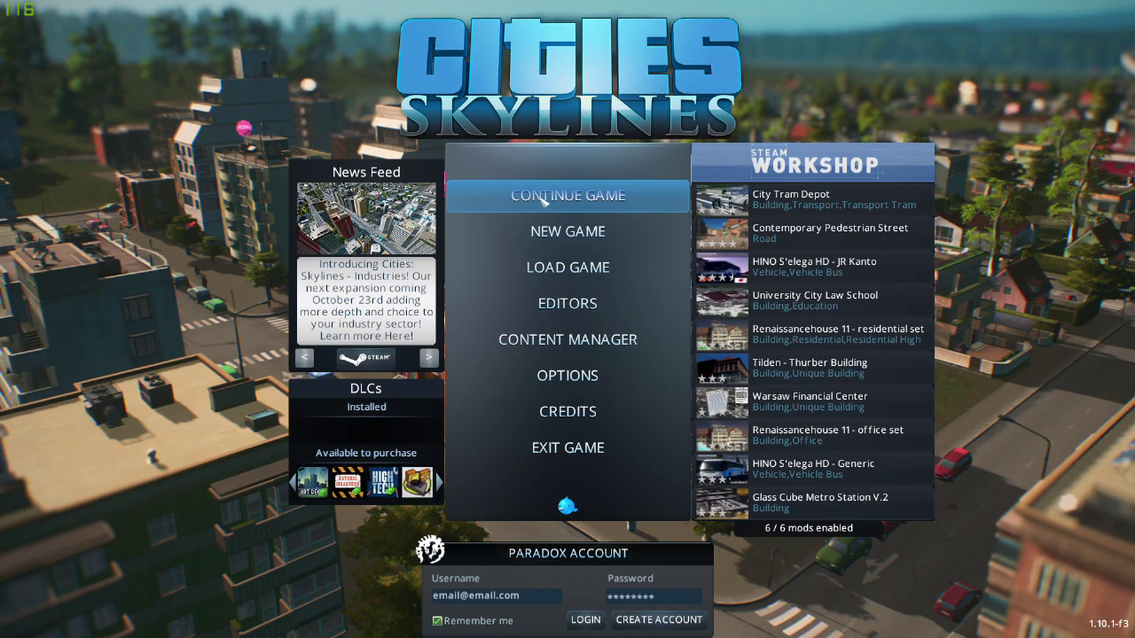
Step: Choose New Game on the main menu to reach the map list
click(568, 232)
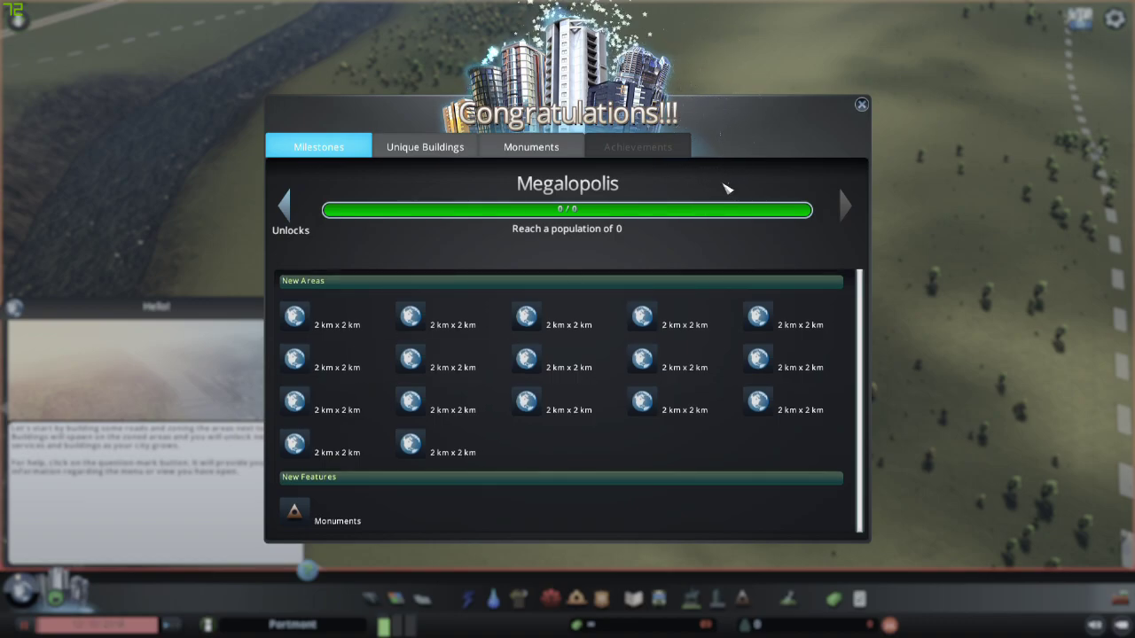
Step: Close the Congratulations milestones window over the new Portmont city
click(861, 105)
scroll(575, 279, down, 5)
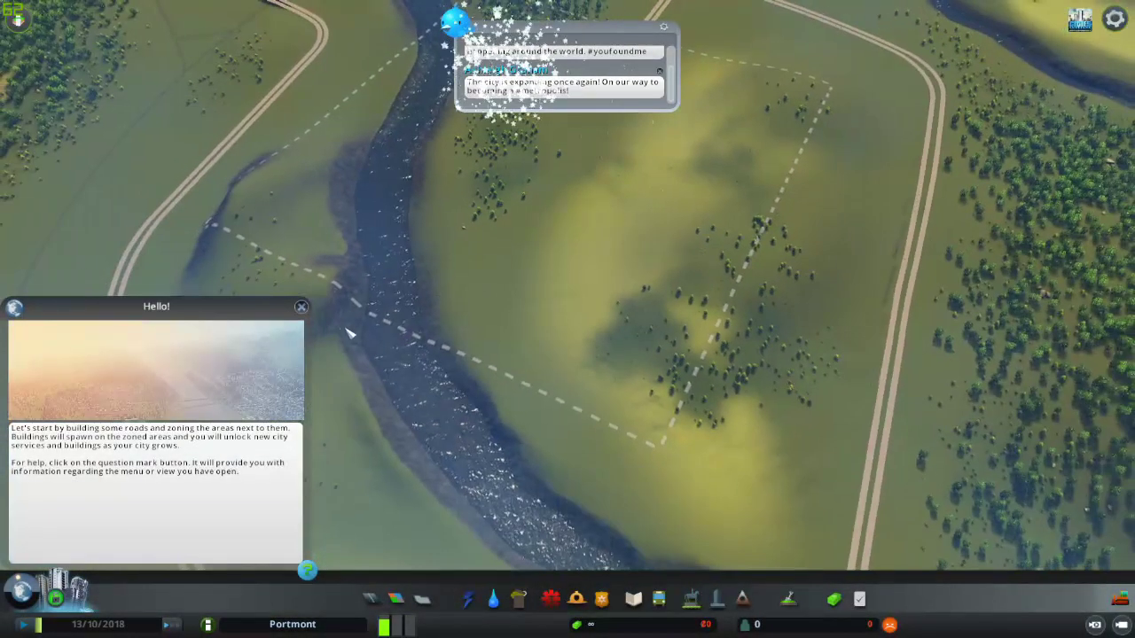
scroll(575, 280, up, 5)
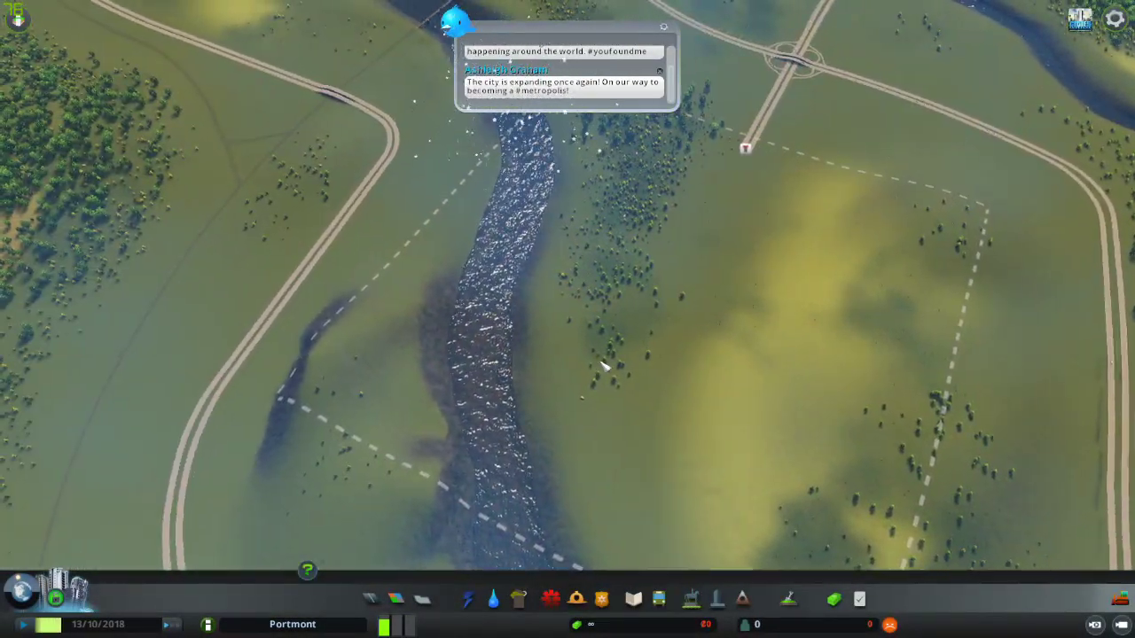
Step: Build a road heading right from the end of the highway exit stub
key(q)
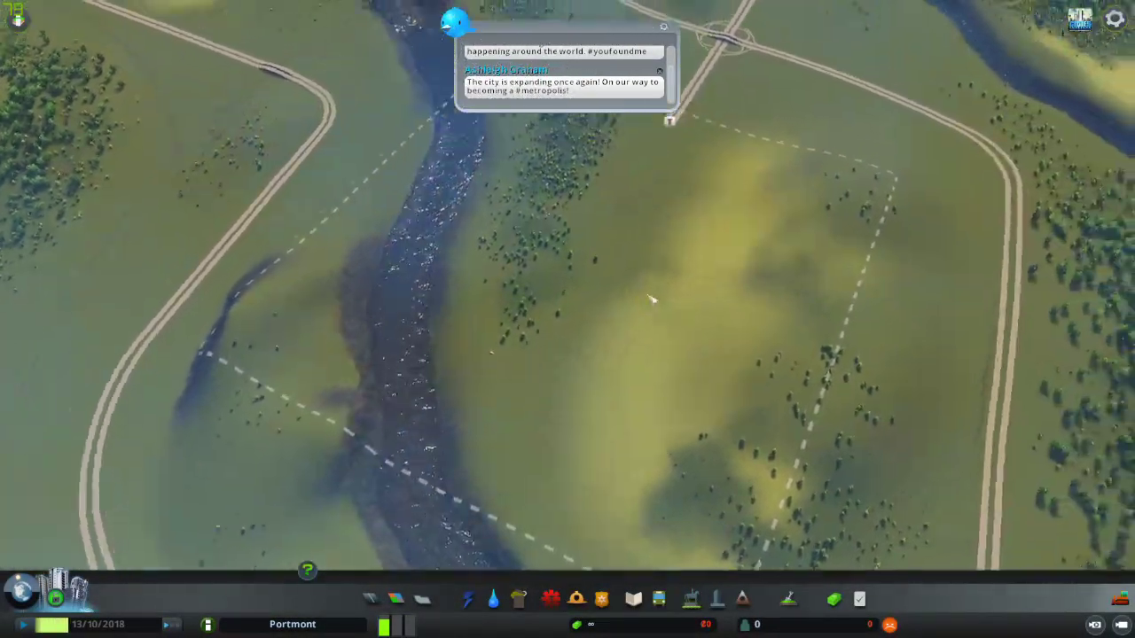
scroll(605, 365, up, 4)
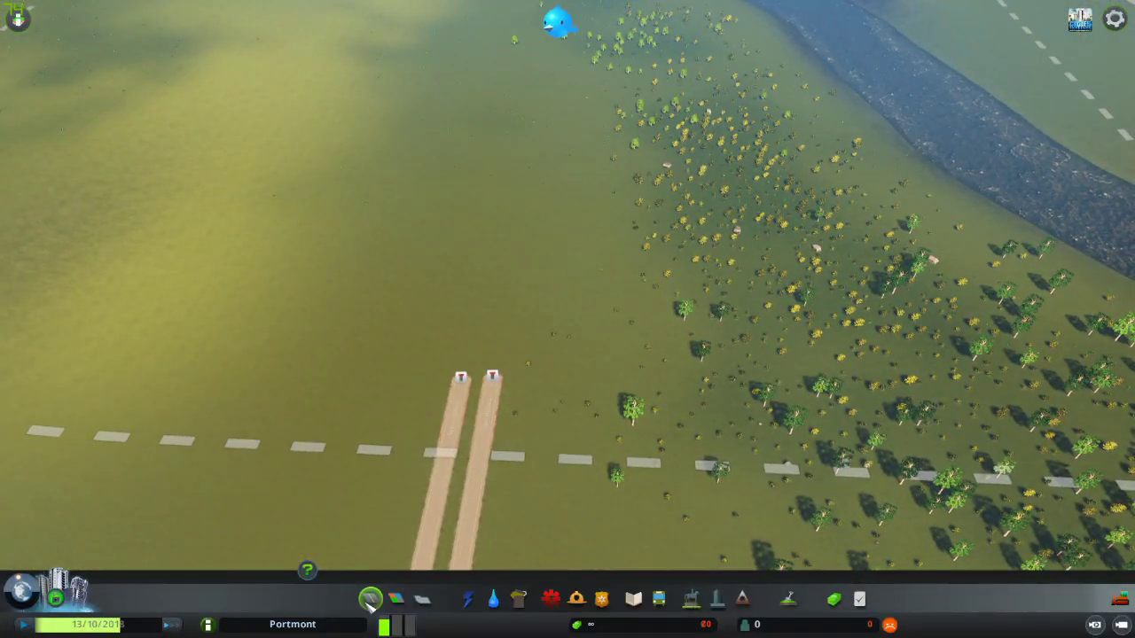
click(371, 599)
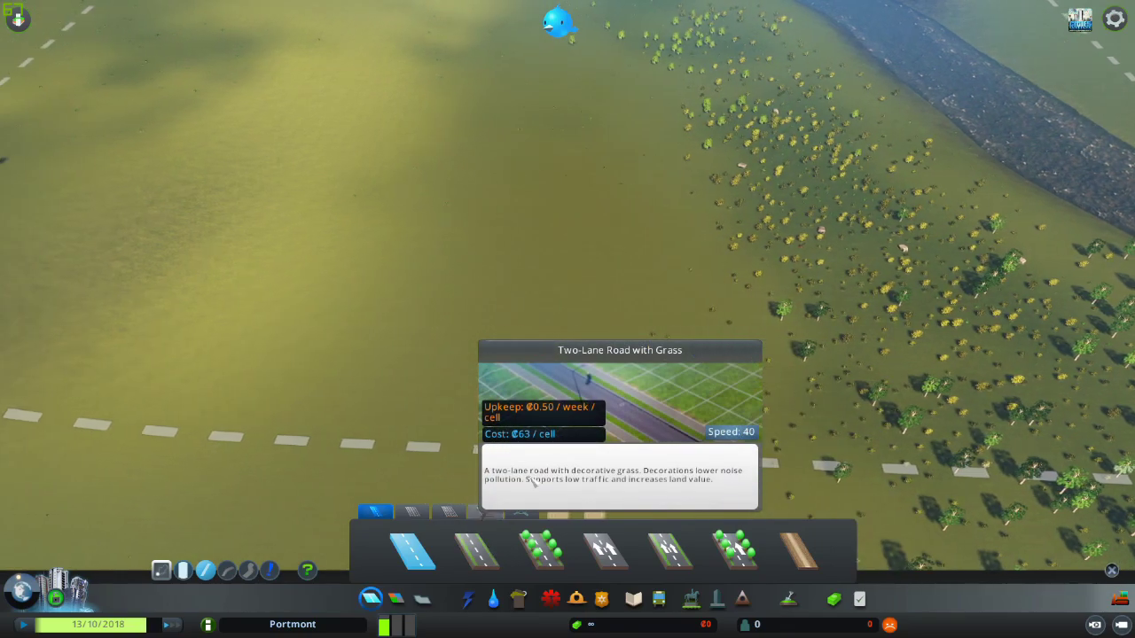
click(507, 549)
click(517, 379)
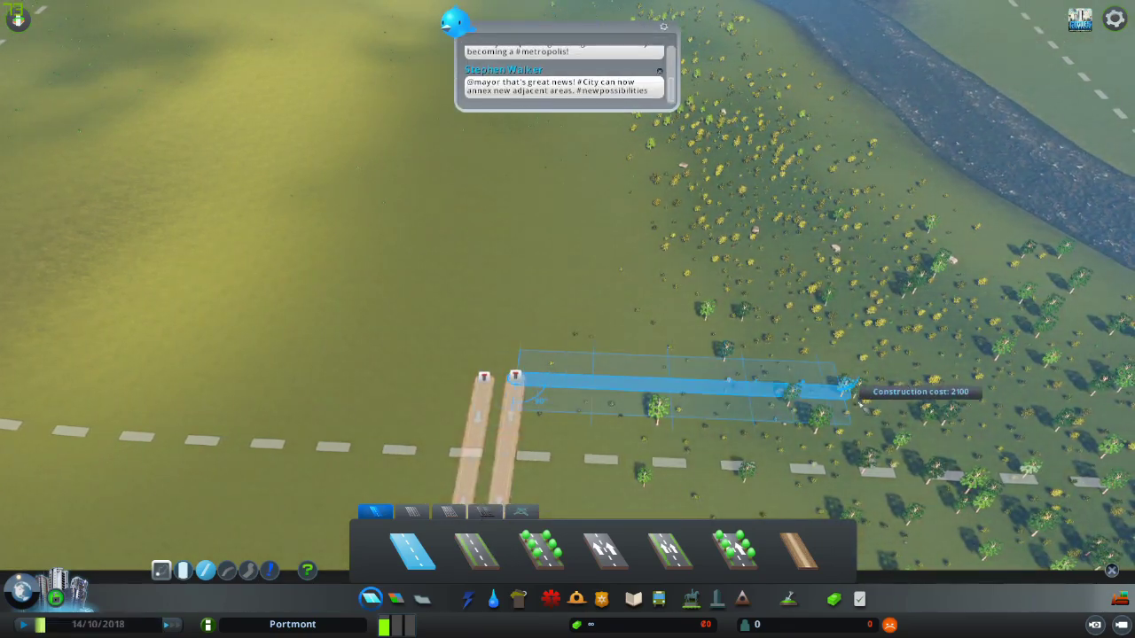
click(913, 401)
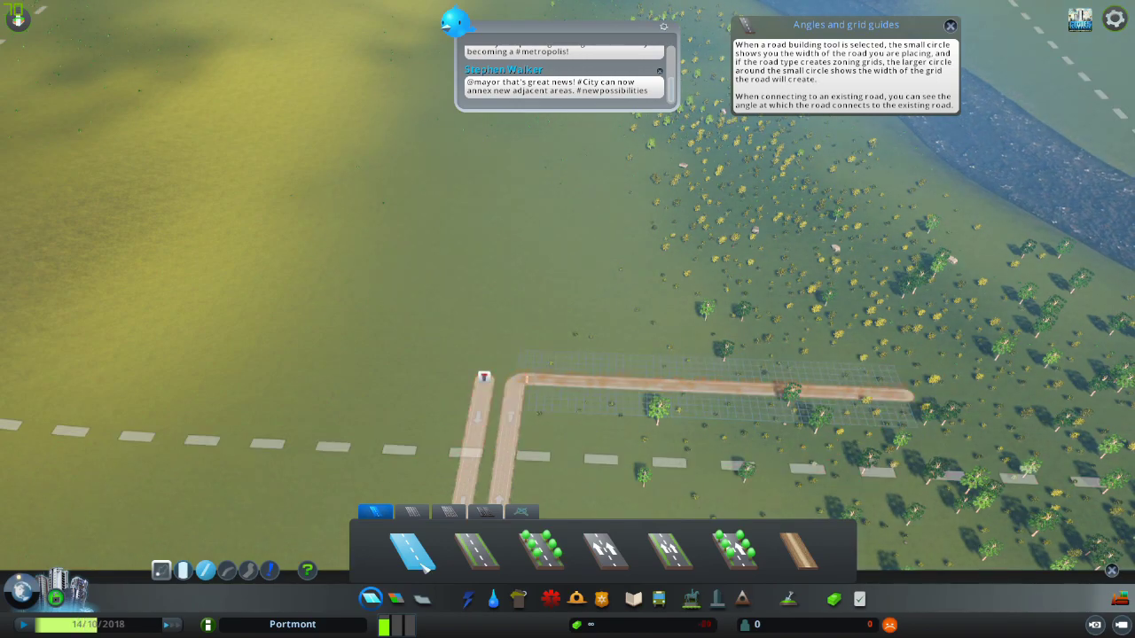
Step: Build a second road heading left from the stub, then unpause the simulation
right_click(488, 388)
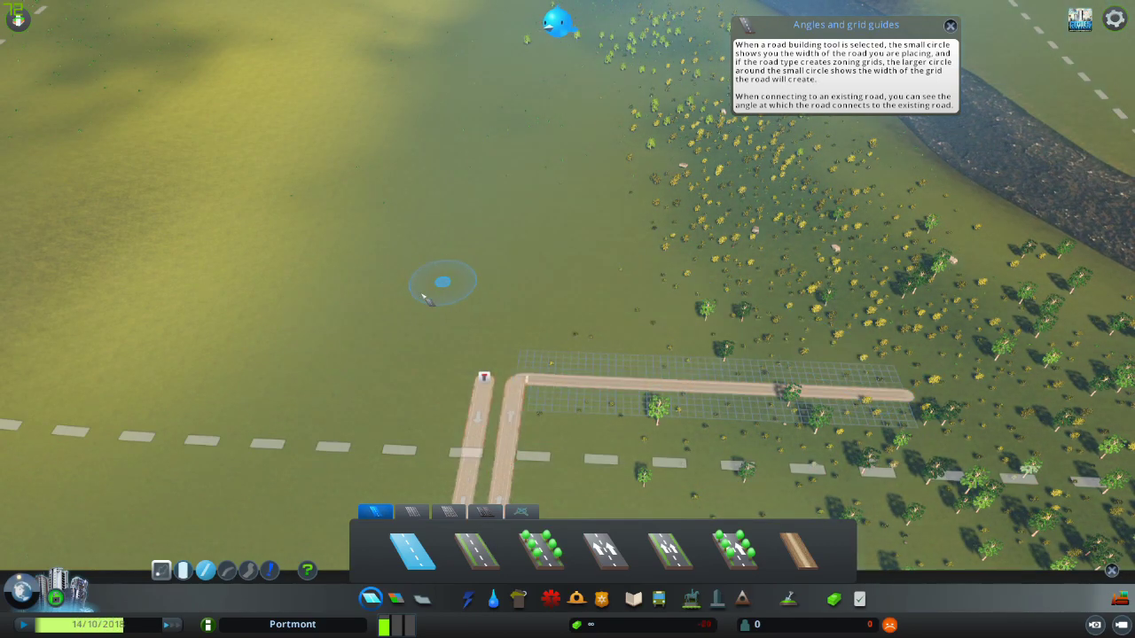
click(486, 381)
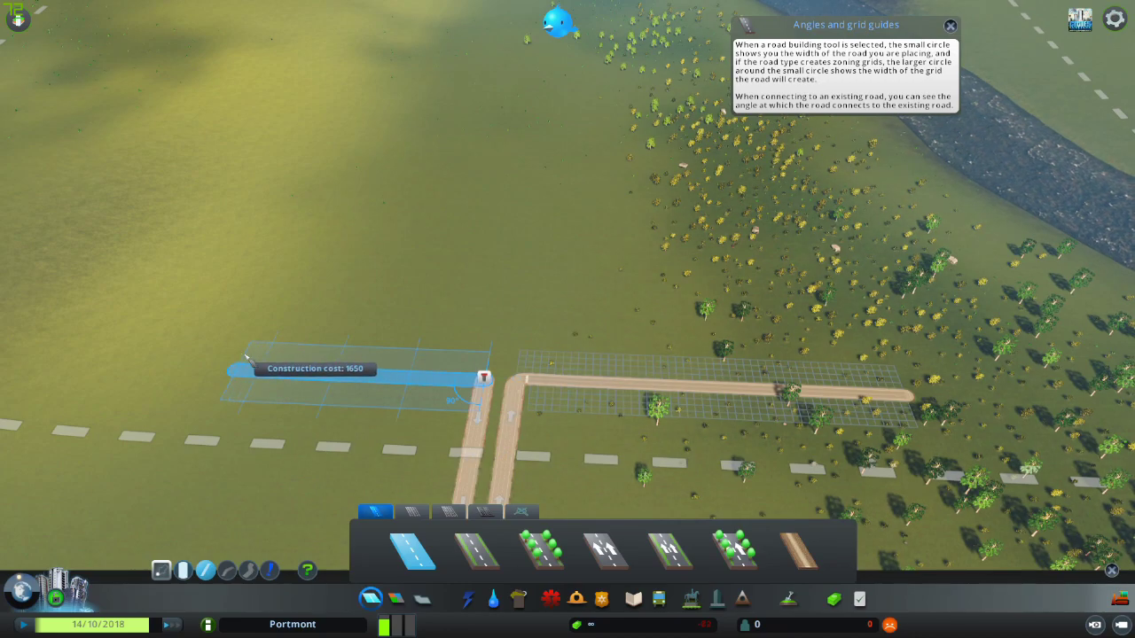
click(109, 357)
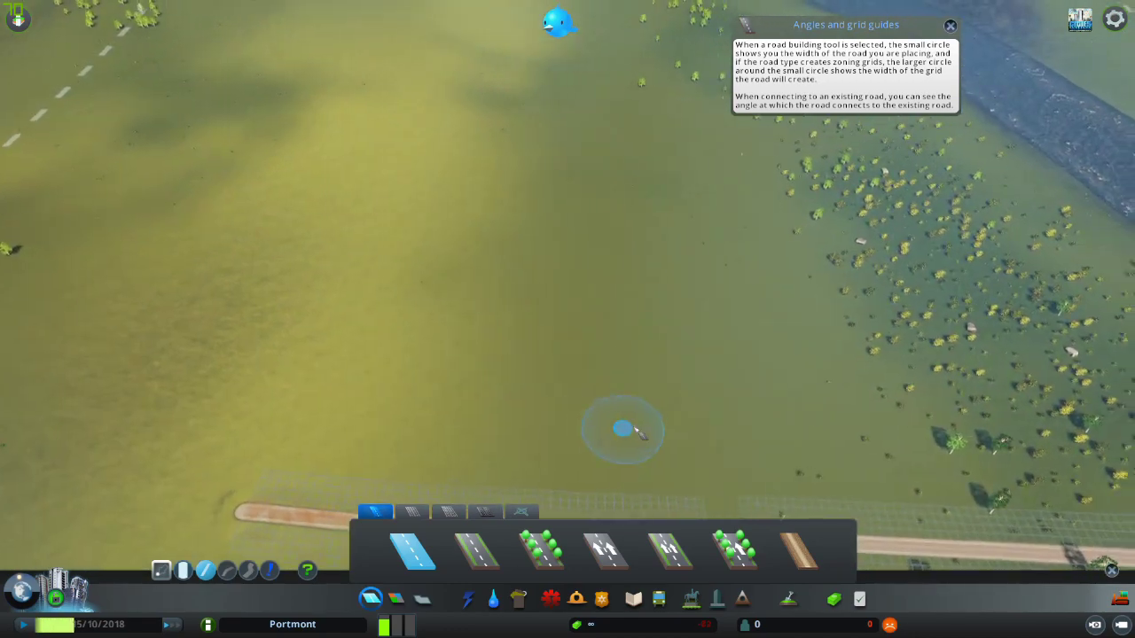
key(s)
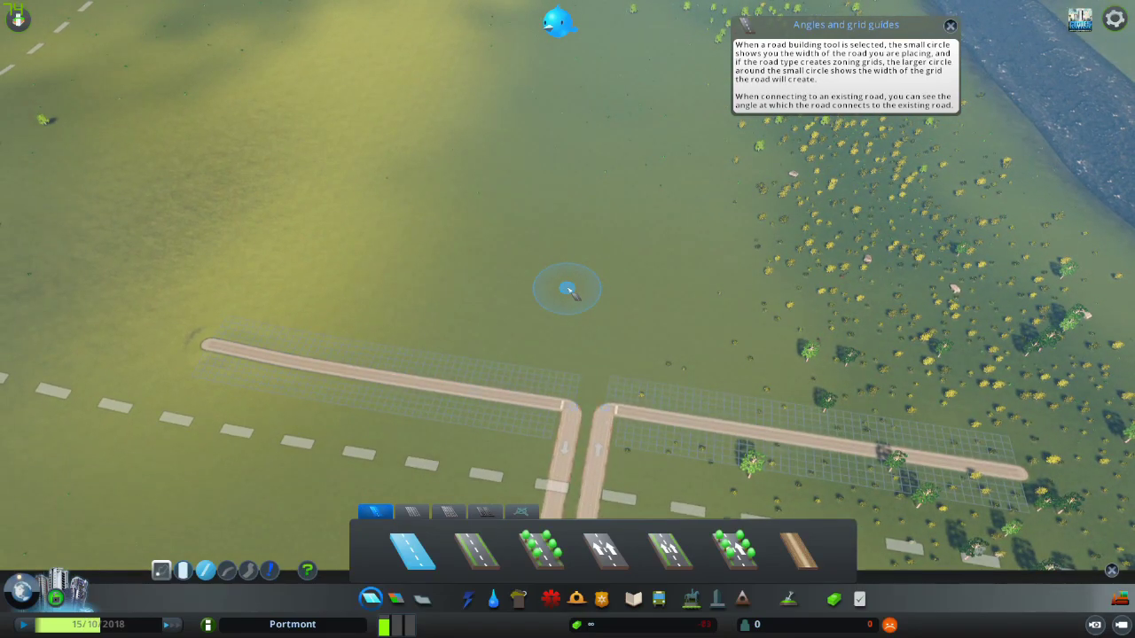
key(a)
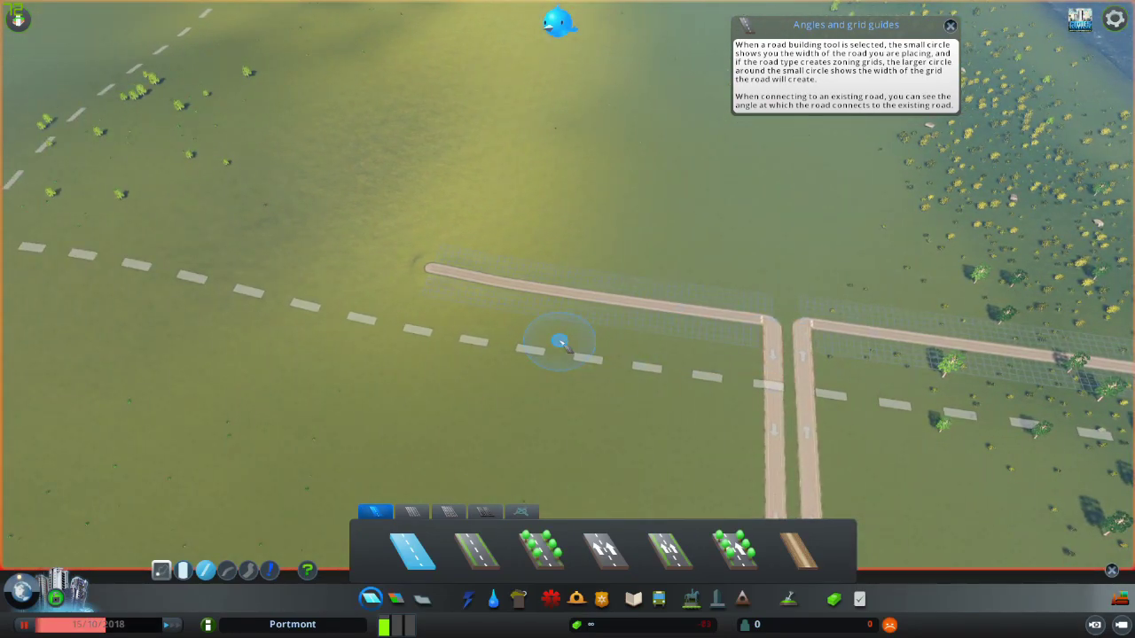
key(q)
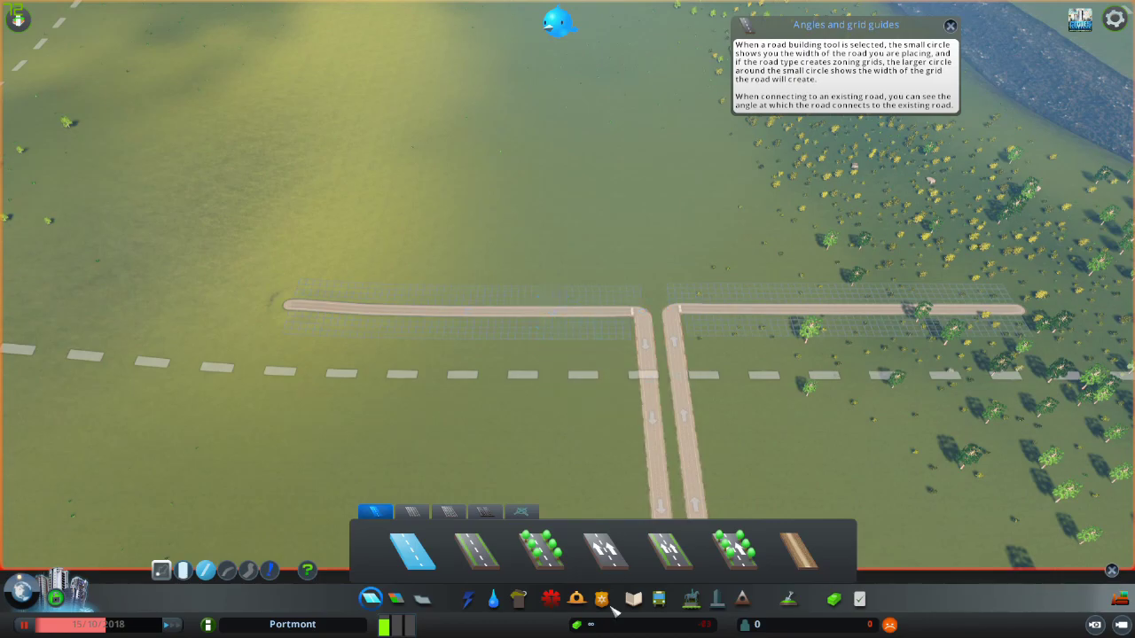
key(space)
scroll(565, 330, down, 6)
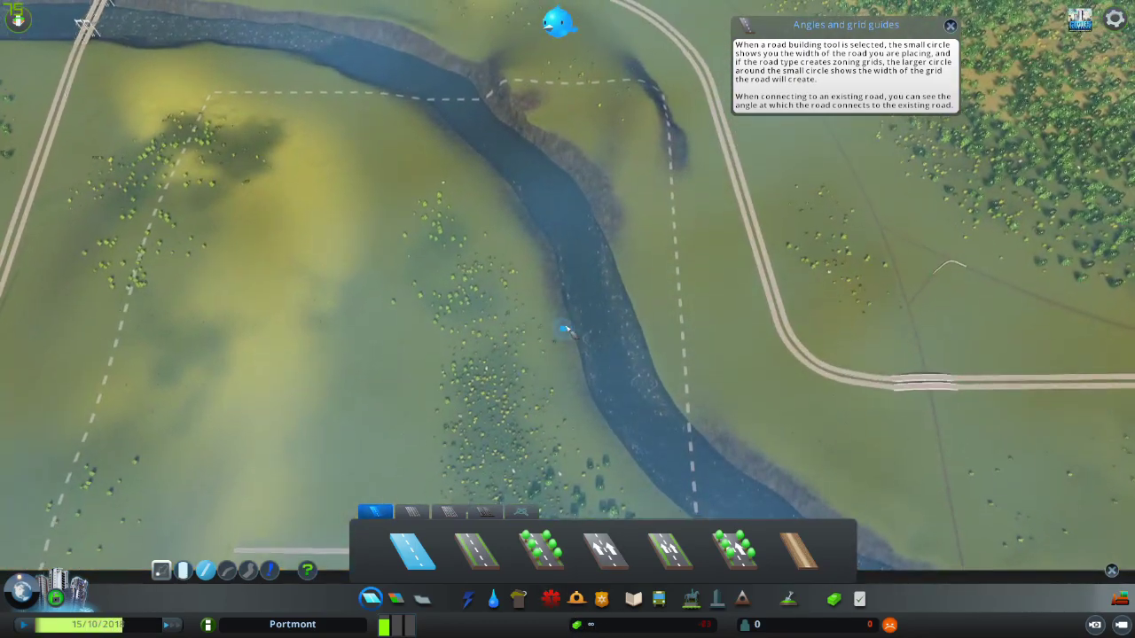
scroll(565, 330, down, 3)
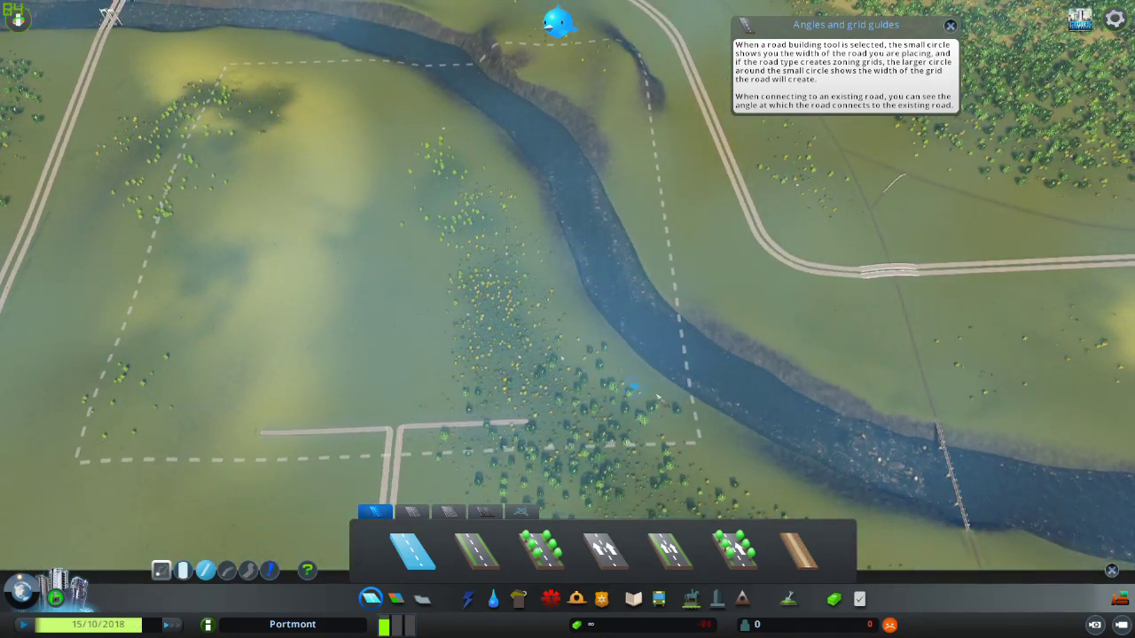
scroll(737, 493, up, 3)
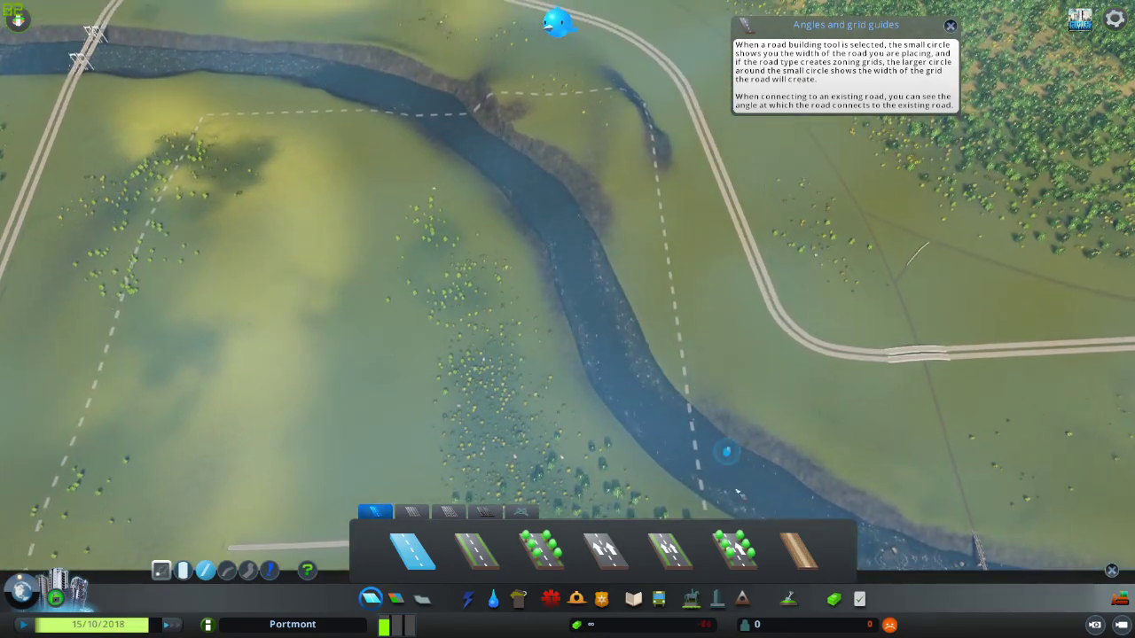
Step: Open Landscaping and choose the raise/lower terrain tool over the upper right riverbank
click(787, 600)
scroll(567, 319, up, 5)
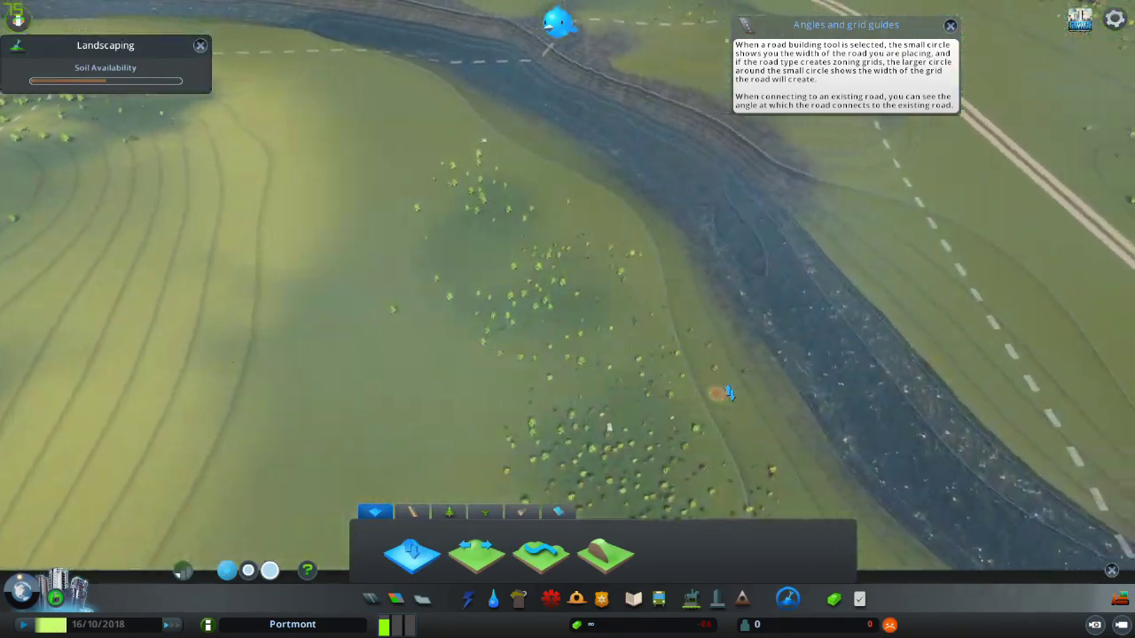
scroll(692, 390, down, 4)
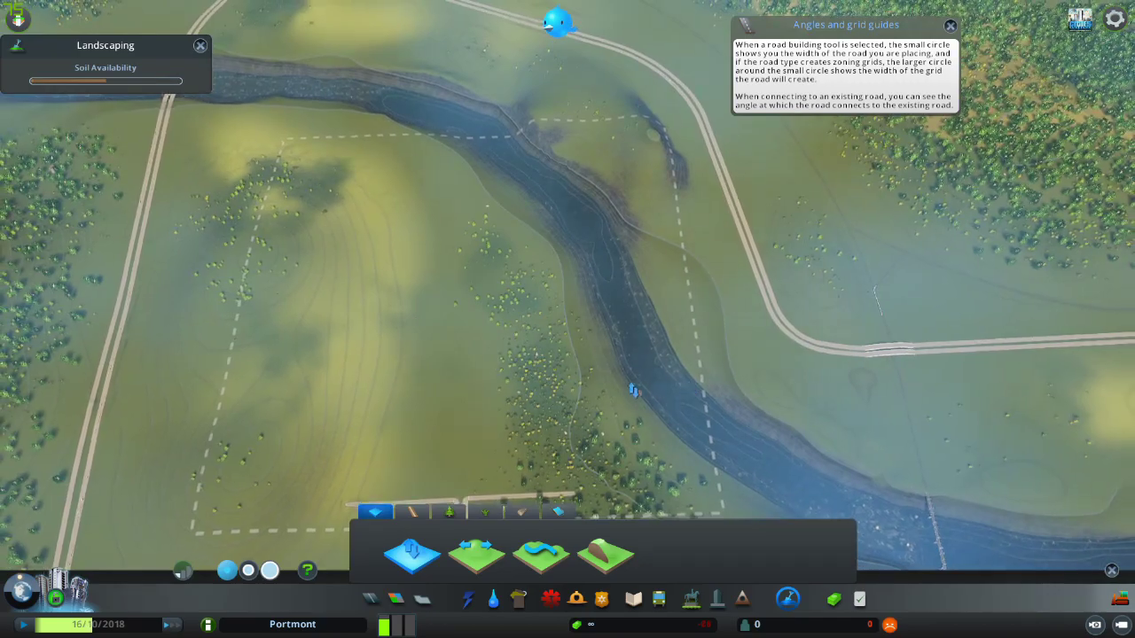
scroll(611, 365, up, 4)
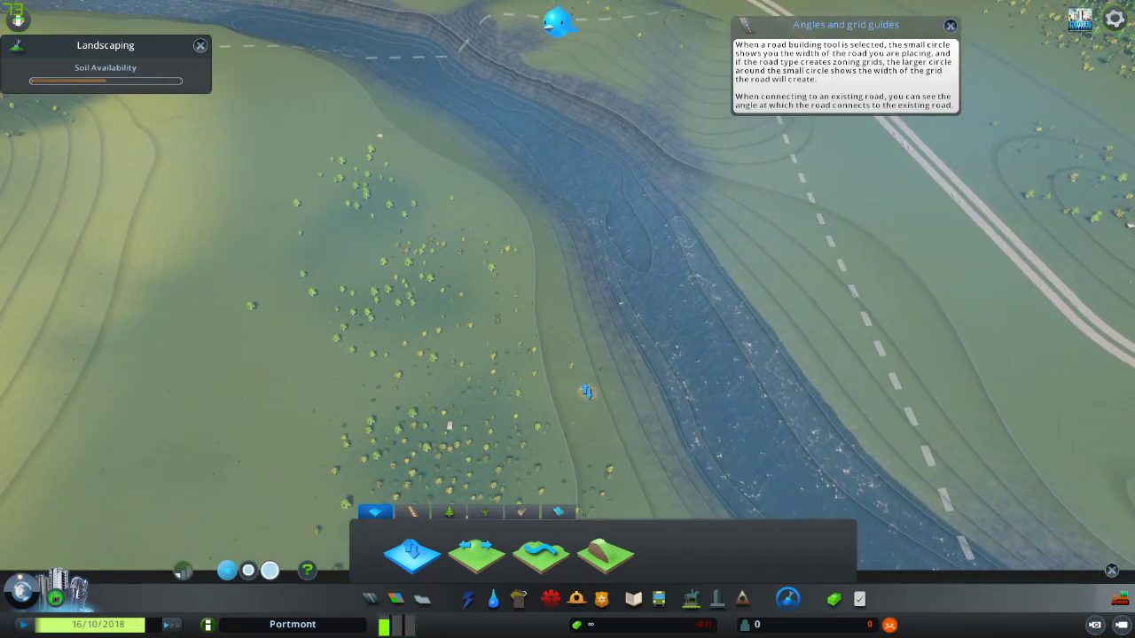
key(q)
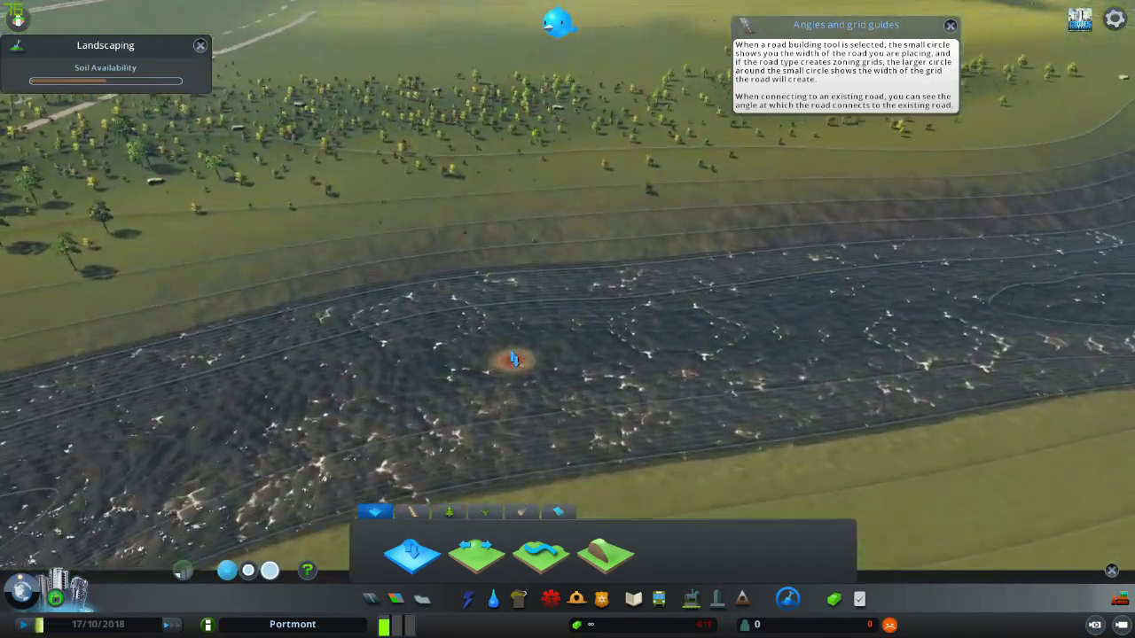
key(w)
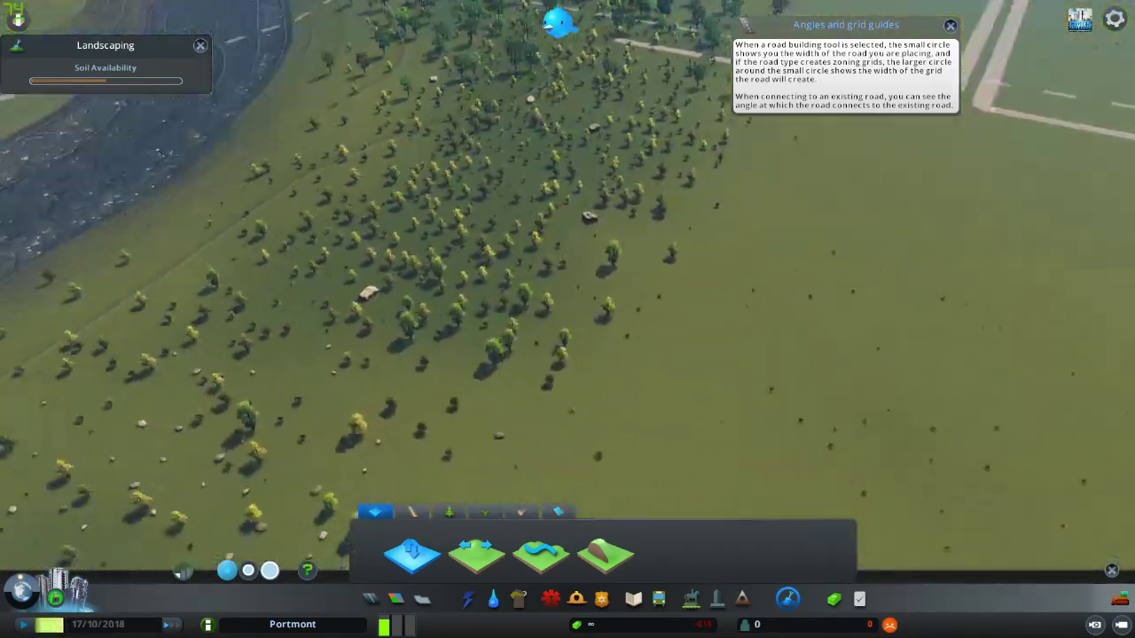
key(w)
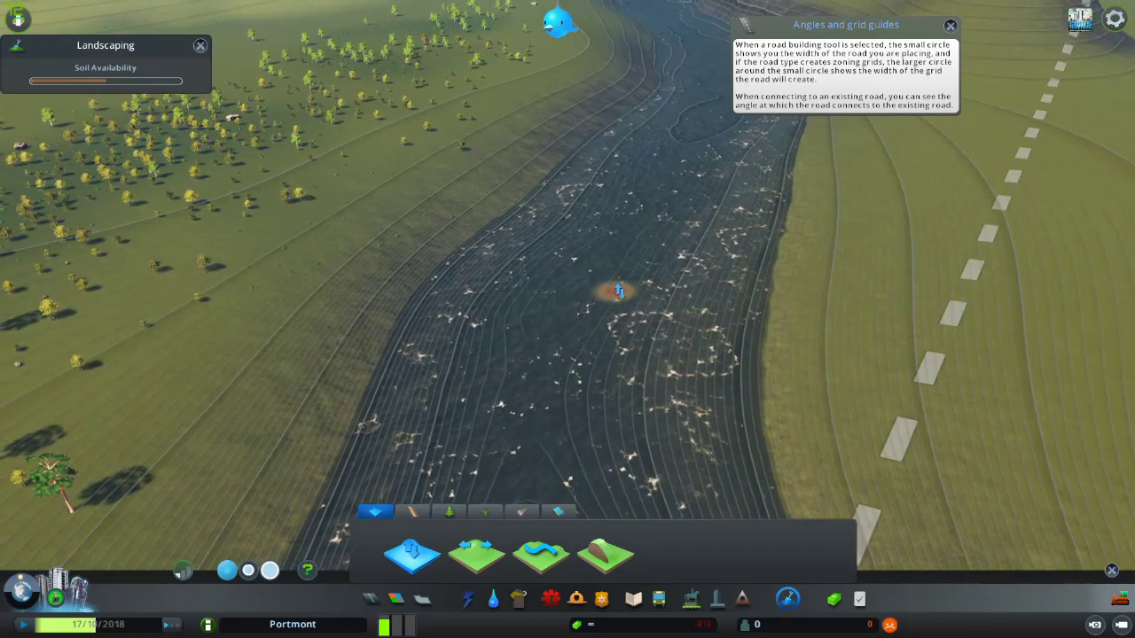
key(a)
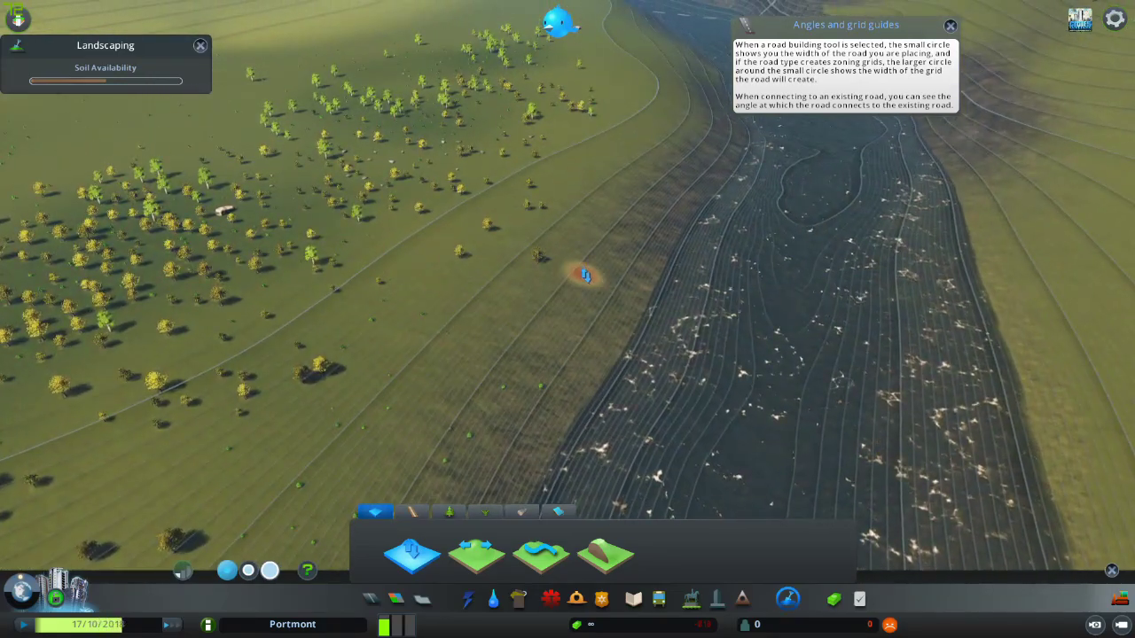
scroll(557, 260, down, 3)
scroll(567, 266, down, 3)
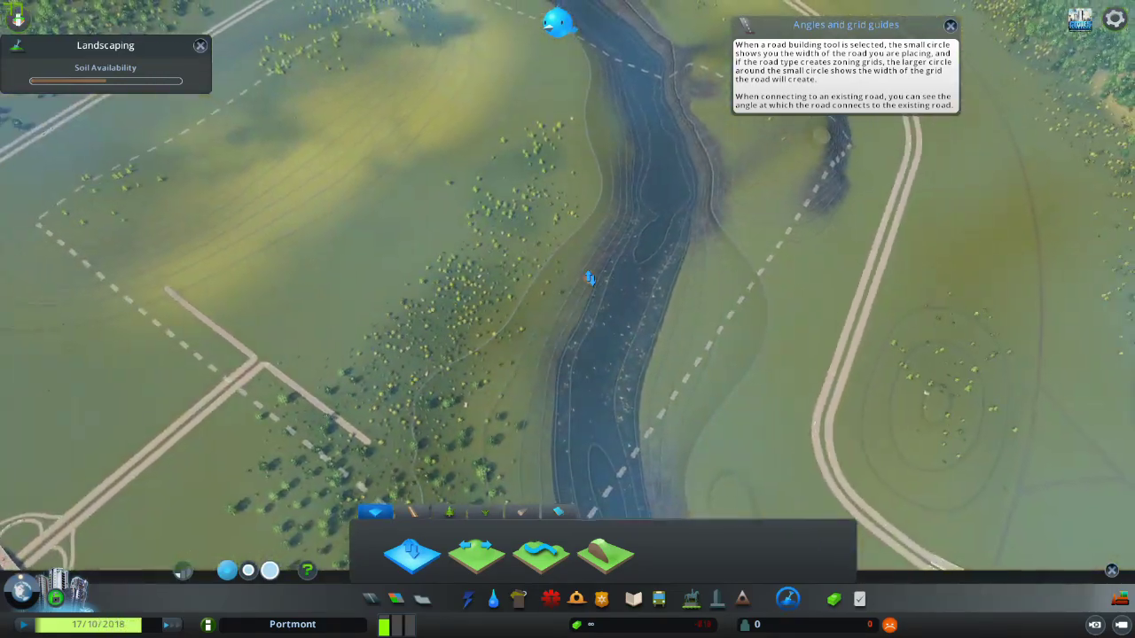
key(a)
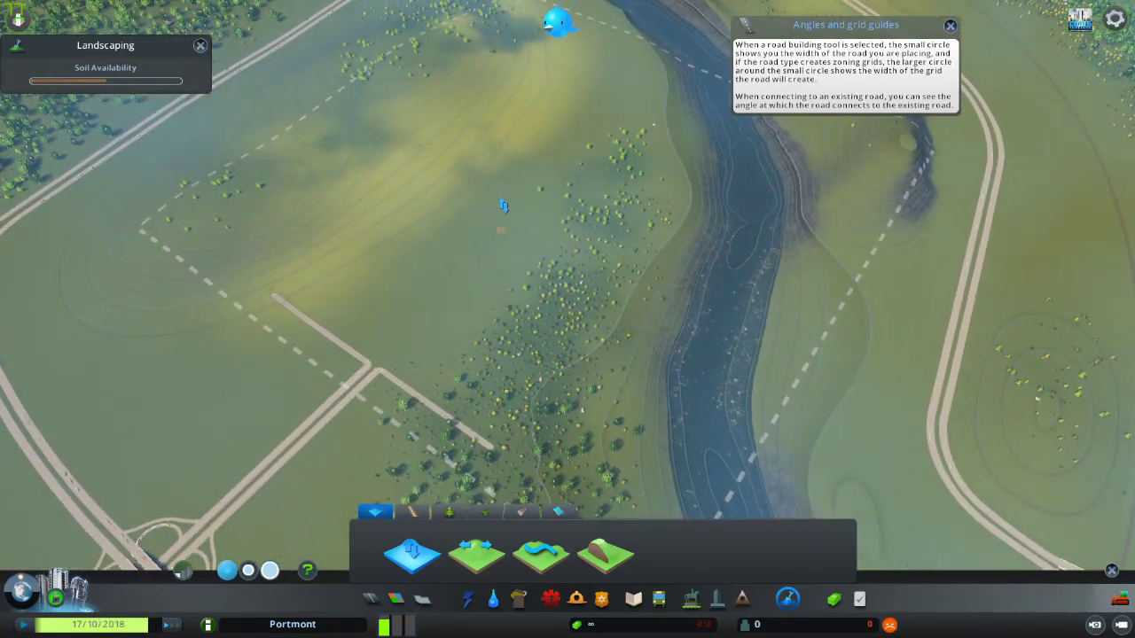
scroll(631, 291, up, 3)
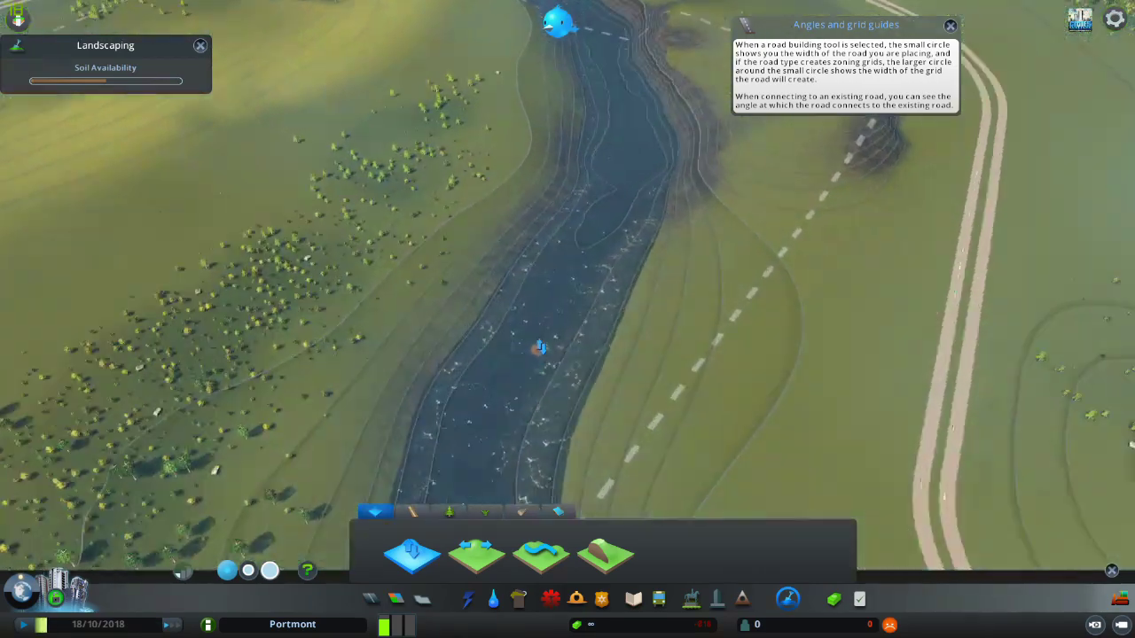
scroll(603, 302, up, 3)
key(w)
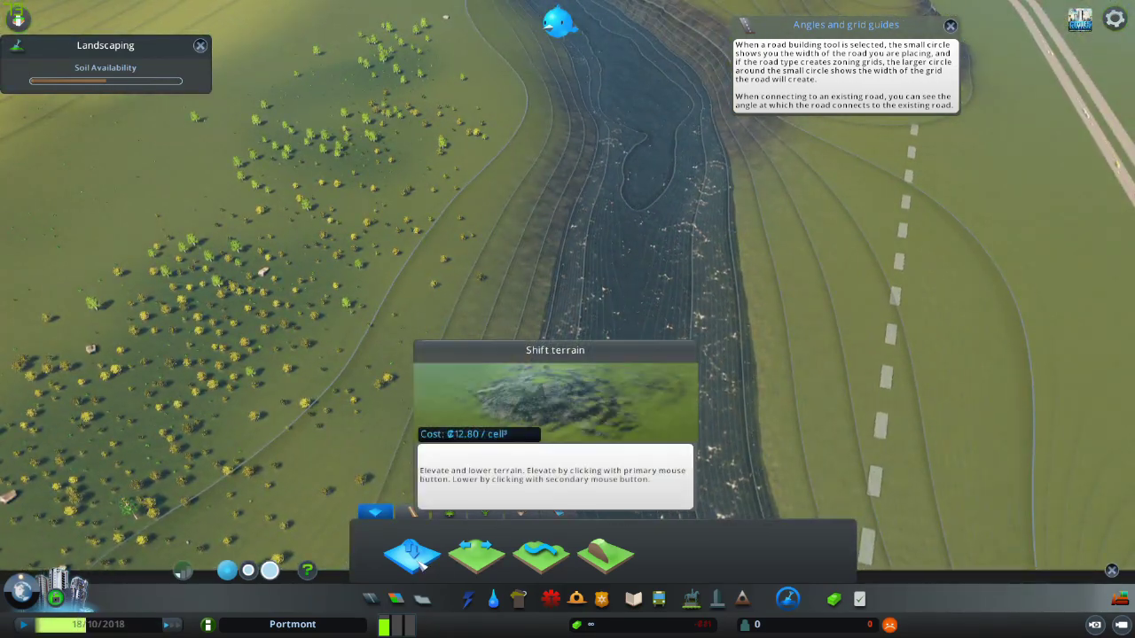
click(424, 560)
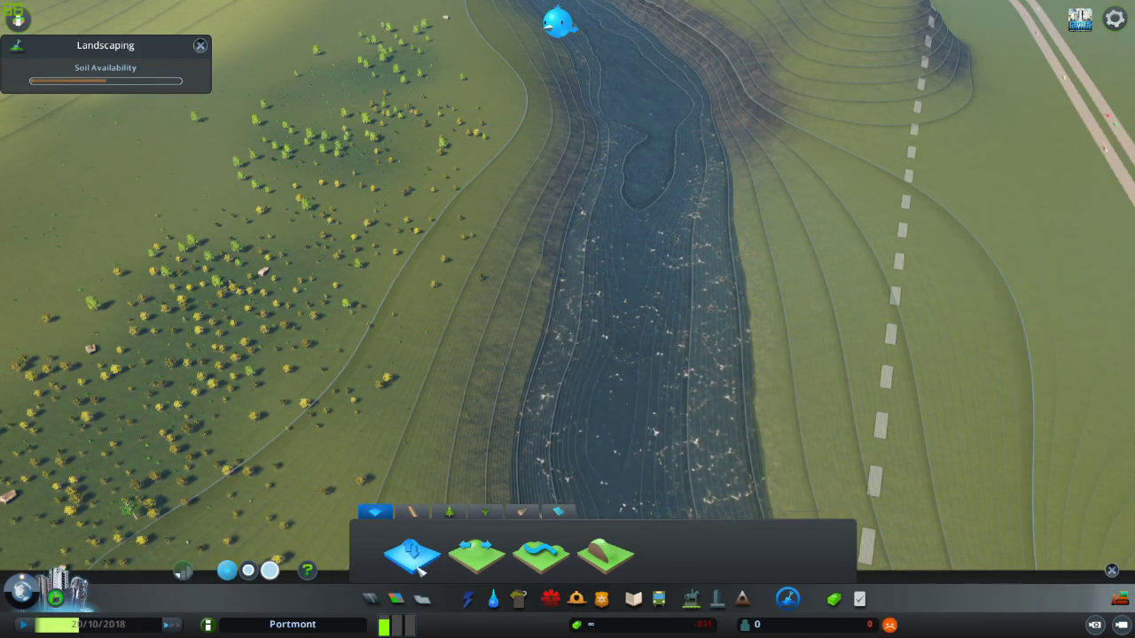
Step: Switch from the paths tools back to terrain tools and pan to the river channel
click(412, 512)
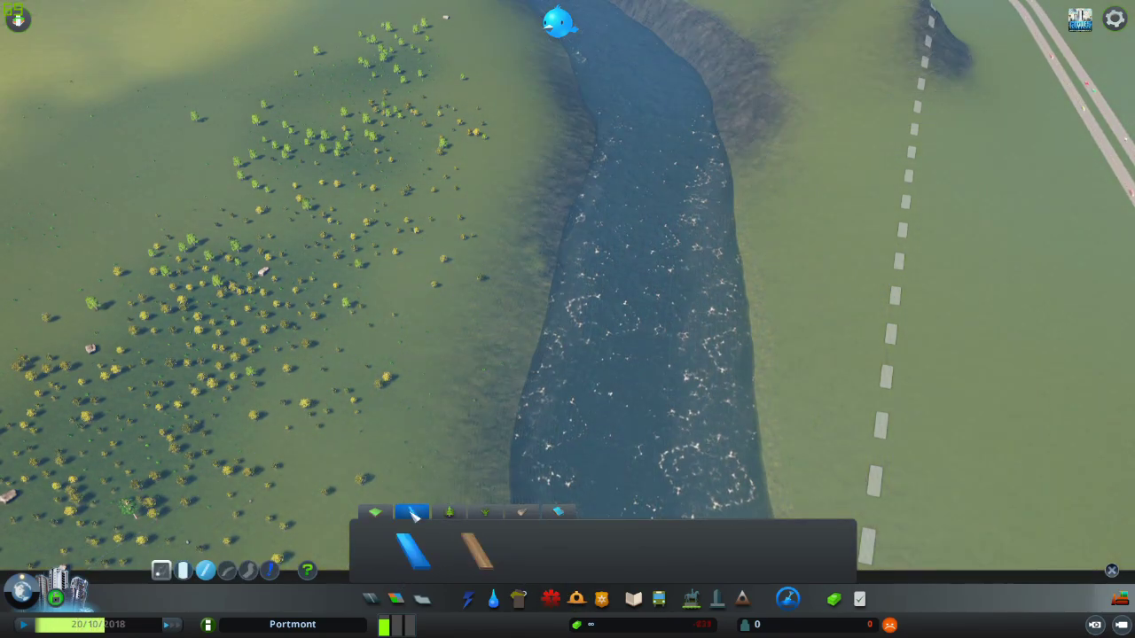
click(376, 514)
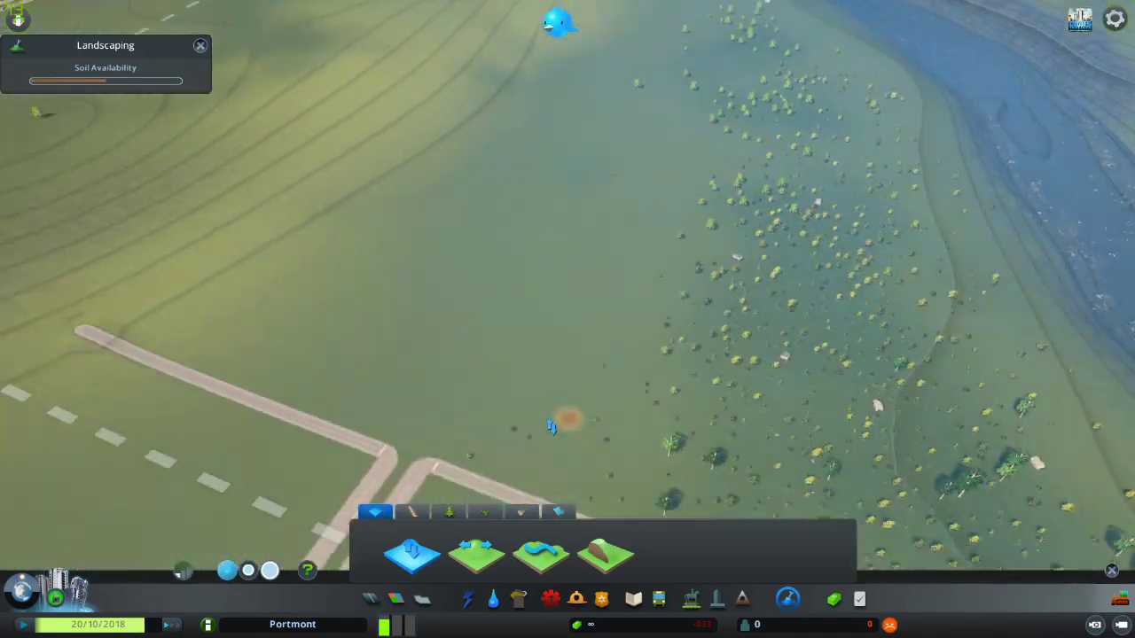
key(w)
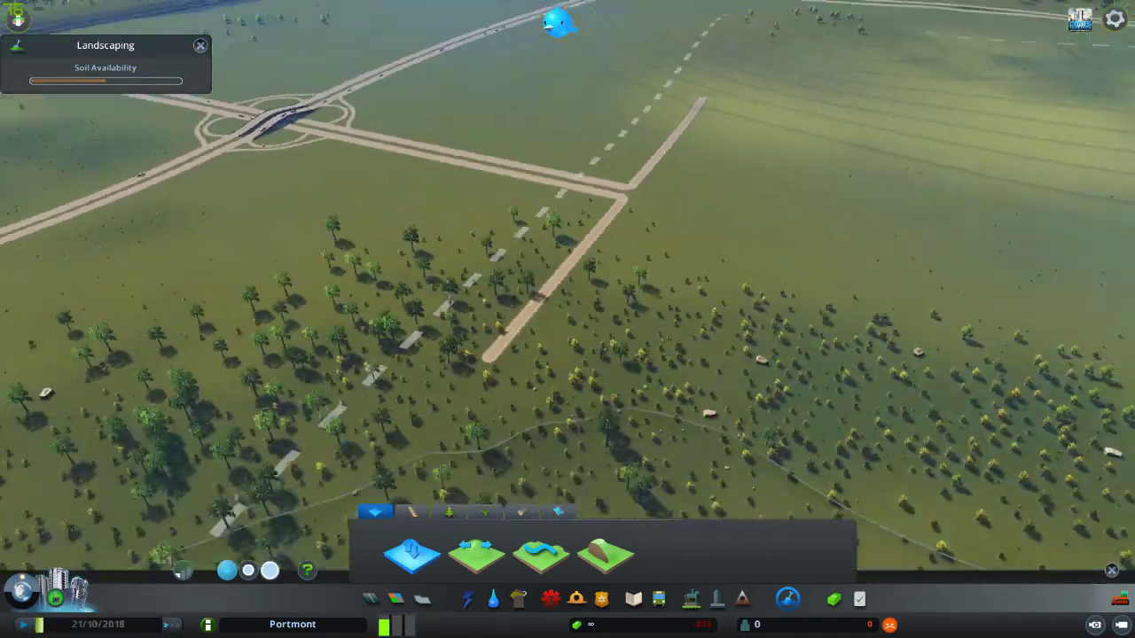
key(w)
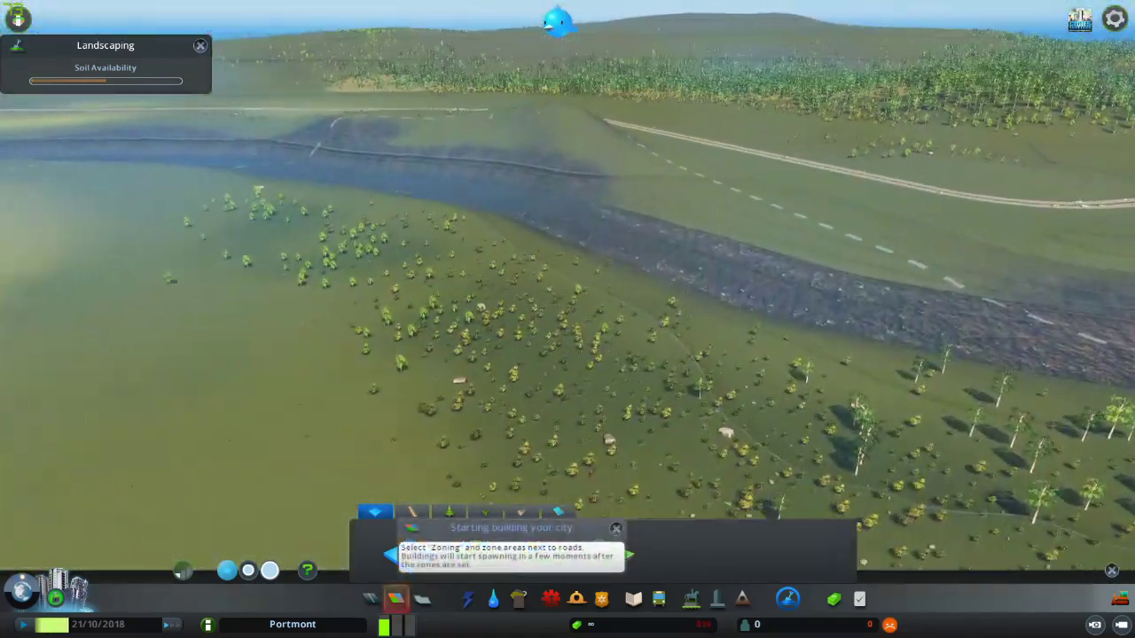
key(w)
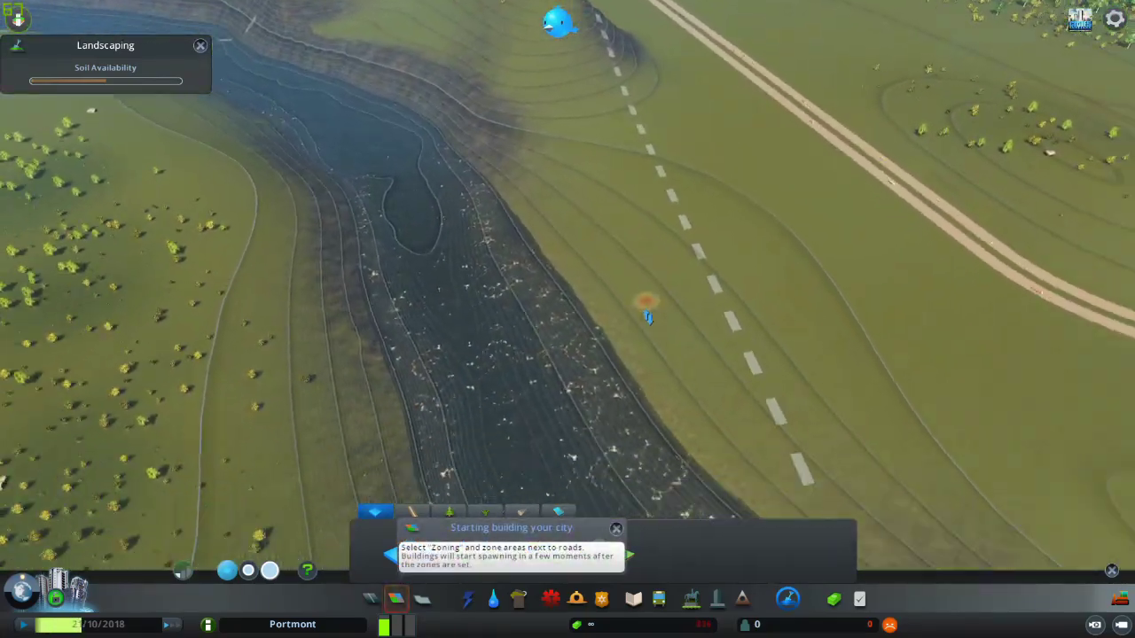
scroll(452, 364, down, 2)
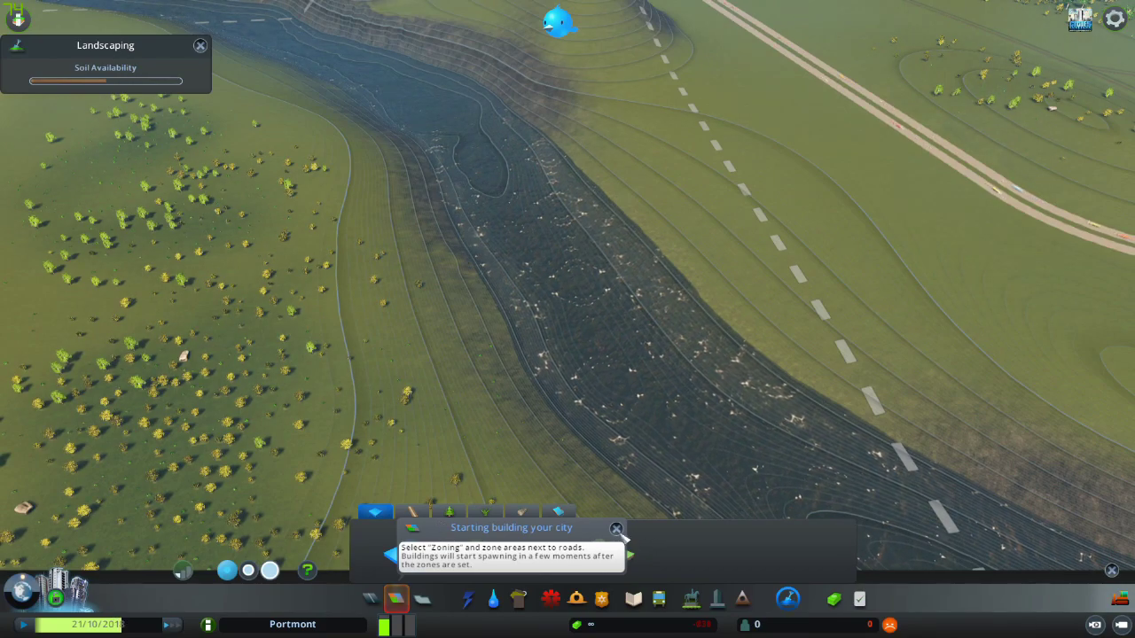
Step: Dismiss the city-building tip, pick a terrain shaping tool, and tilt the view over the riverbed
click(616, 529)
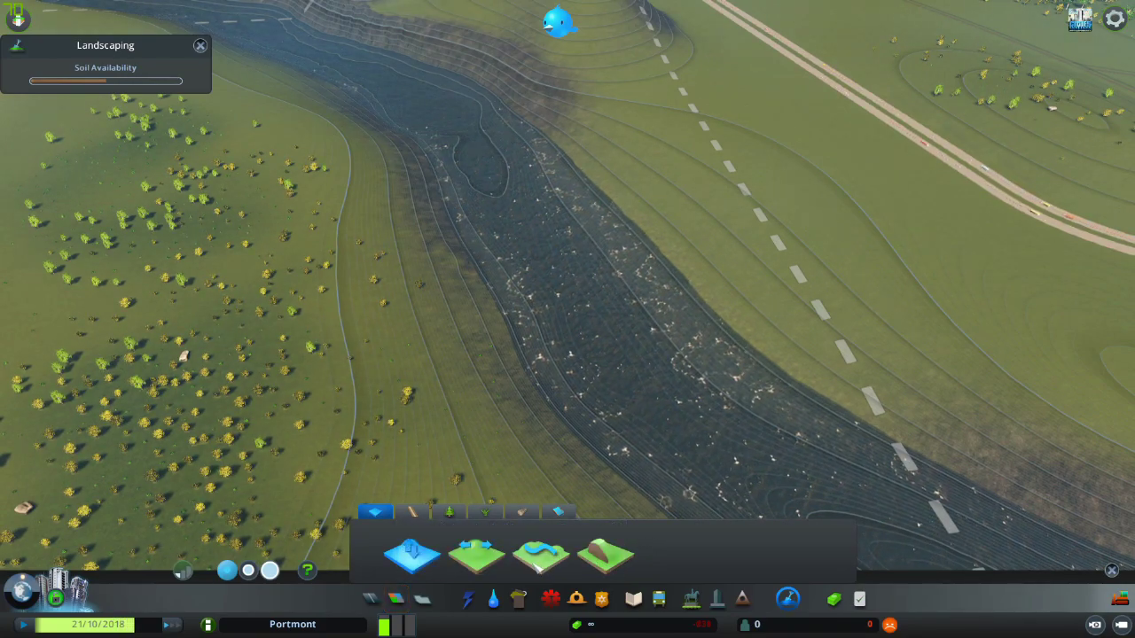
click(479, 556)
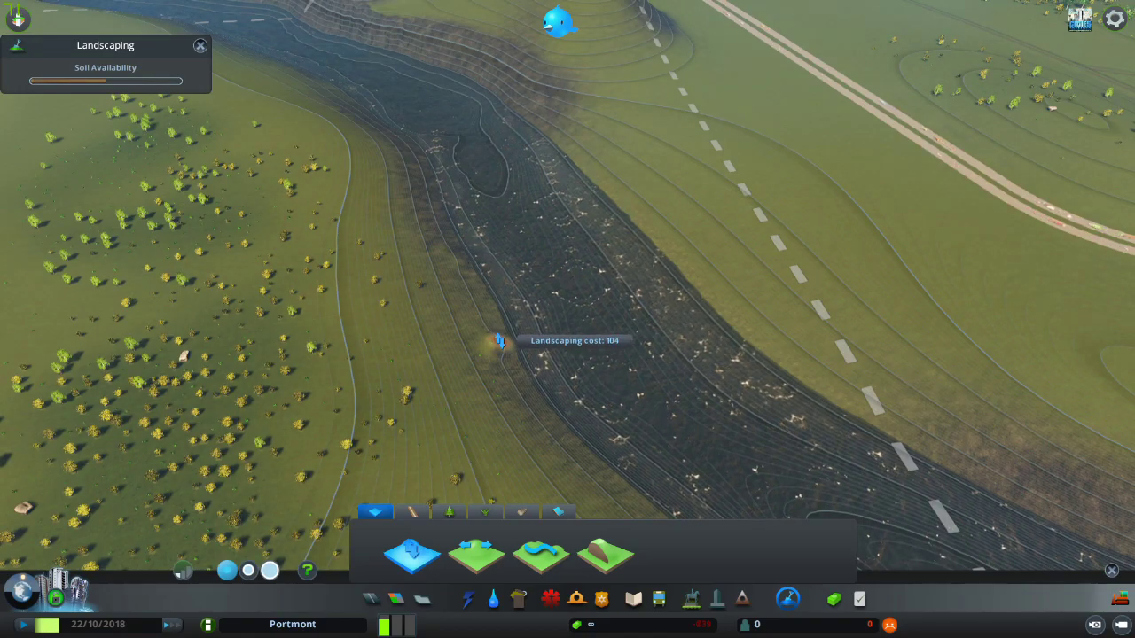
key(f)
key(q)
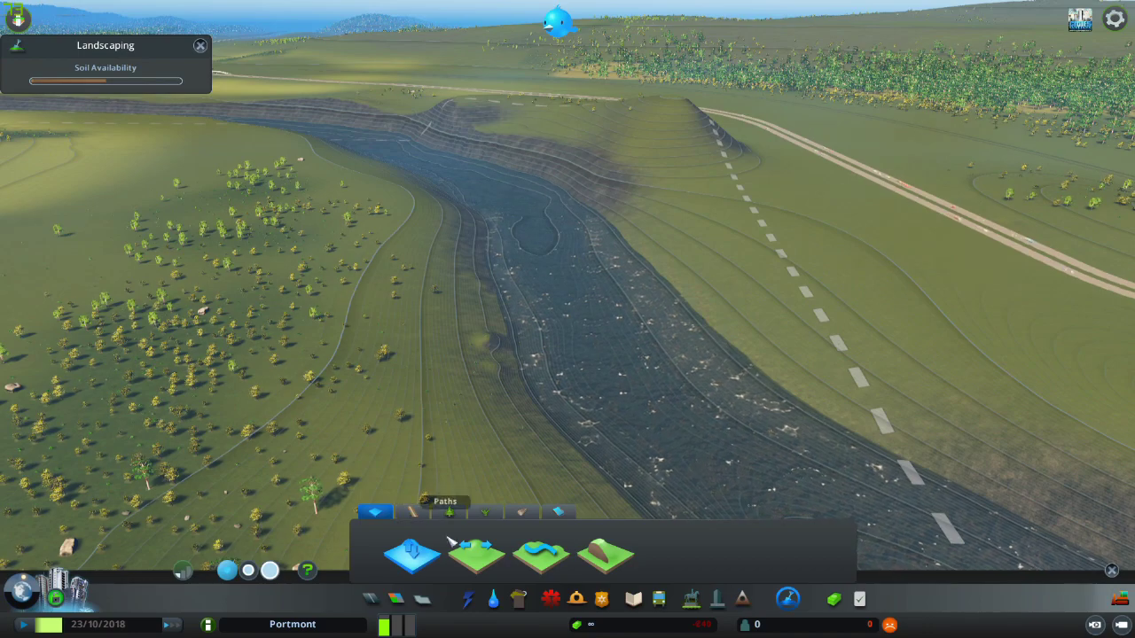
Step: Reshape the western riverbank with two terrain brush strokes in Landscaping
click(791, 600)
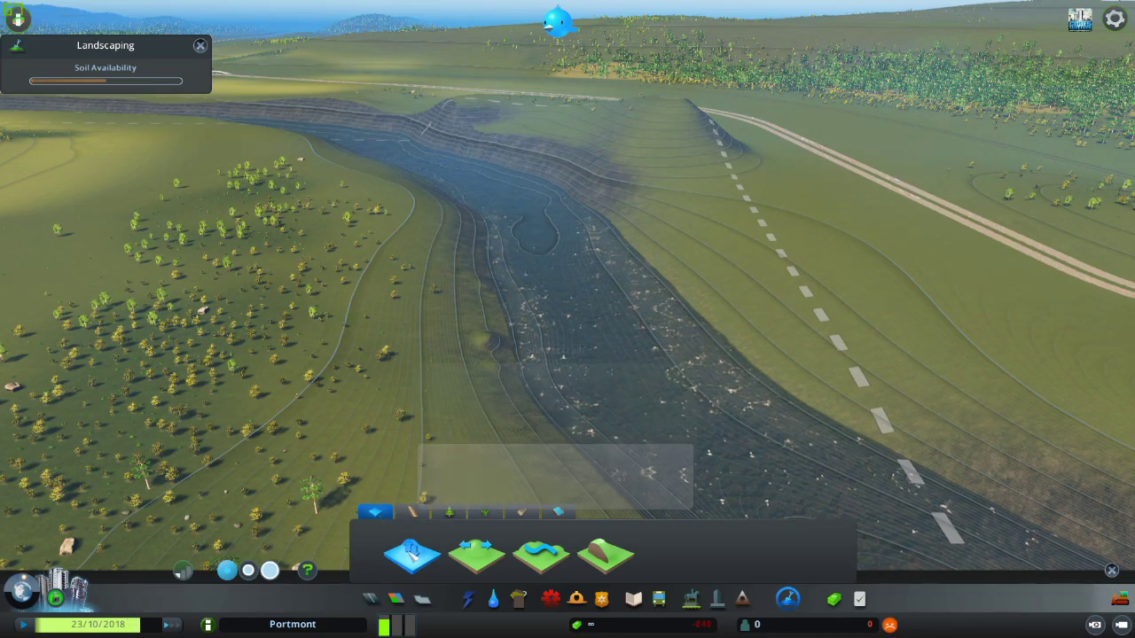
scroll(488, 413, down, 3)
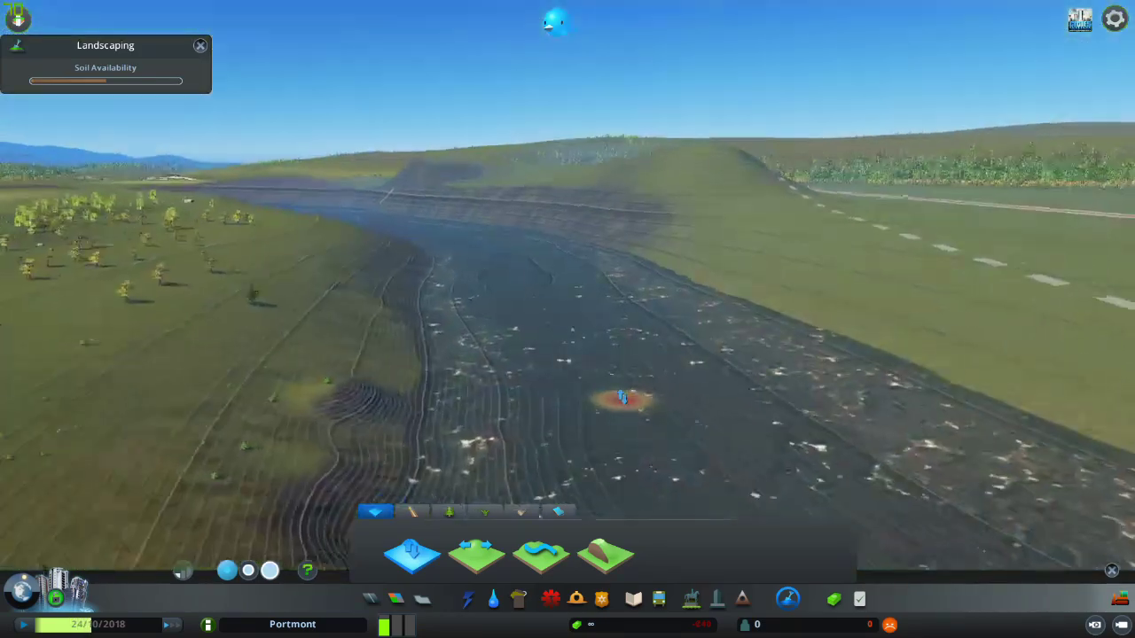
scroll(626, 398, up, 3)
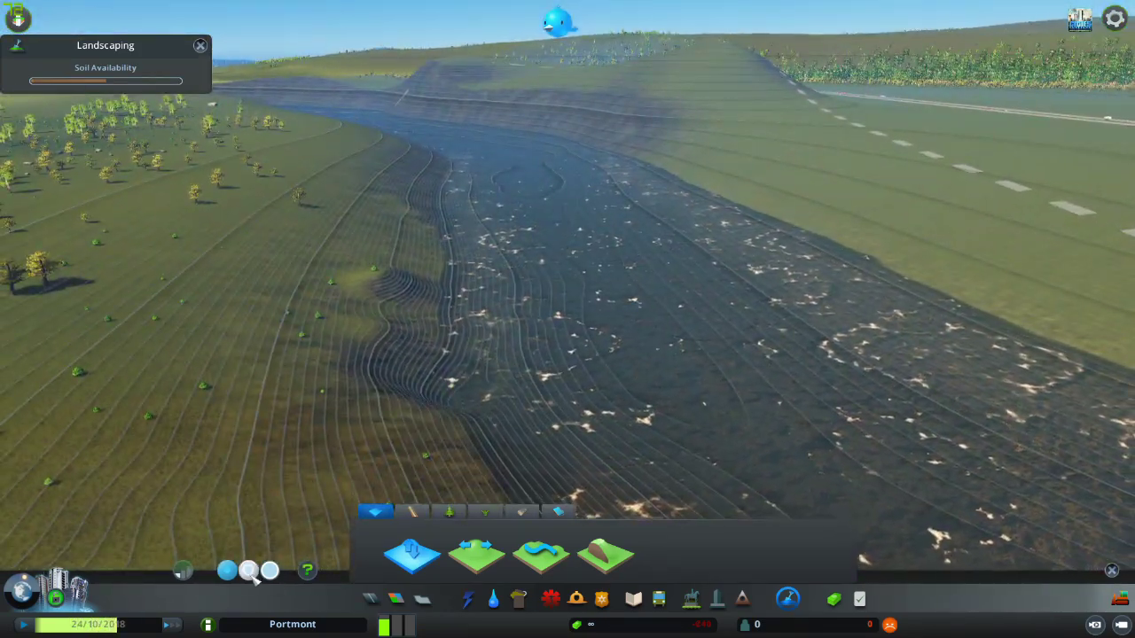
scroll(461, 373, down, 3)
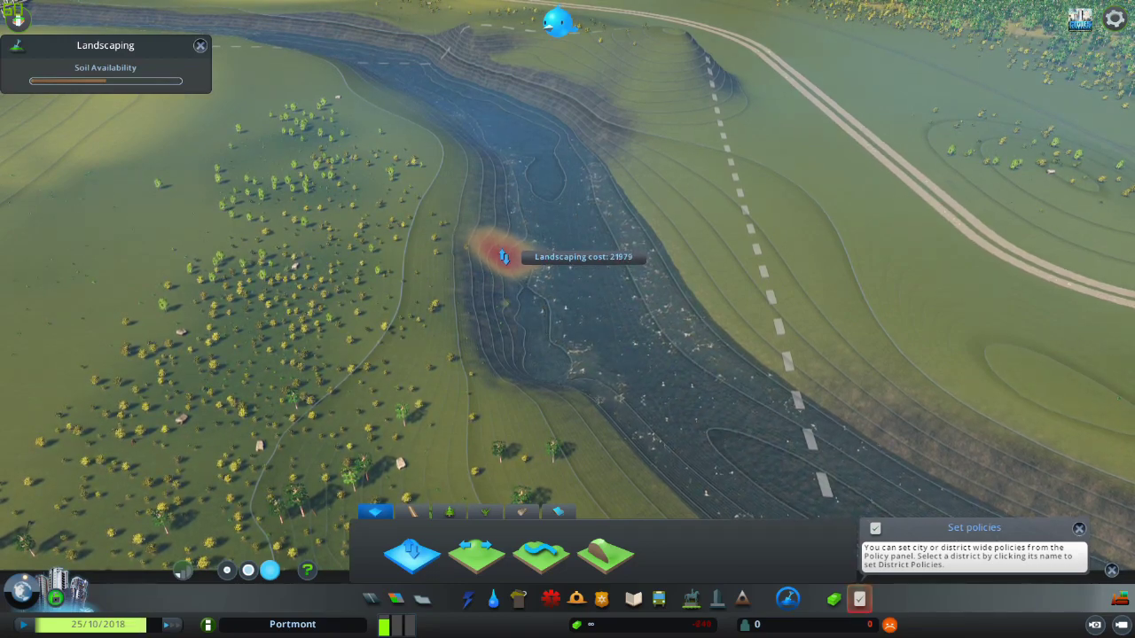
drag(502, 257, 499, 259)
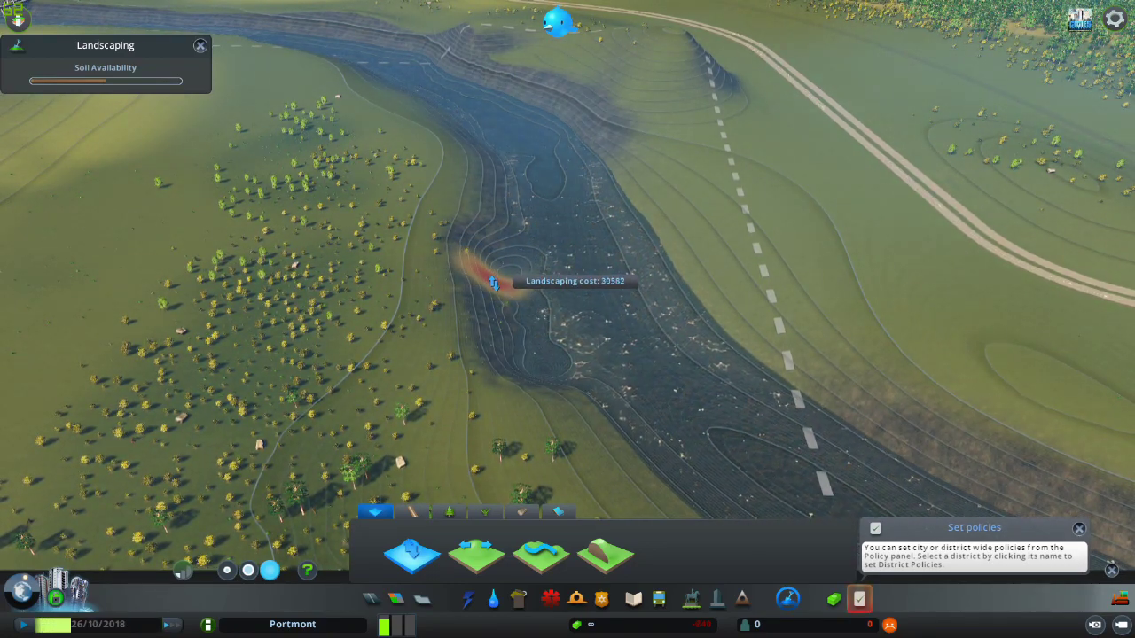
drag(491, 319, 497, 329)
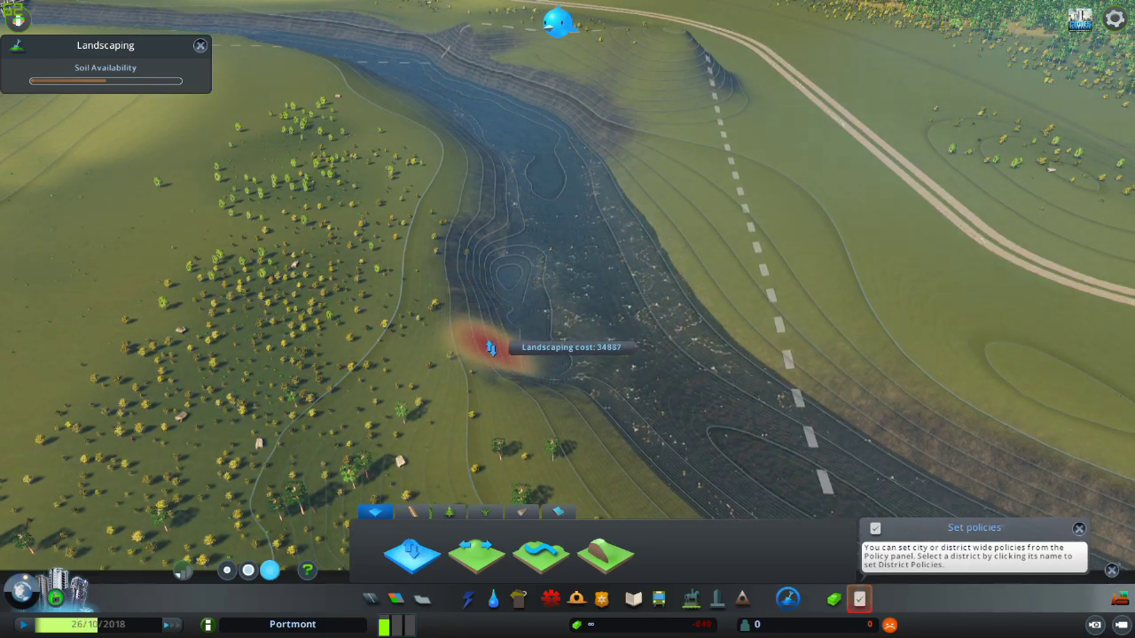
scroll(521, 326, up, 3)
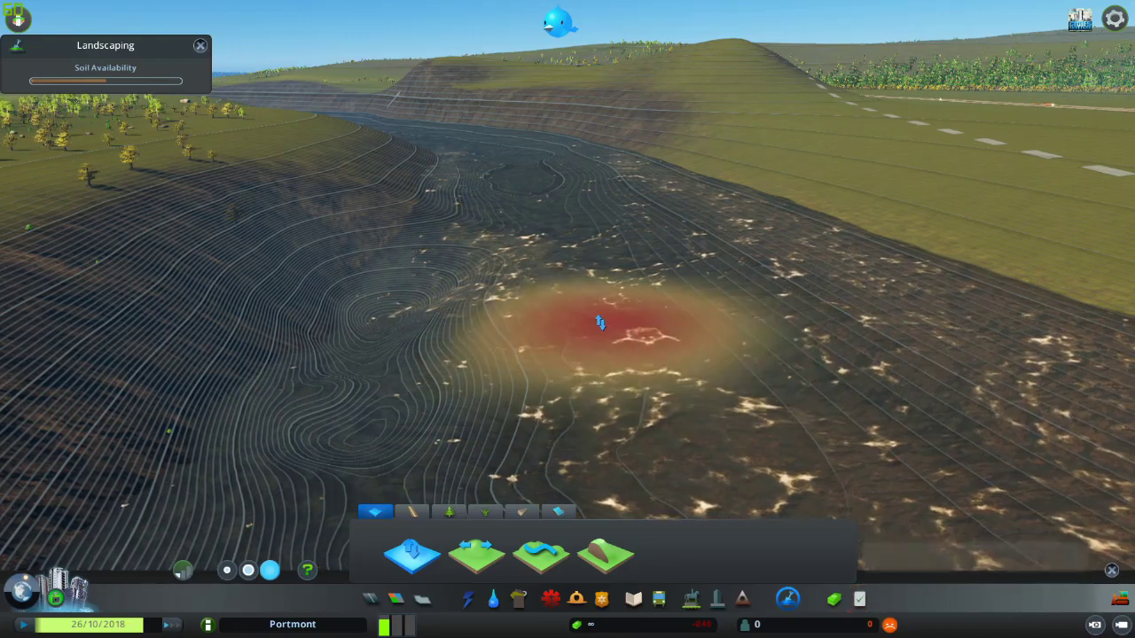
Step: Close and reopen Landscaping, then bring up the Areas map of purchasable tiles
key(Escape)
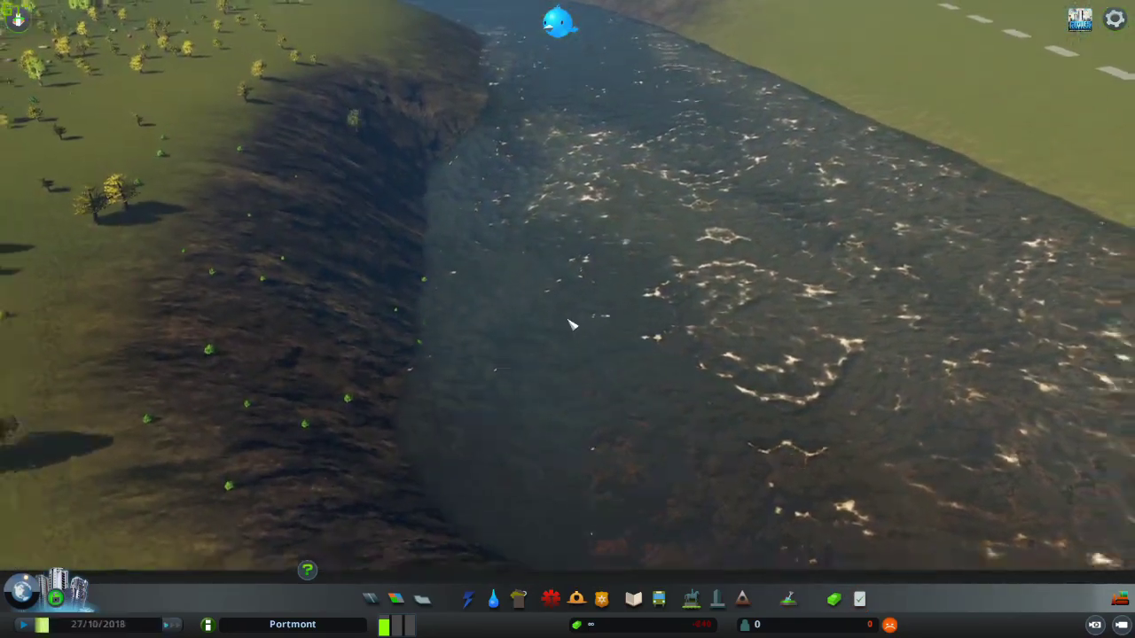
scroll(587, 351, down, 3)
scroll(587, 351, down, 3)
scroll(588, 351, up, 4)
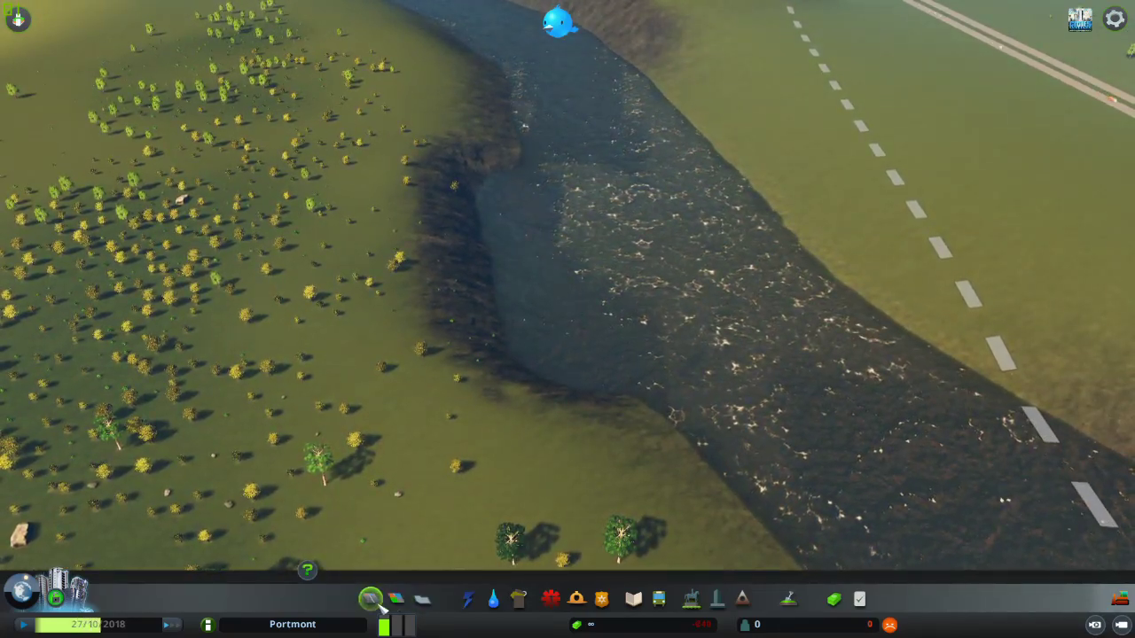
click(788, 600)
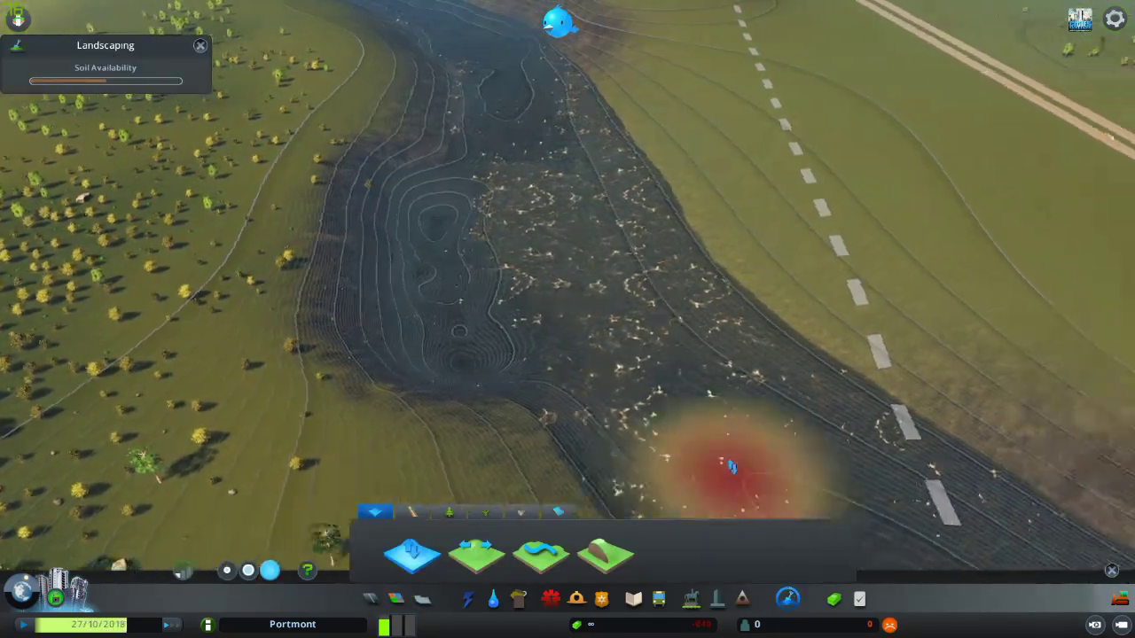
scroll(594, 368, down, 5)
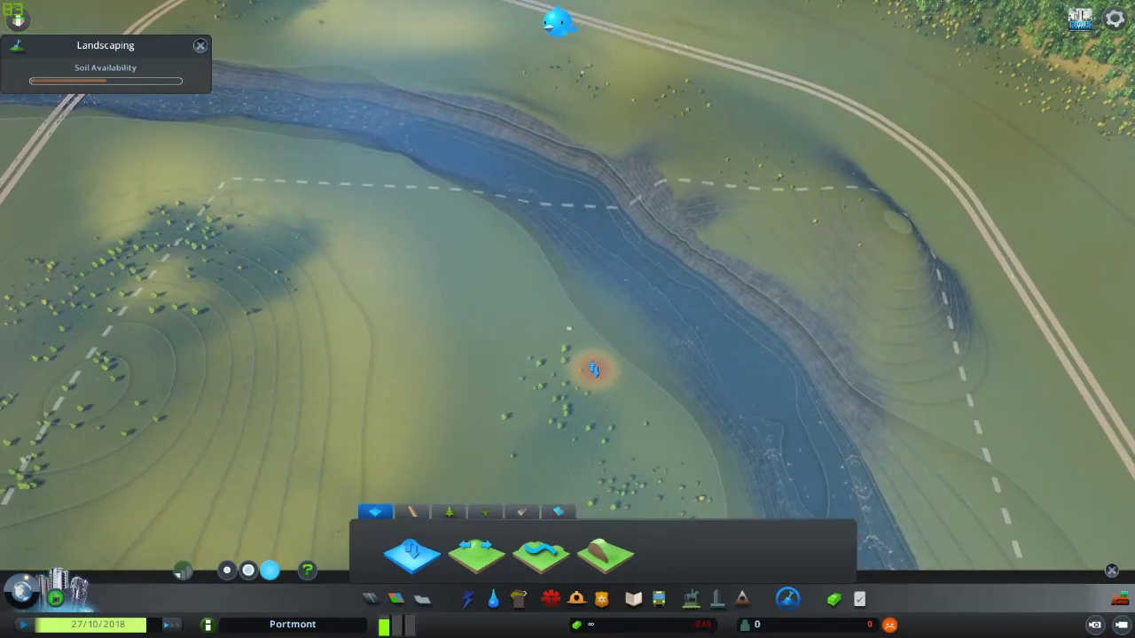
scroll(594, 368, down, 2)
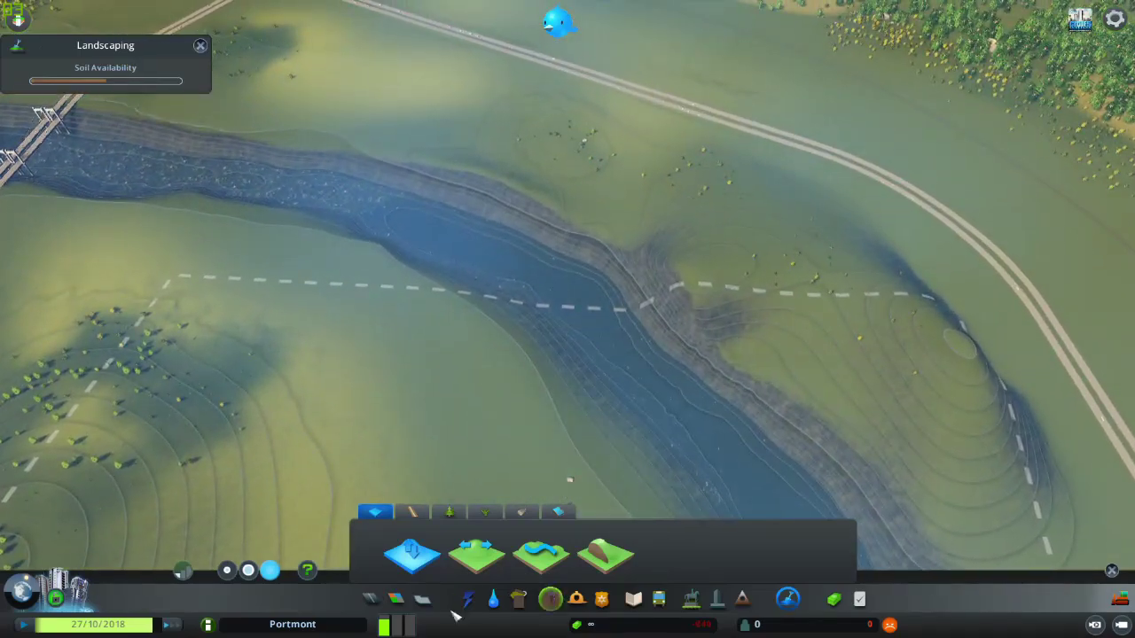
click(421, 600)
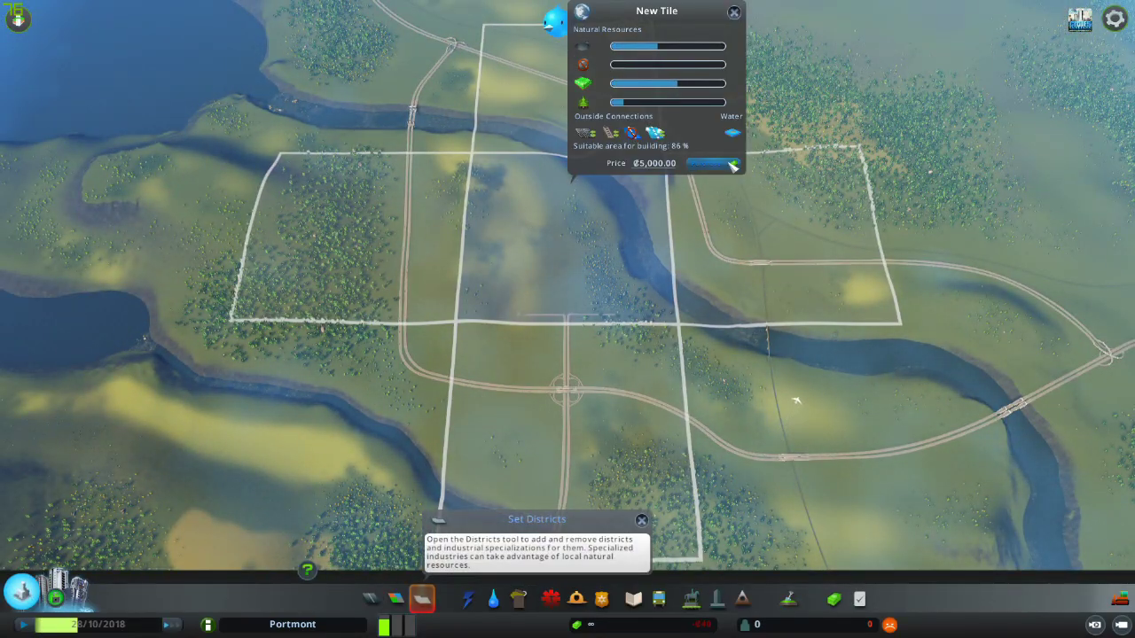
Step: Buy the neighbouring land tiles priced ₡6,900 and ₡9,300
click(714, 163)
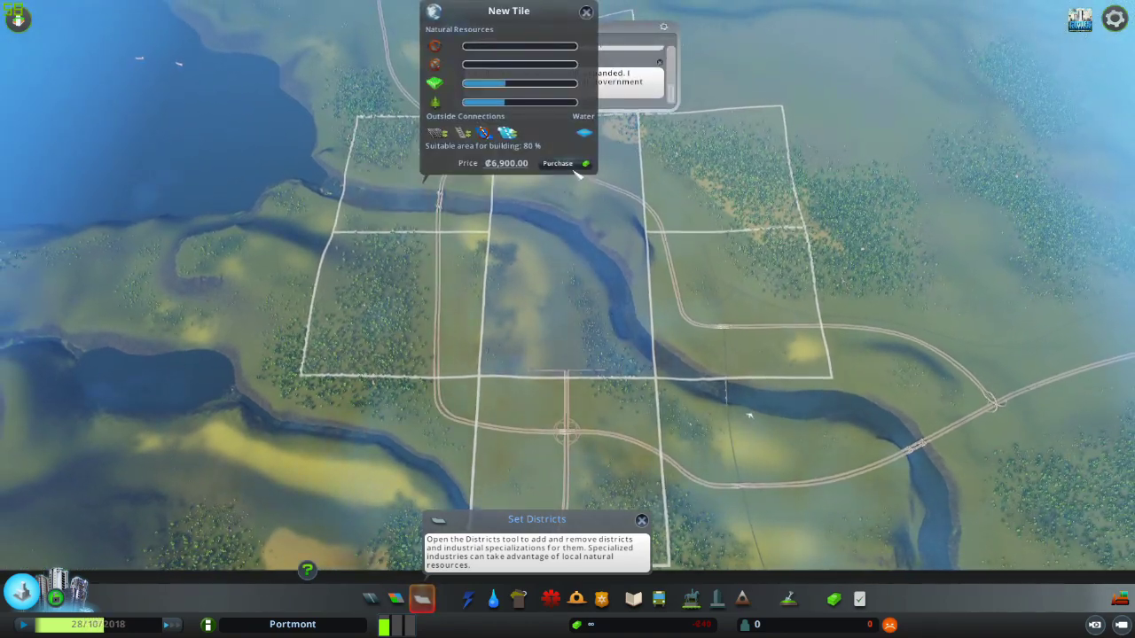
click(565, 165)
click(407, 186)
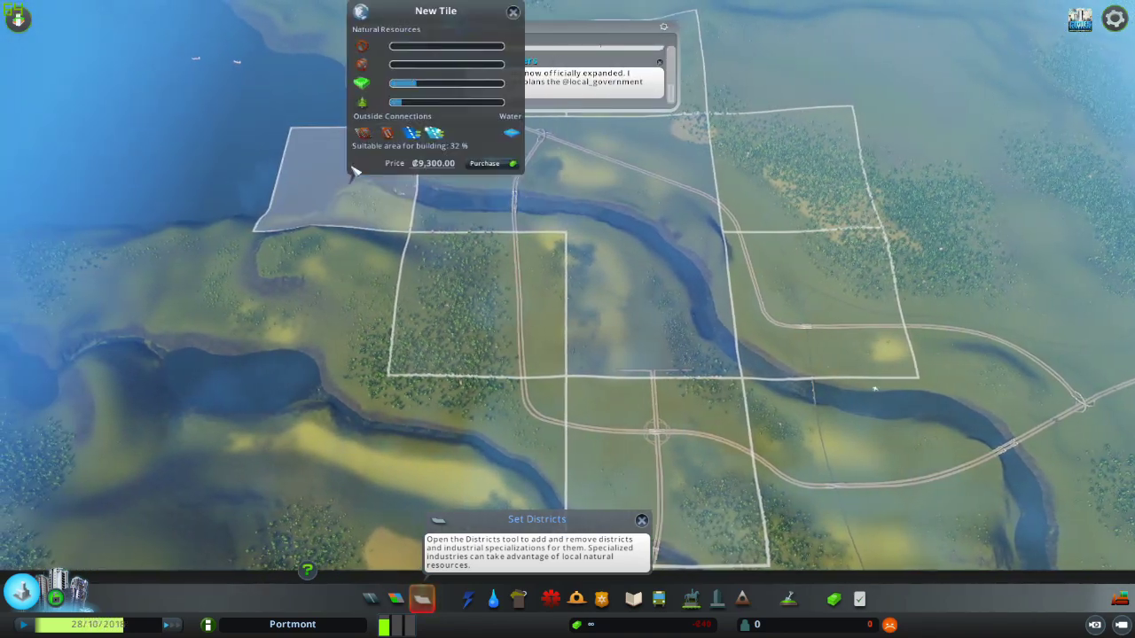
click(494, 165)
click(443, 181)
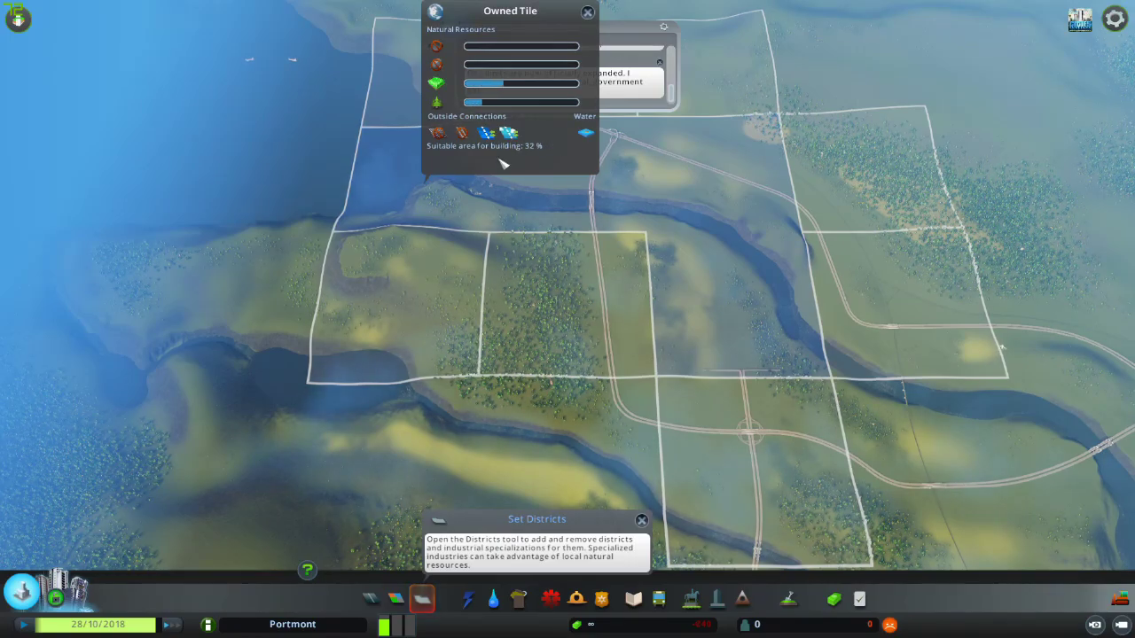
Step: Leave the Areas map, pan west and south to the lake, and open Landscaping
key(Escape)
key(Escape)
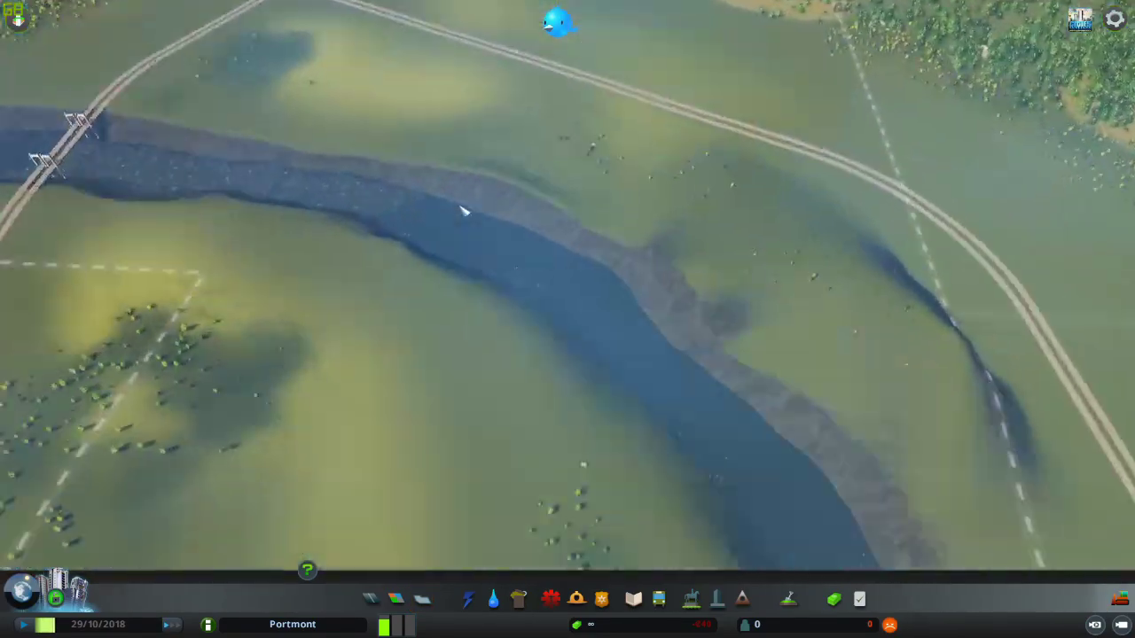
key(a)
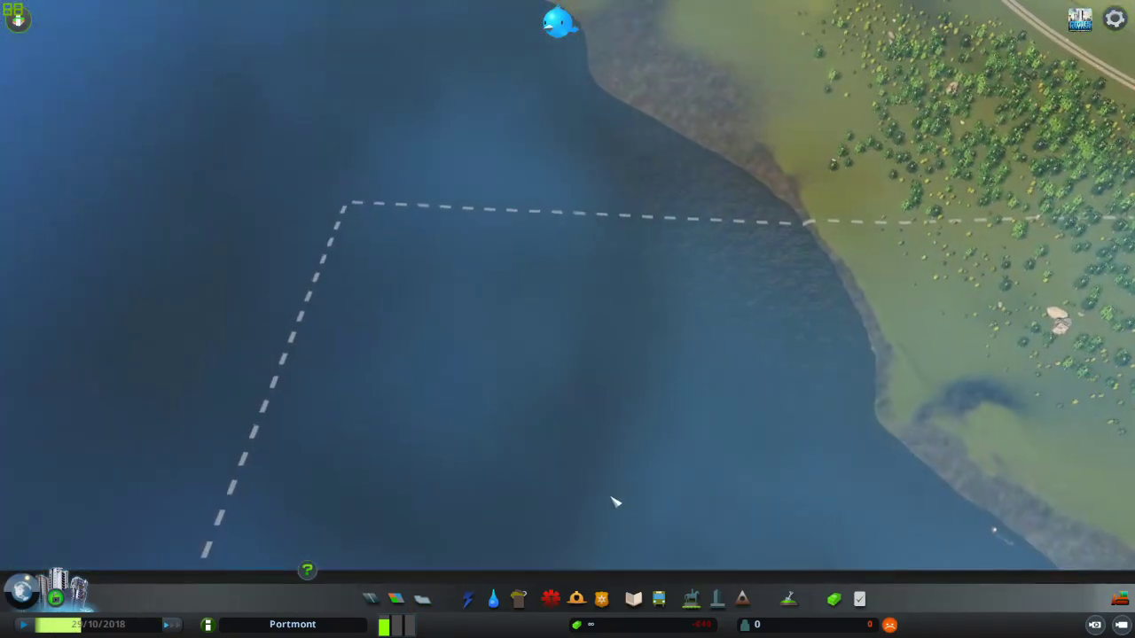
key(s)
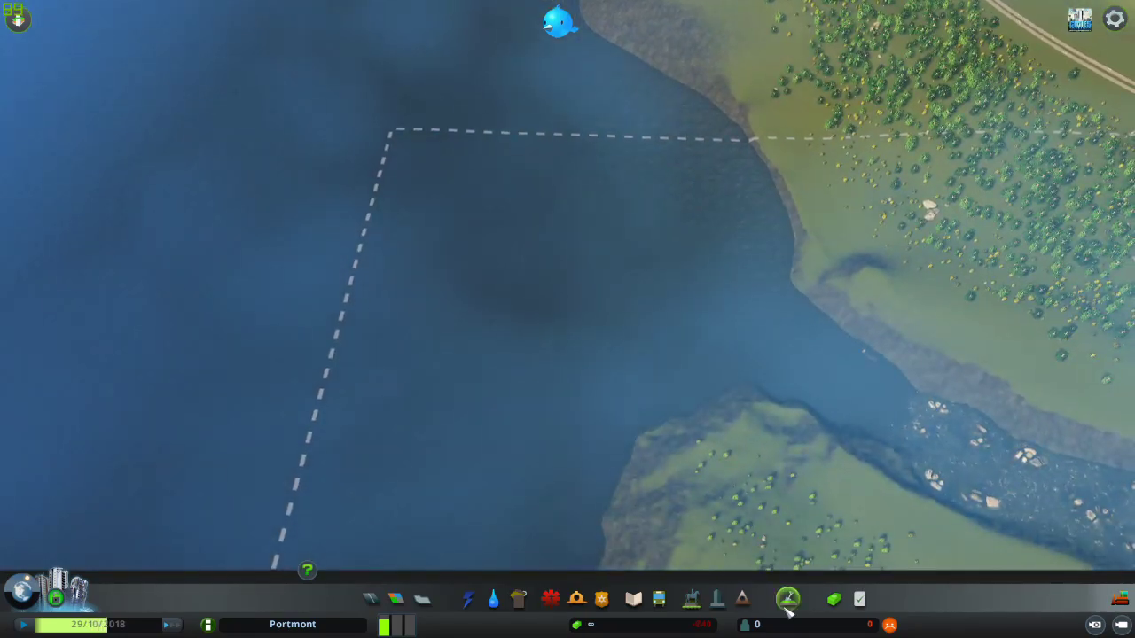
click(788, 599)
scroll(523, 293, up, 2)
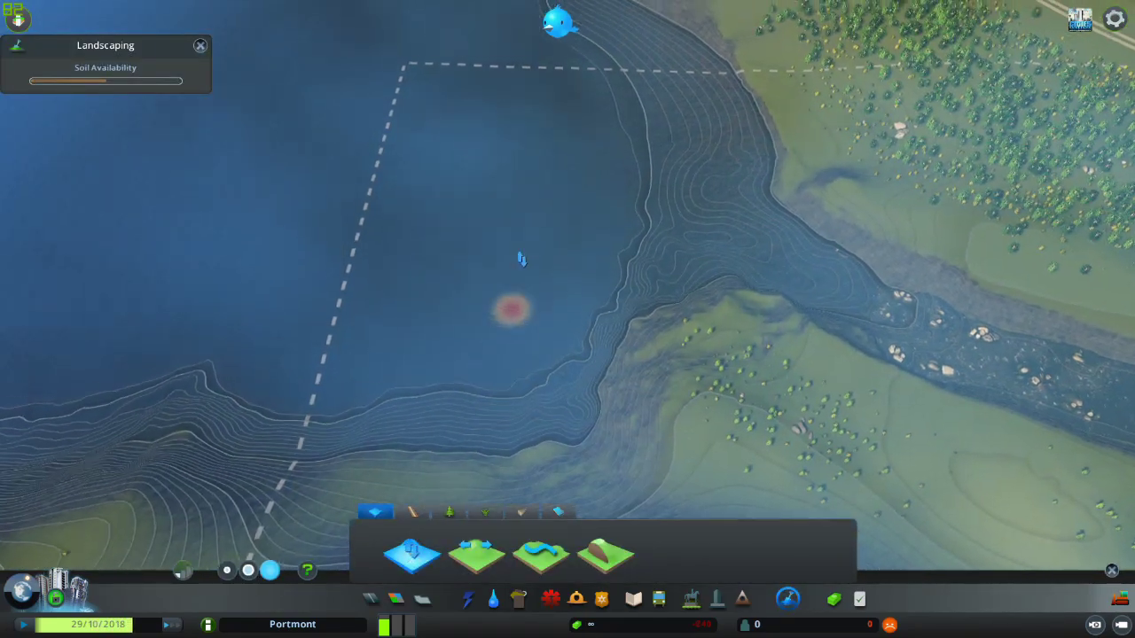
scroll(521, 259, up, 3)
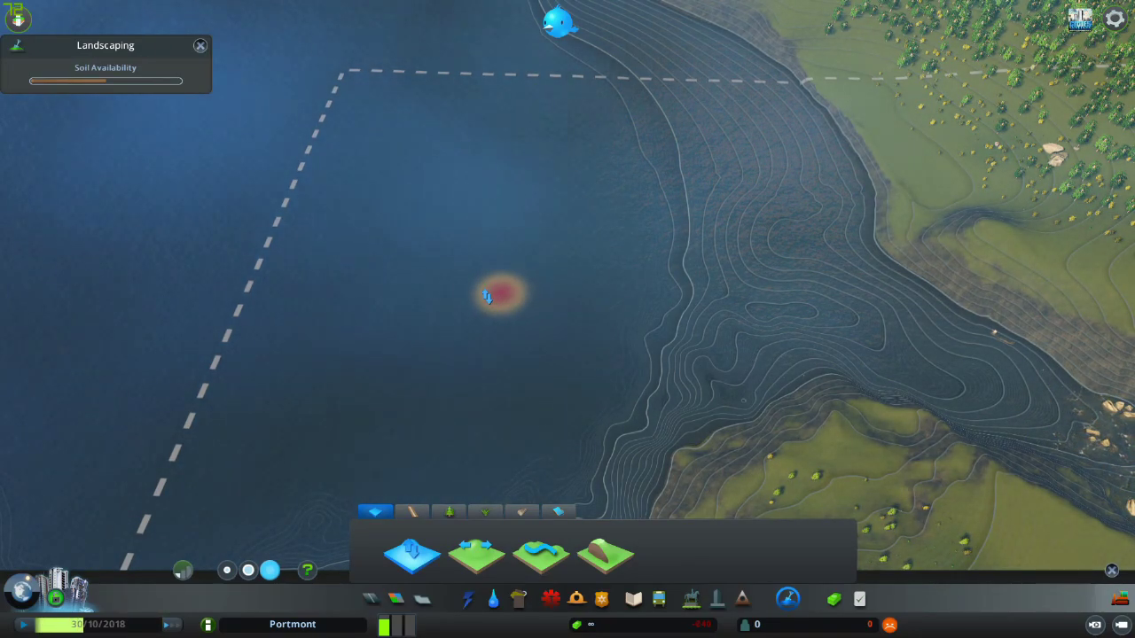
Step: Sweep the terrain brush back and forth over the lake bed, then select Shift Ground
drag(509, 297, 642, 292)
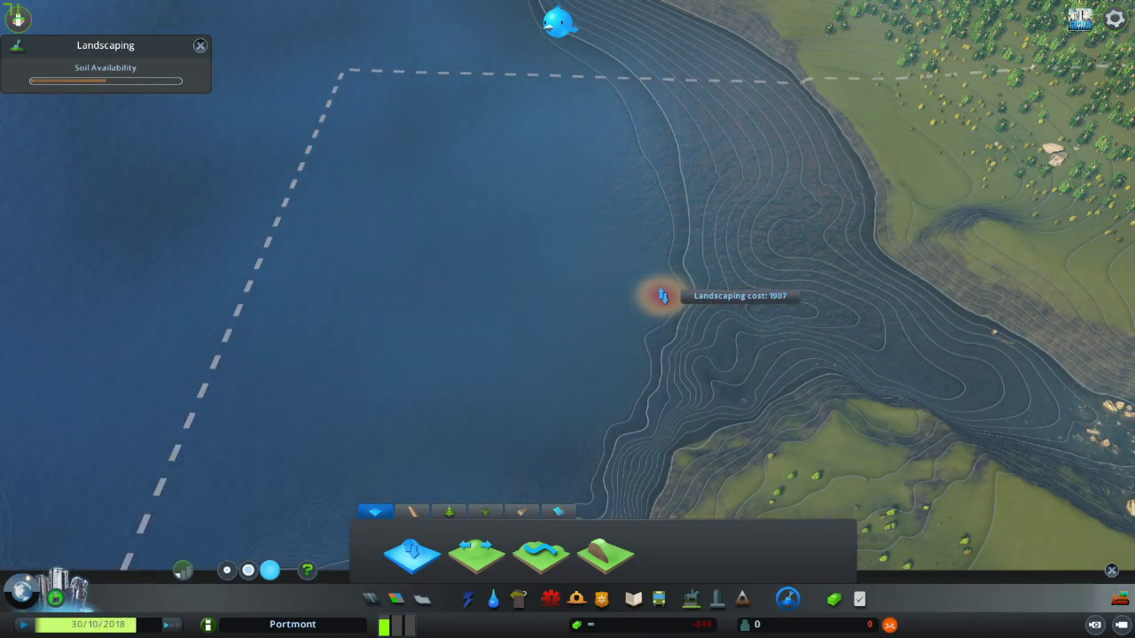
mouse_move(662, 295)
mouse_down()
mouse_move(676, 291)
mouse_move(638, 305)
mouse_move(526, 292)
mouse_up()
scroll(673, 290, up, 2)
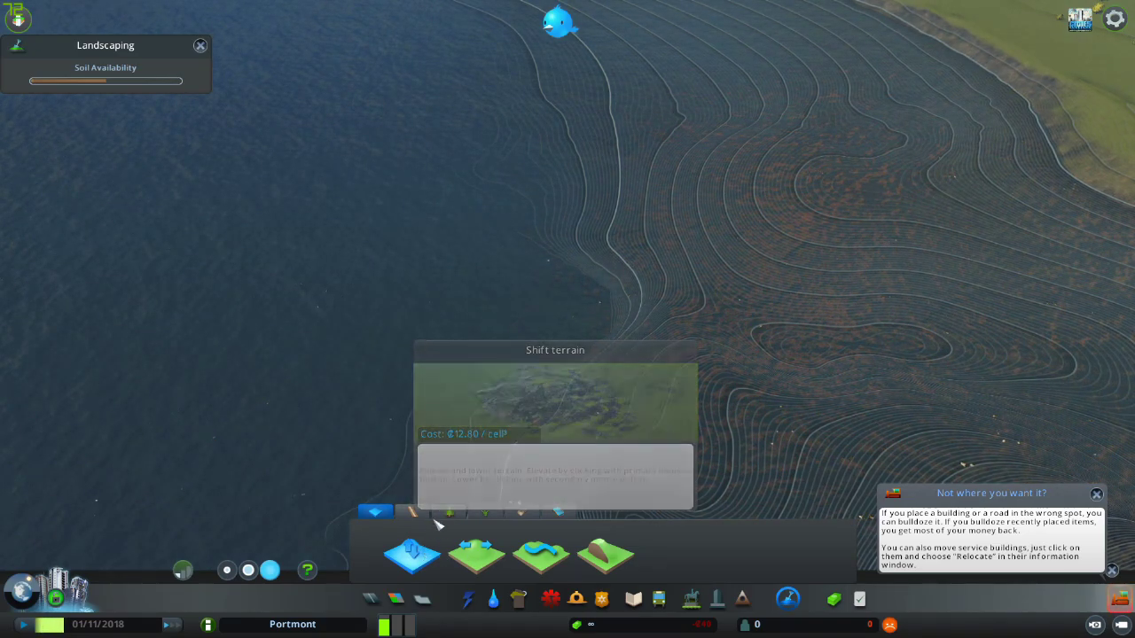
click(412, 556)
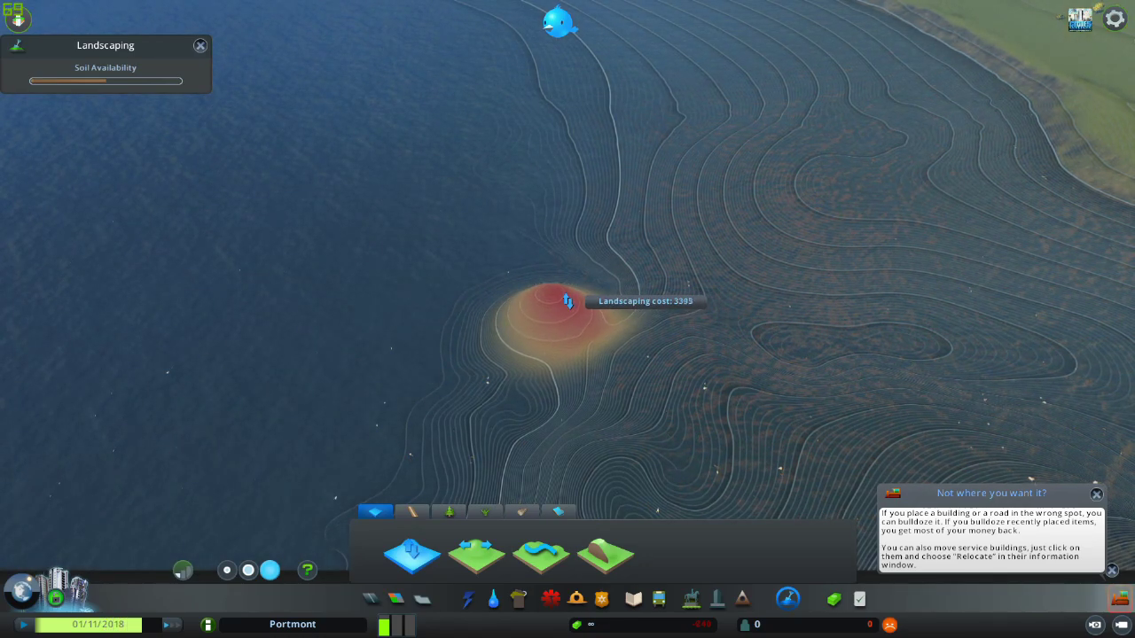
Step: Hold the Shift Ground brush on one lake spot until an earth column rises above the water
drag(568, 302, 568, 303)
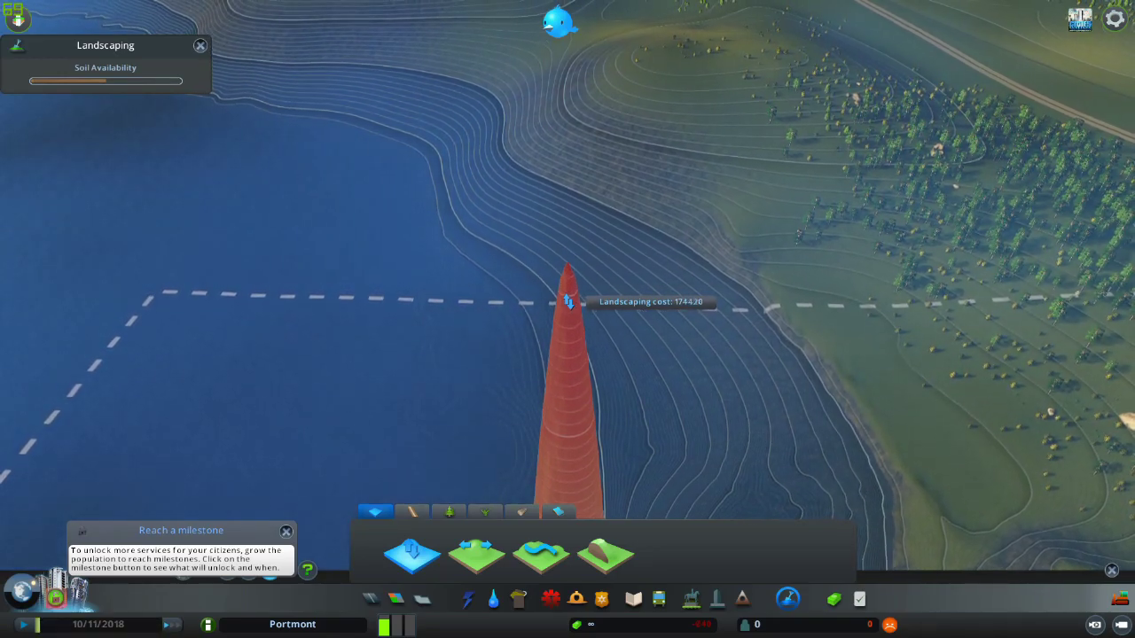
scroll(569, 303, up, 8)
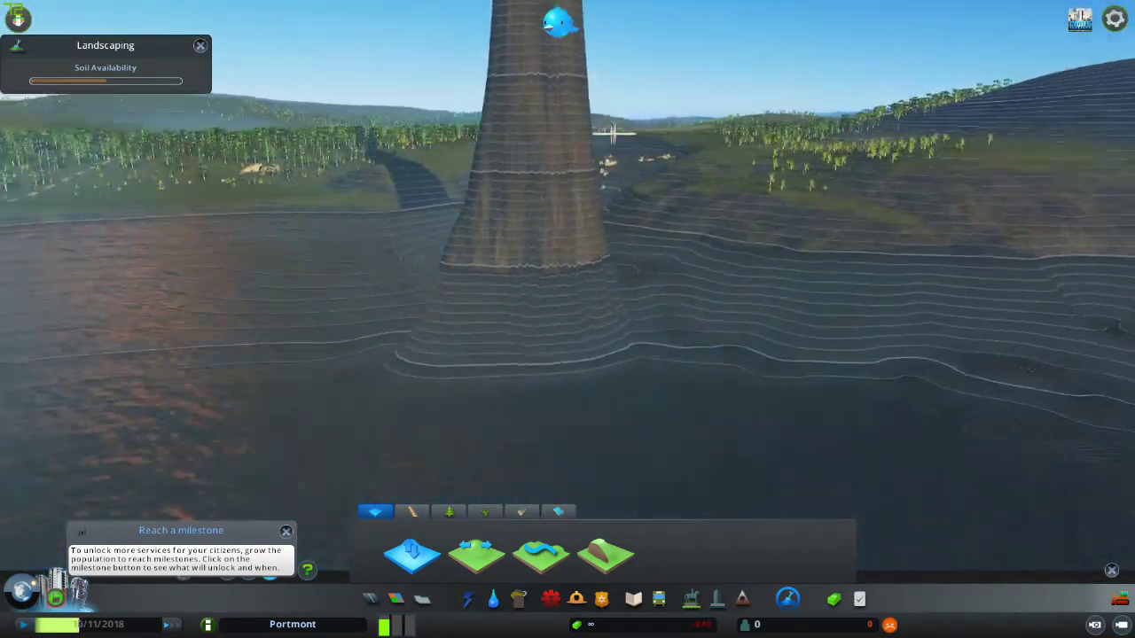
drag(612, 133, 355, 266)
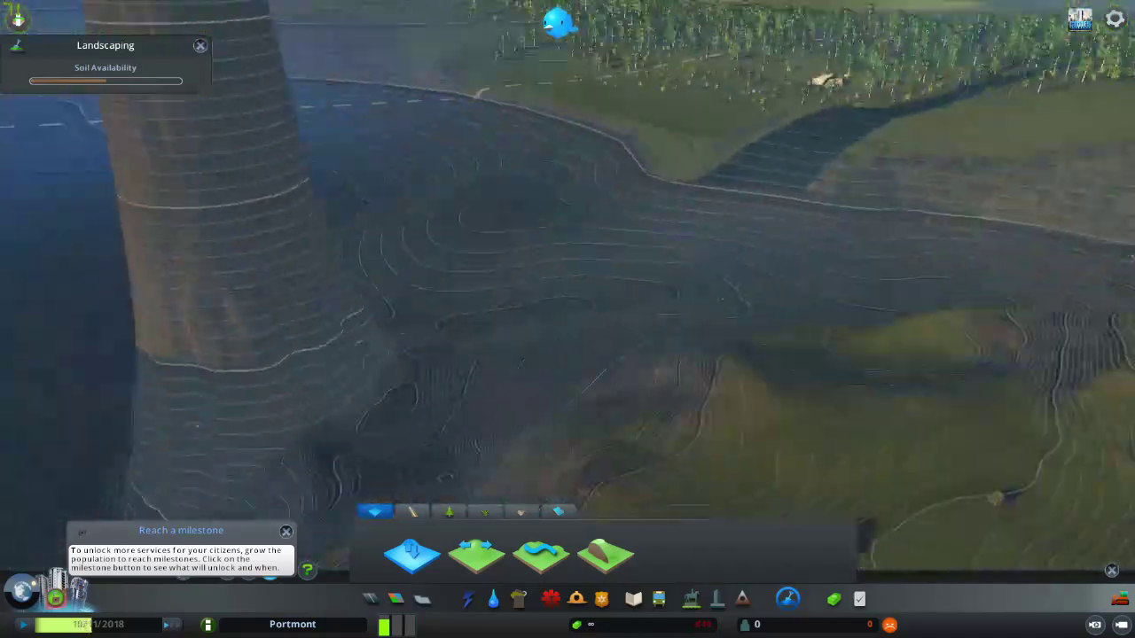
key(s)
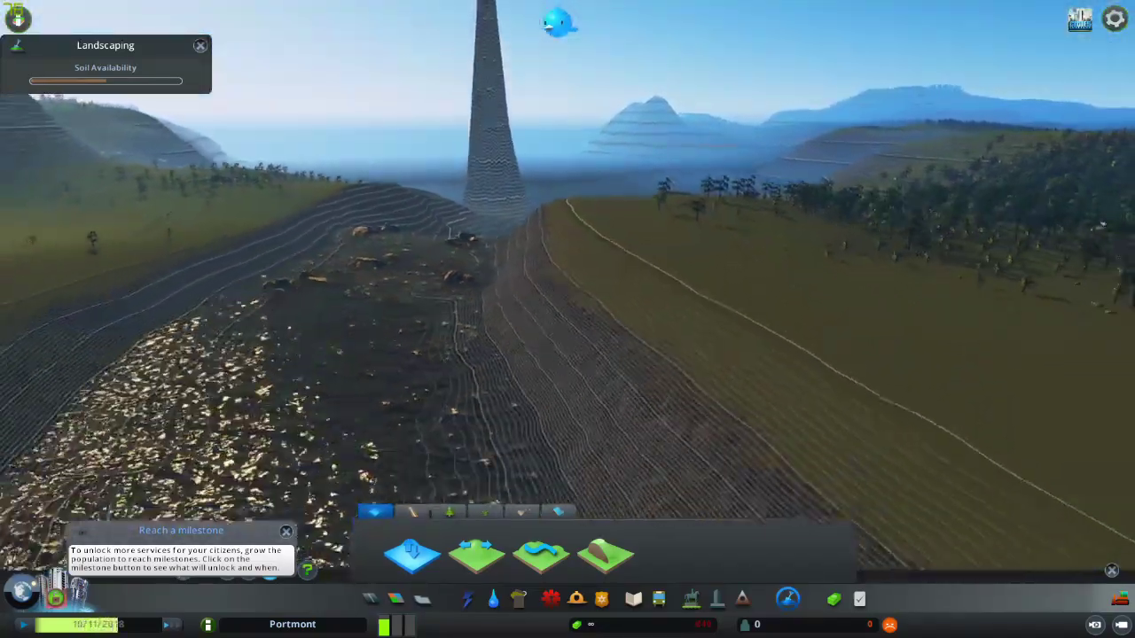
scroll(567, 319, down, 6)
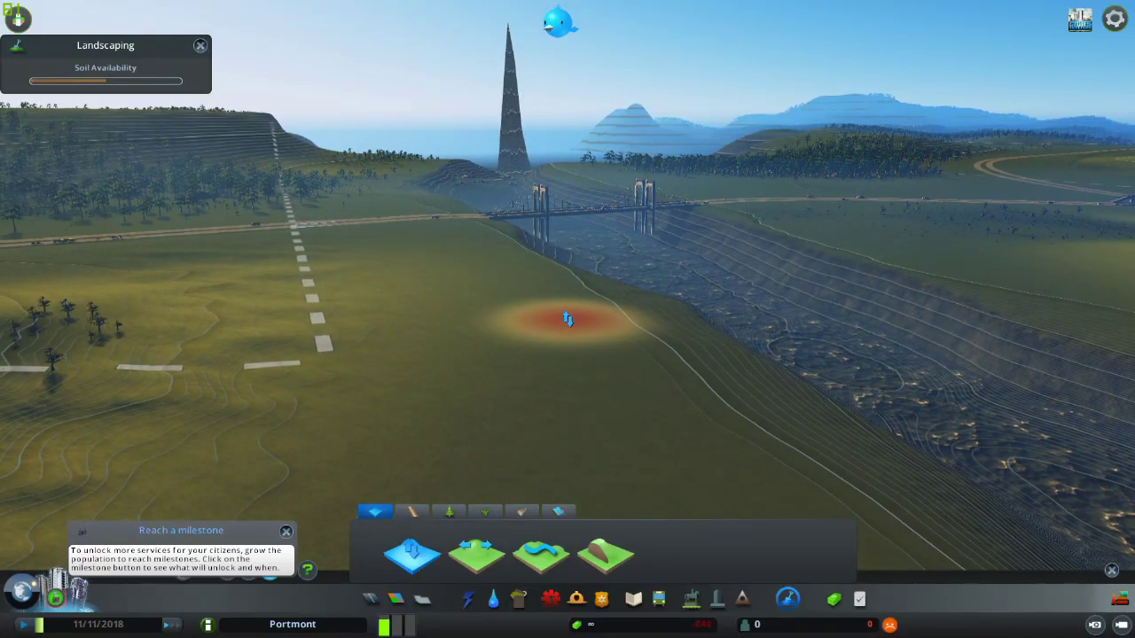
key(w)
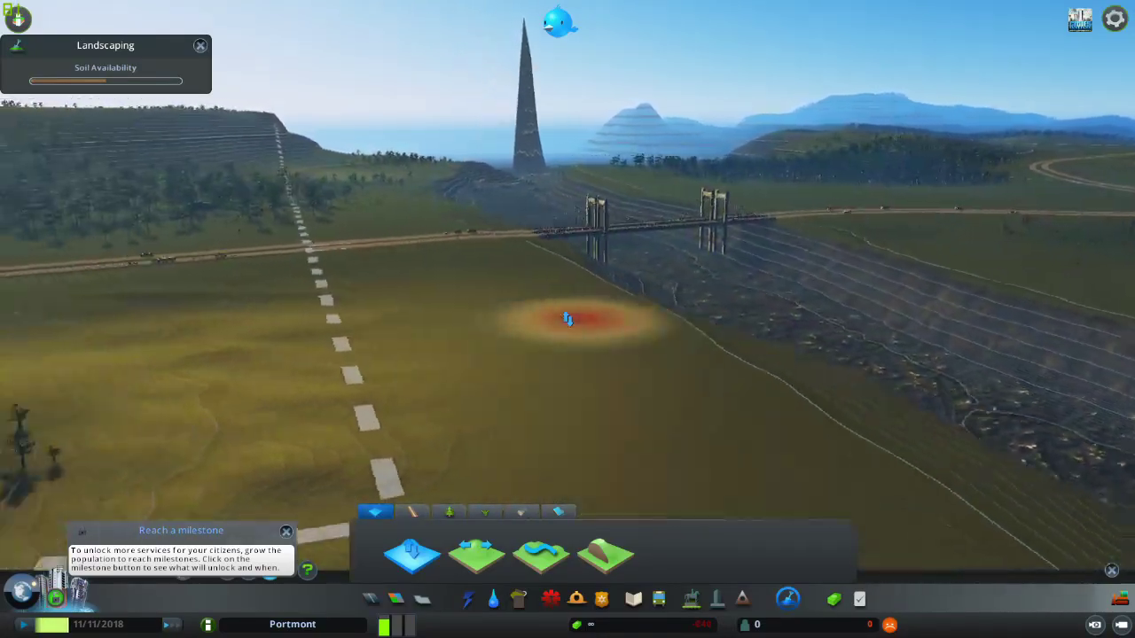
key(w)
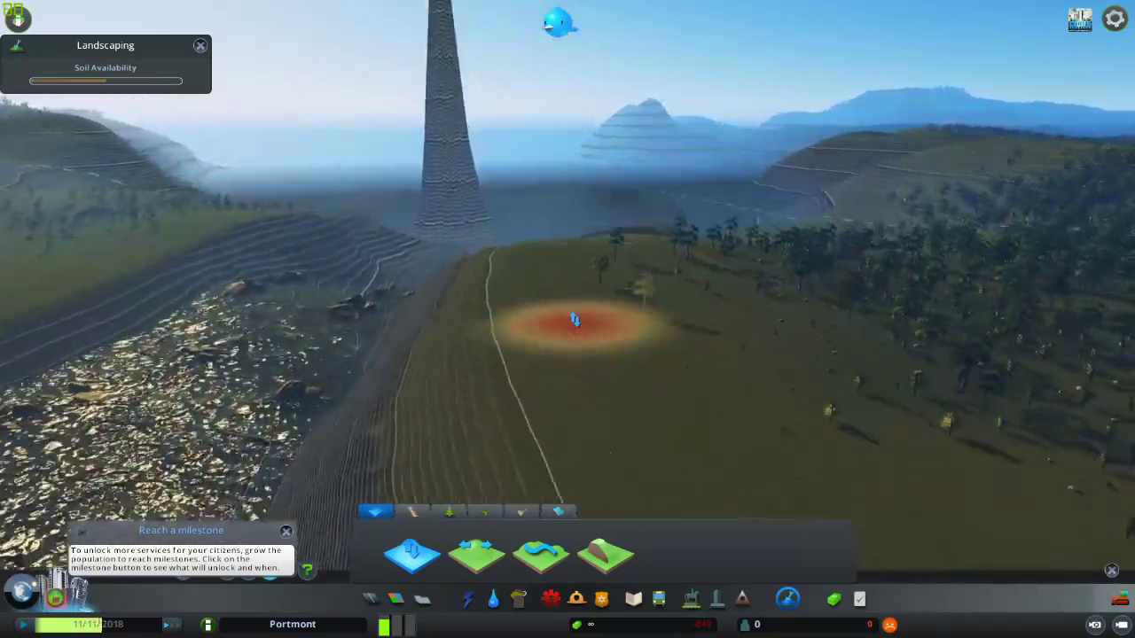
key(w)
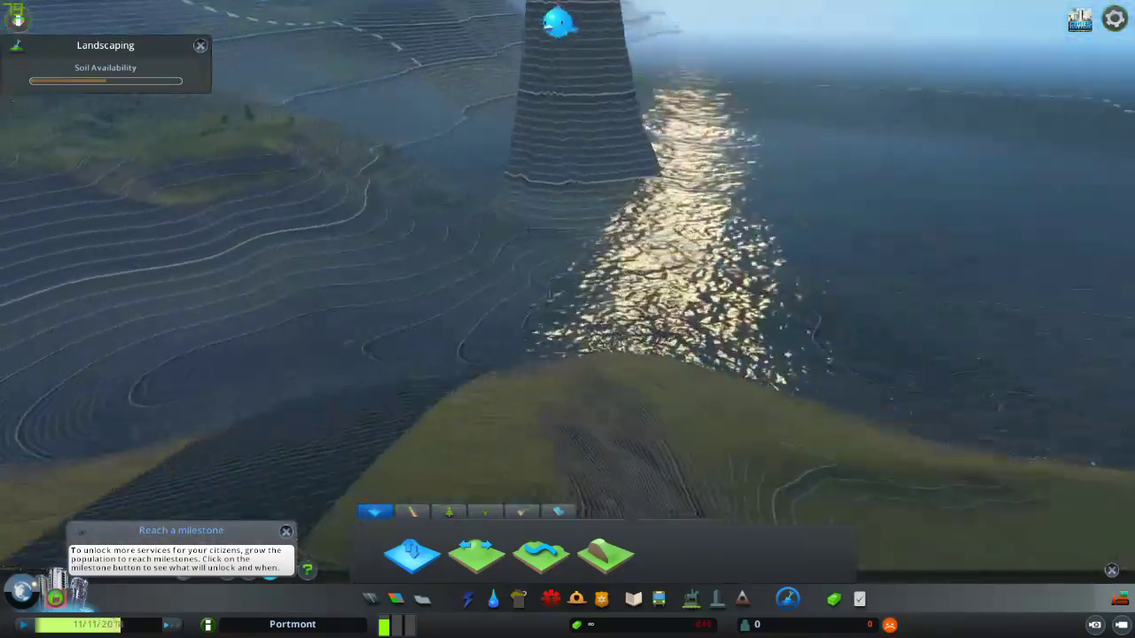
key(w)
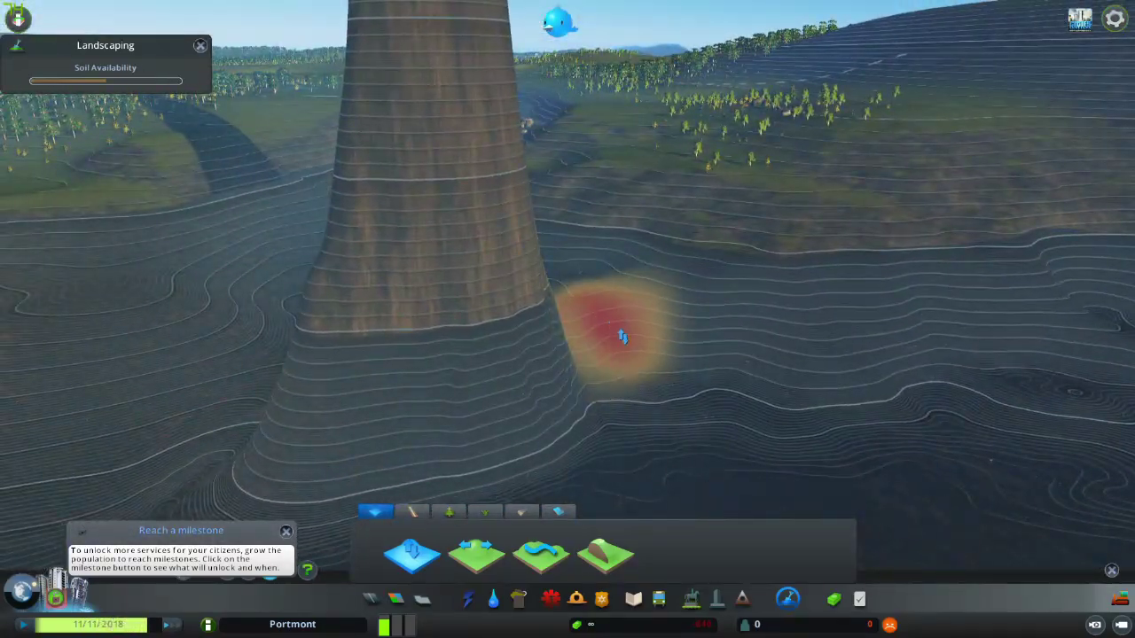
key(q)
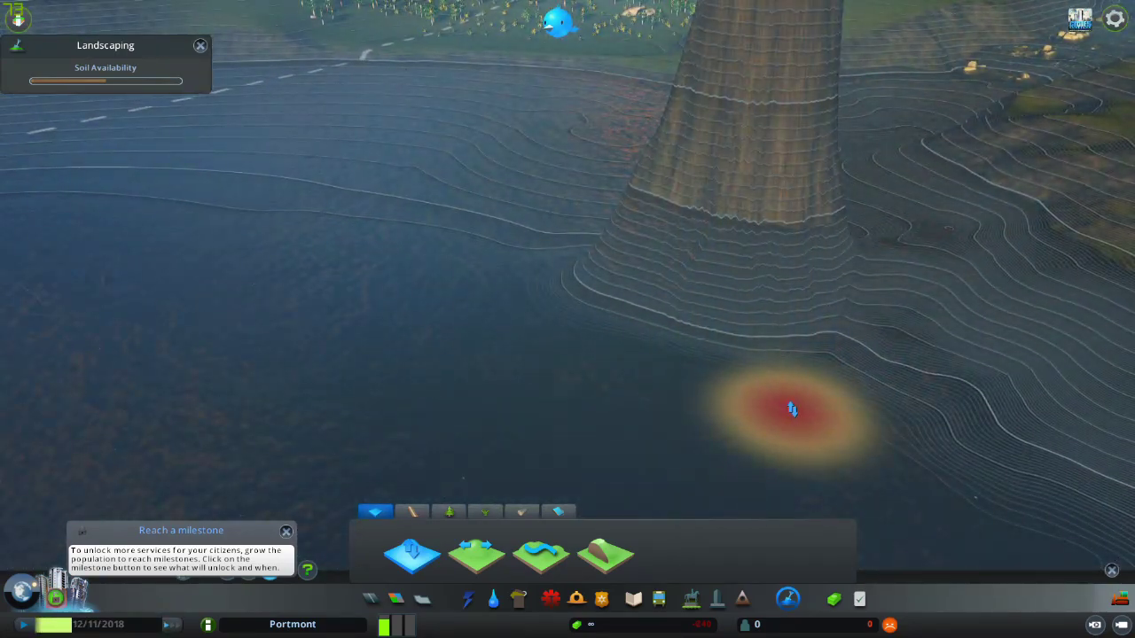
key(a)
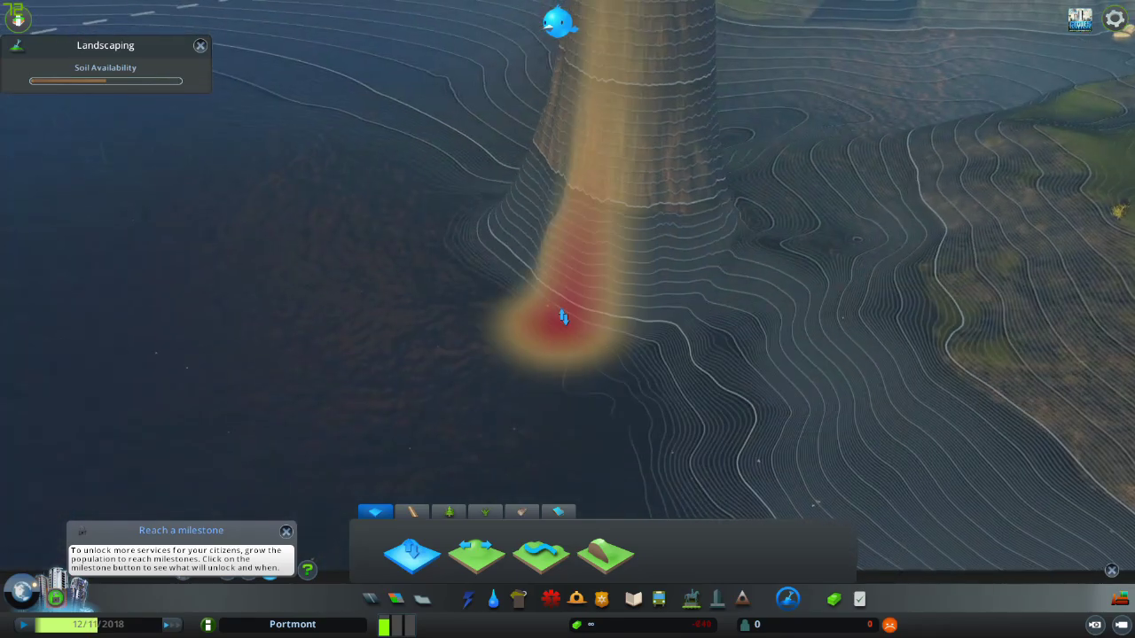
scroll(677, 390, up, 5)
scroll(650, 318, up, 5)
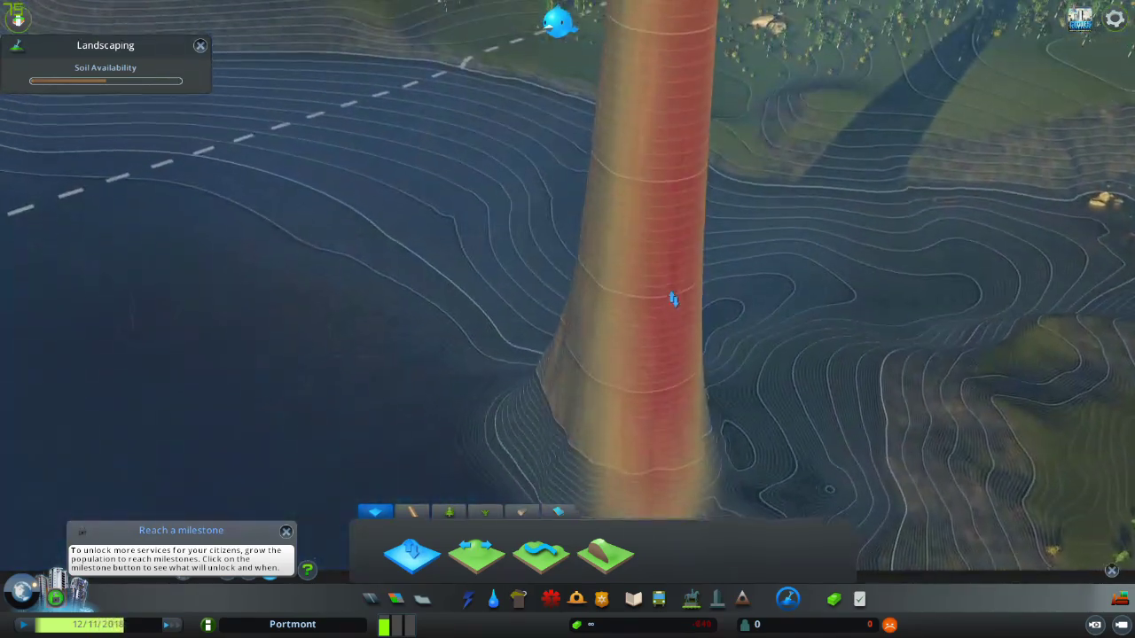
scroll(576, 301, down, 10)
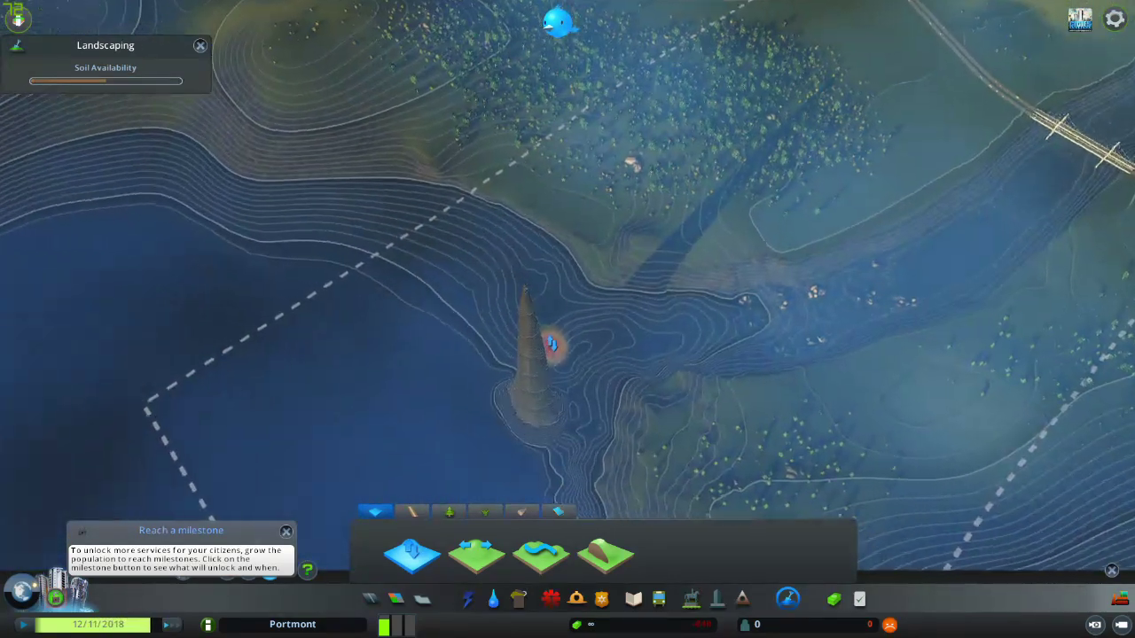
scroll(512, 292, up, 6)
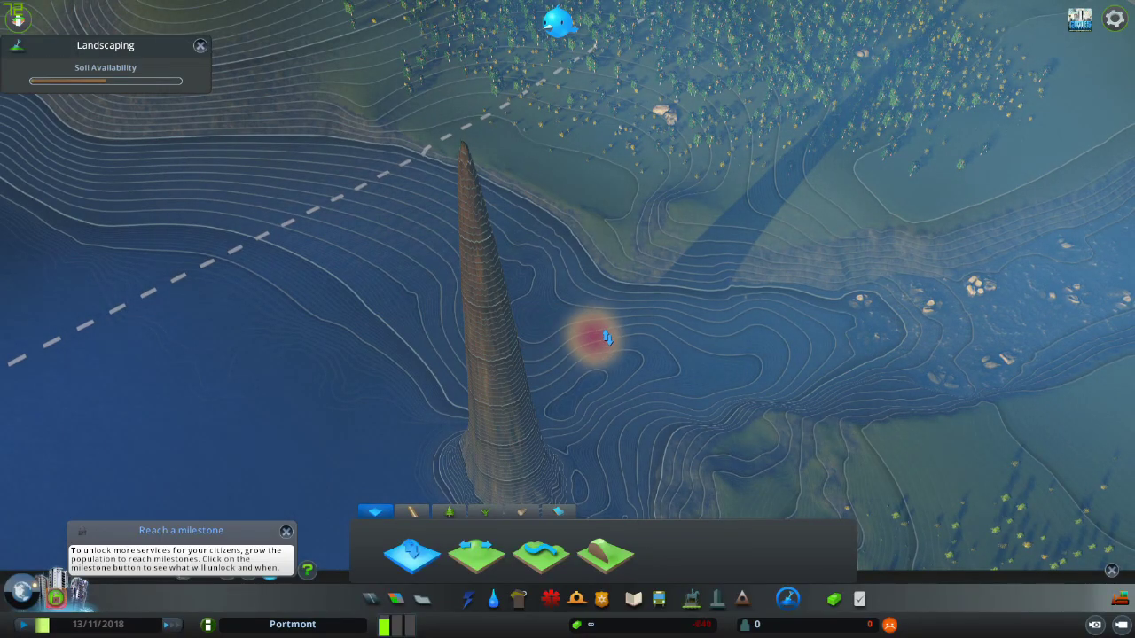
scroll(605, 337, up, 4)
scroll(532, 345, up, 6)
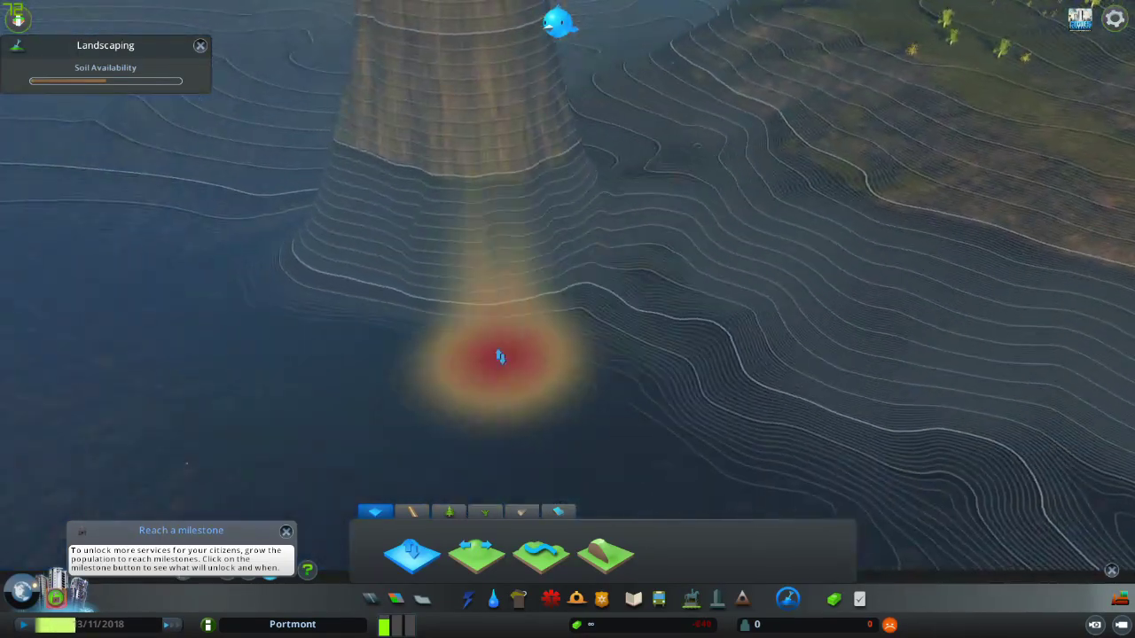
Step: Drag the Shift Ground brush around the spire's foot to build rounded, terraced slopes
drag(500, 356, 553, 333)
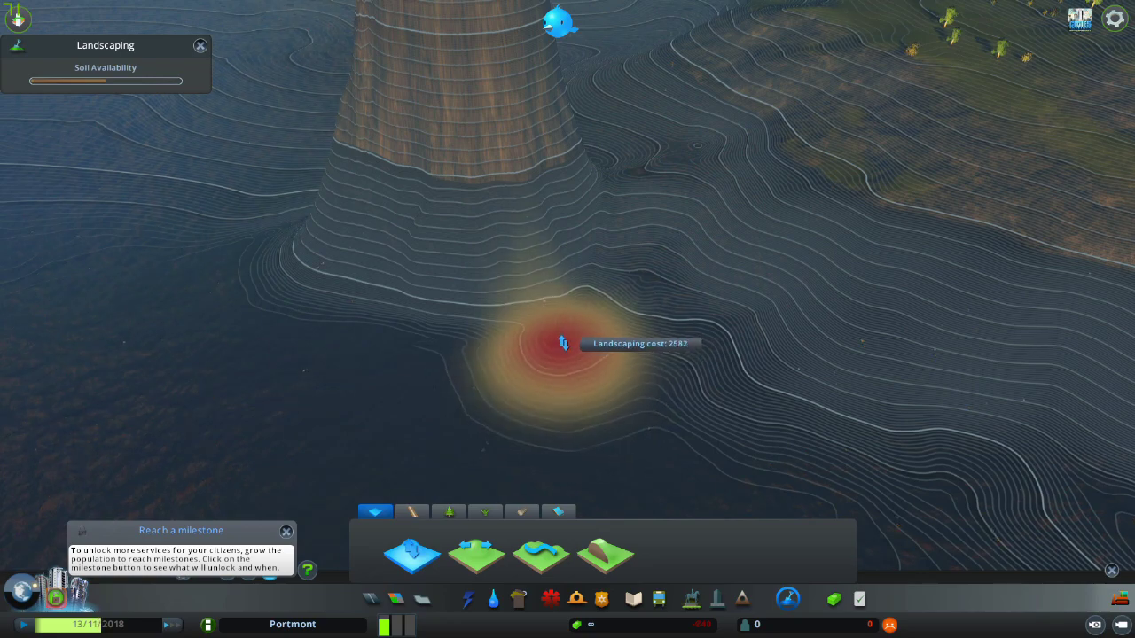
drag(549, 349, 574, 321)
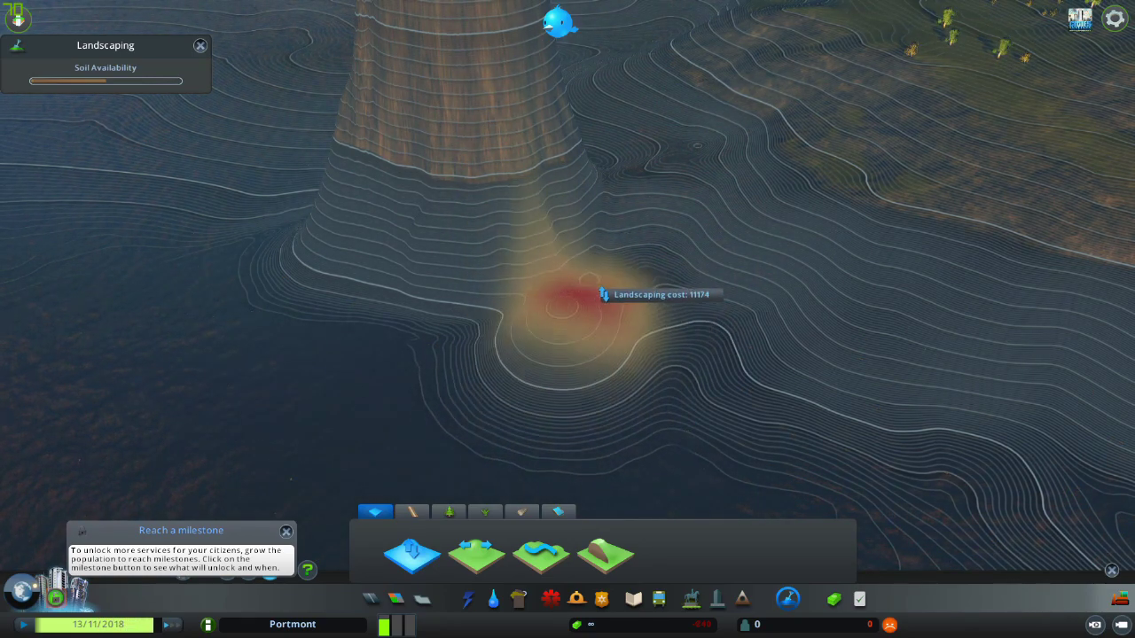
mouse_move(589, 294)
mouse_down()
mouse_move(487, 319)
mouse_move(620, 355)
mouse_move(494, 317)
mouse_move(649, 328)
mouse_up()
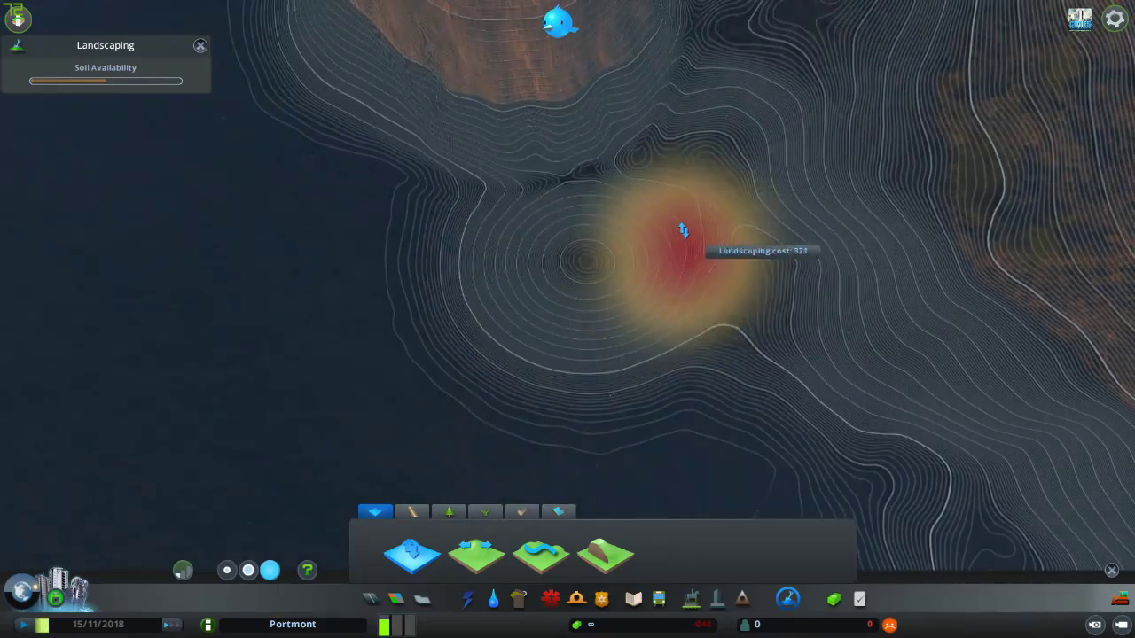
mouse_move(682, 231)
mouse_down()
mouse_move(572, 166)
mouse_move(685, 336)
mouse_move(498, 305)
mouse_move(459, 280)
mouse_move(513, 241)
mouse_up()
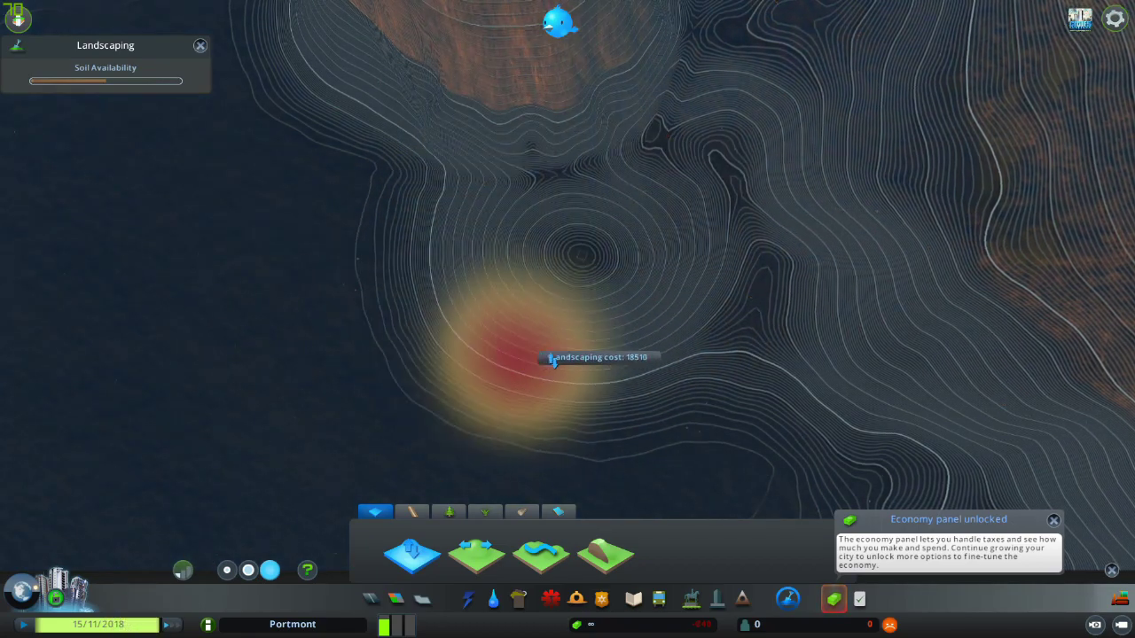
scroll(512, 242, down, 5)
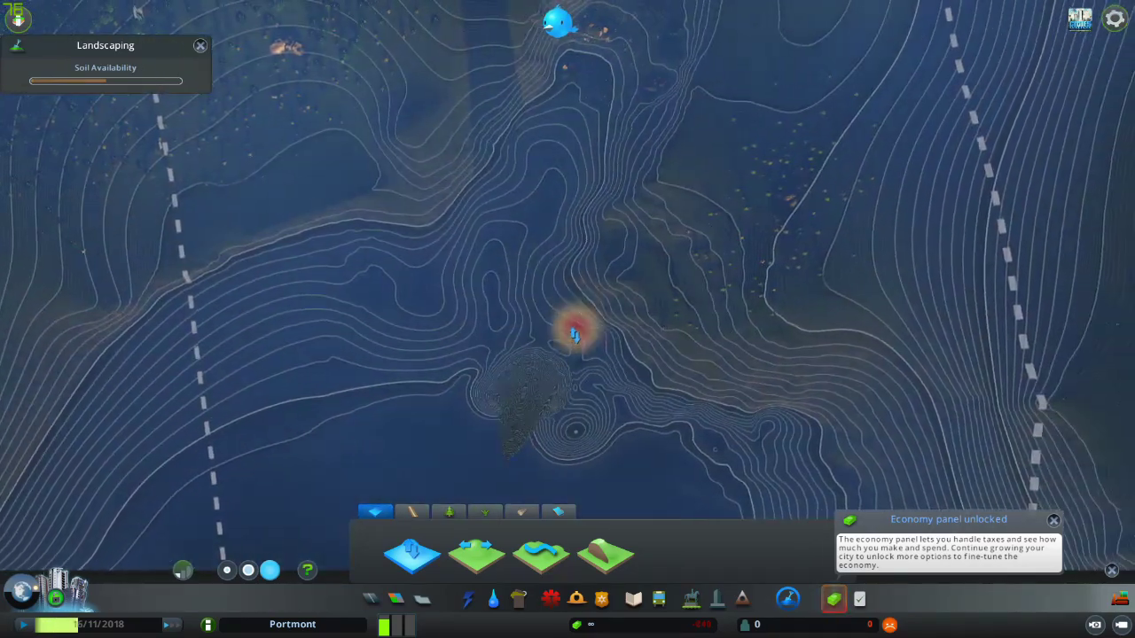
scroll(575, 335, down, 5)
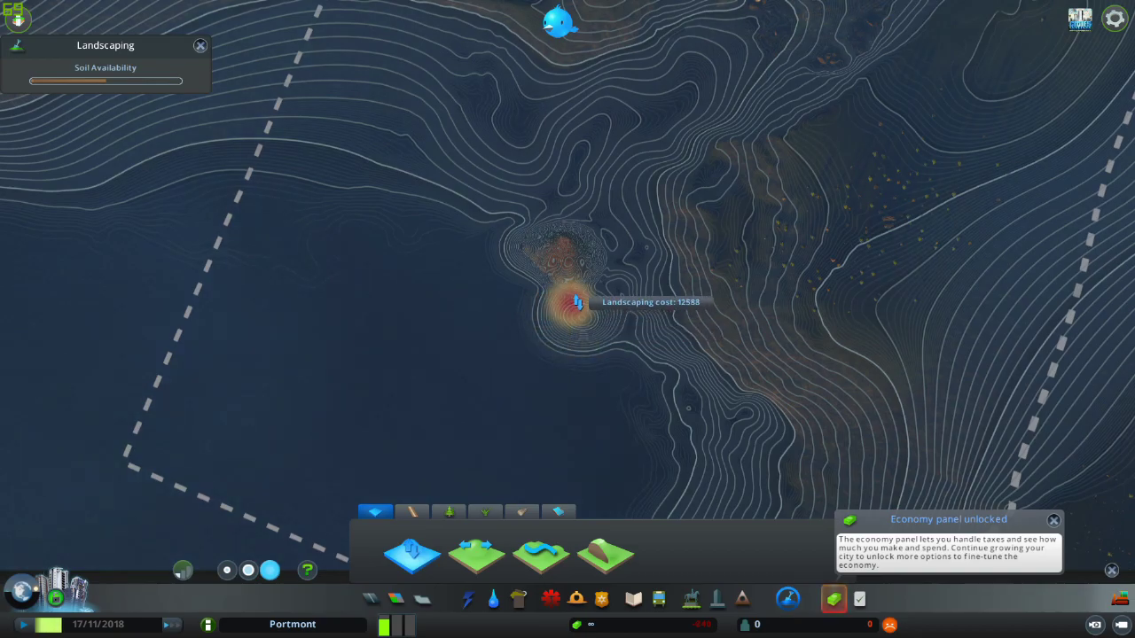
scroll(602, 323, up, 8)
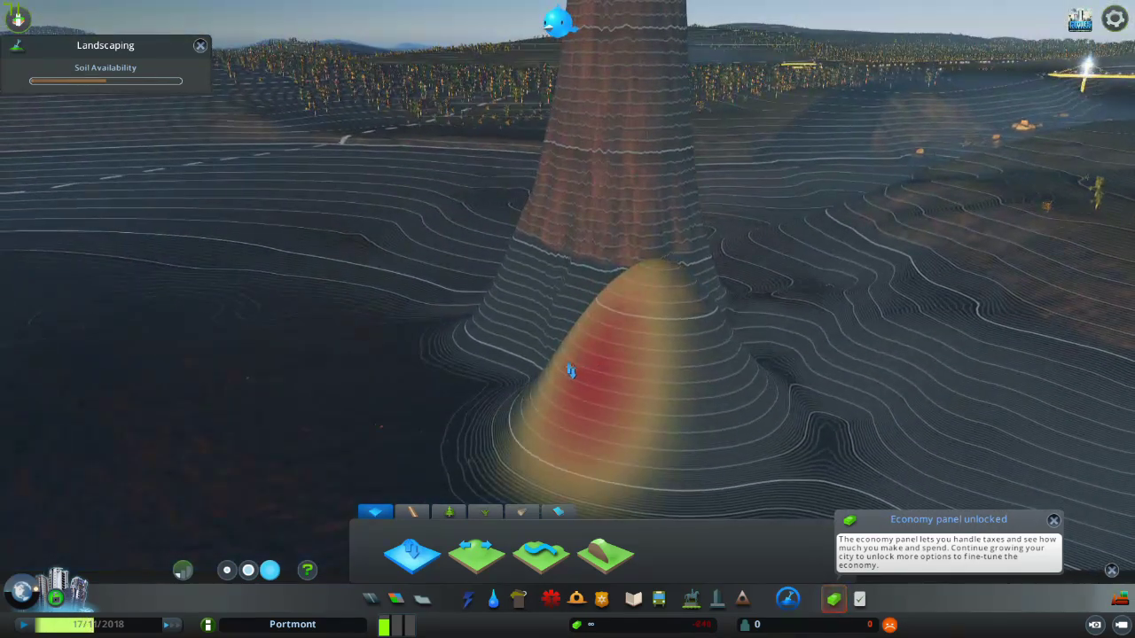
Step: Raise a second rounded mound beside the spire and ramp it into the spire's lower flank
mouse_move(570, 371)
mouse_down()
mouse_move(549, 365)
mouse_move(554, 258)
mouse_move(538, 234)
mouse_up()
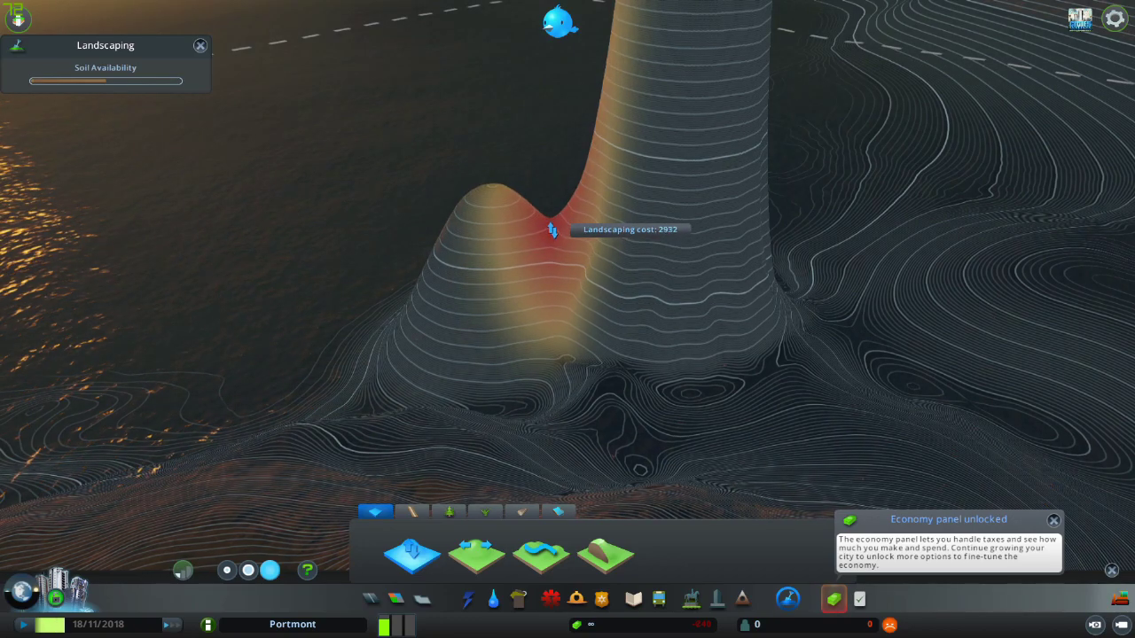
drag(552, 230, 583, 249)
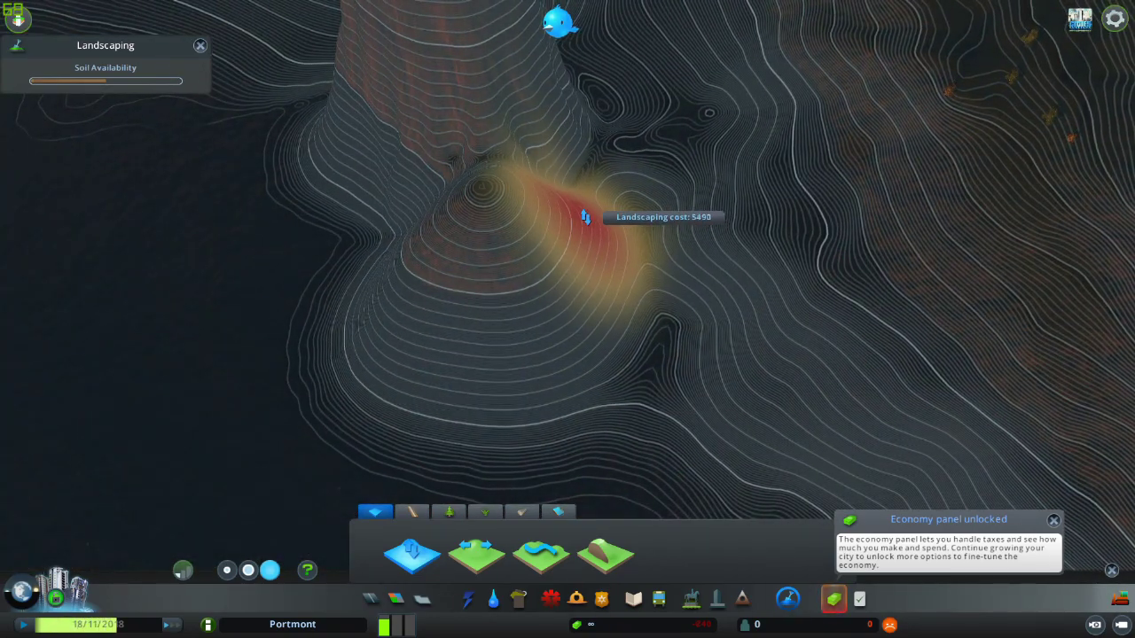
scroll(592, 209, up, 2)
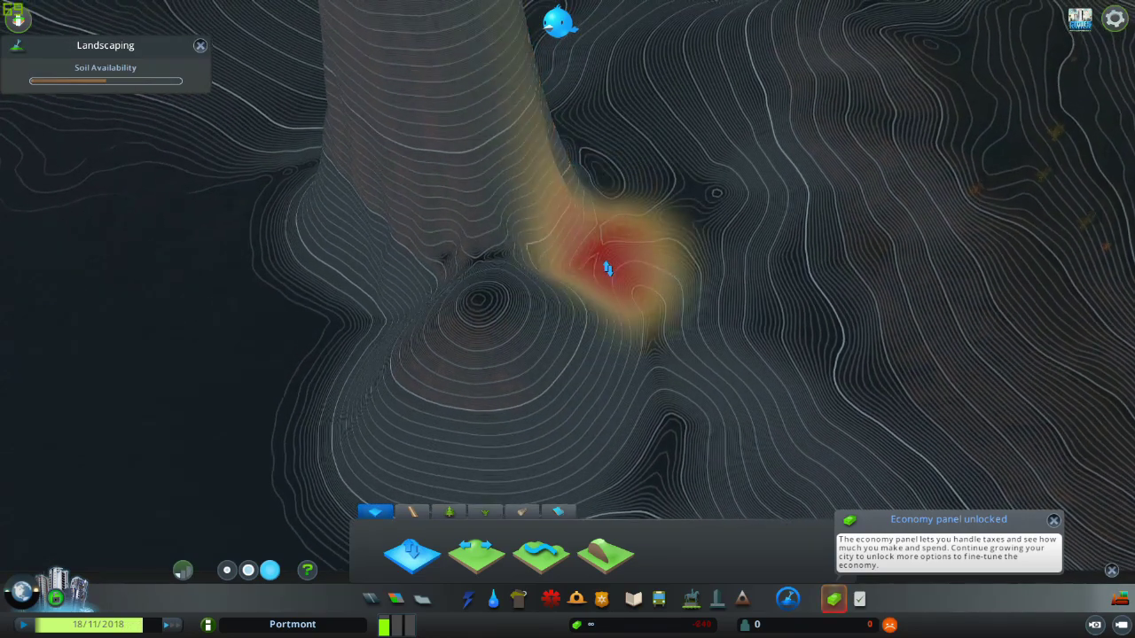
mouse_move(583, 284)
mouse_down()
mouse_move(581, 297)
mouse_move(552, 280)
mouse_up()
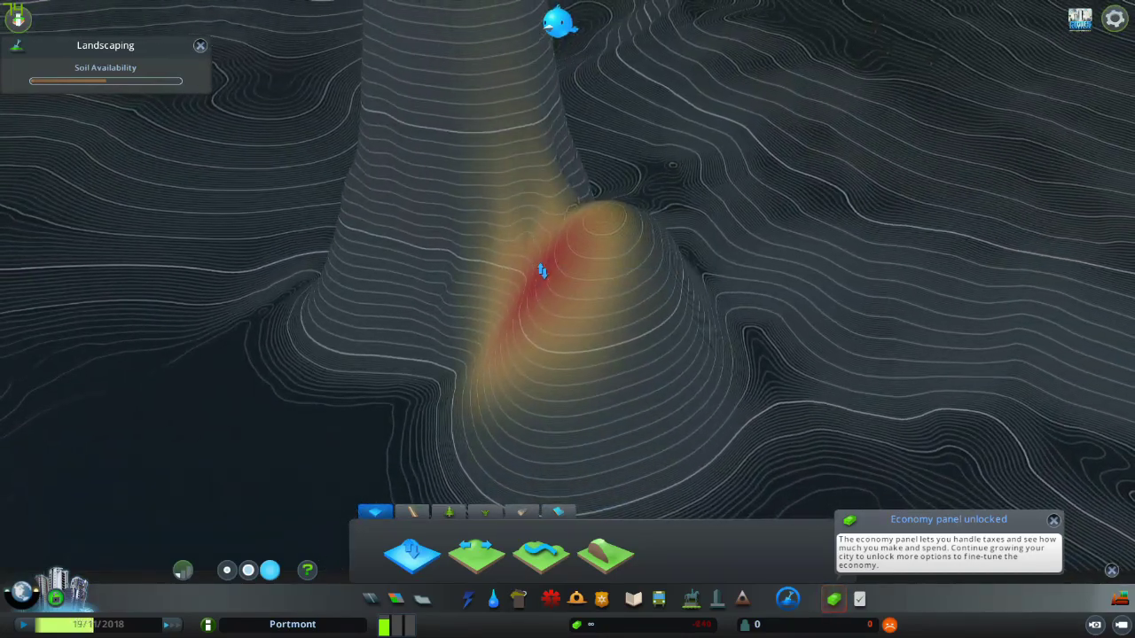
scroll(547, 303, down, 3)
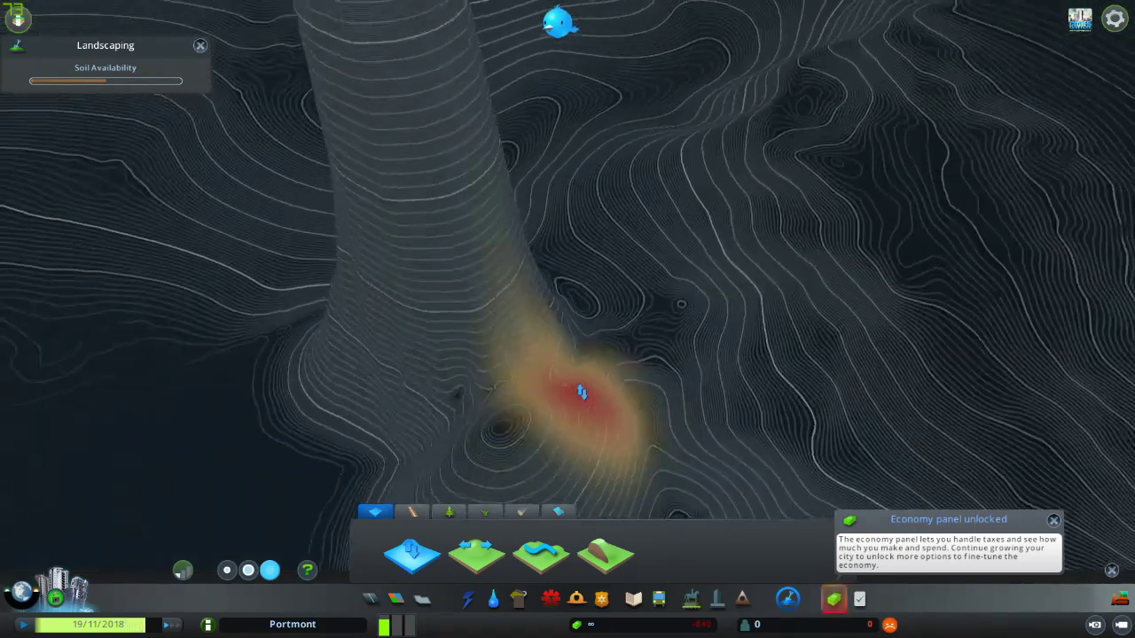
scroll(592, 354, up, 3)
mouse_move(577, 359)
mouse_down()
mouse_move(563, 320)
mouse_move(488, 274)
mouse_up()
scroll(487, 290, down, 3)
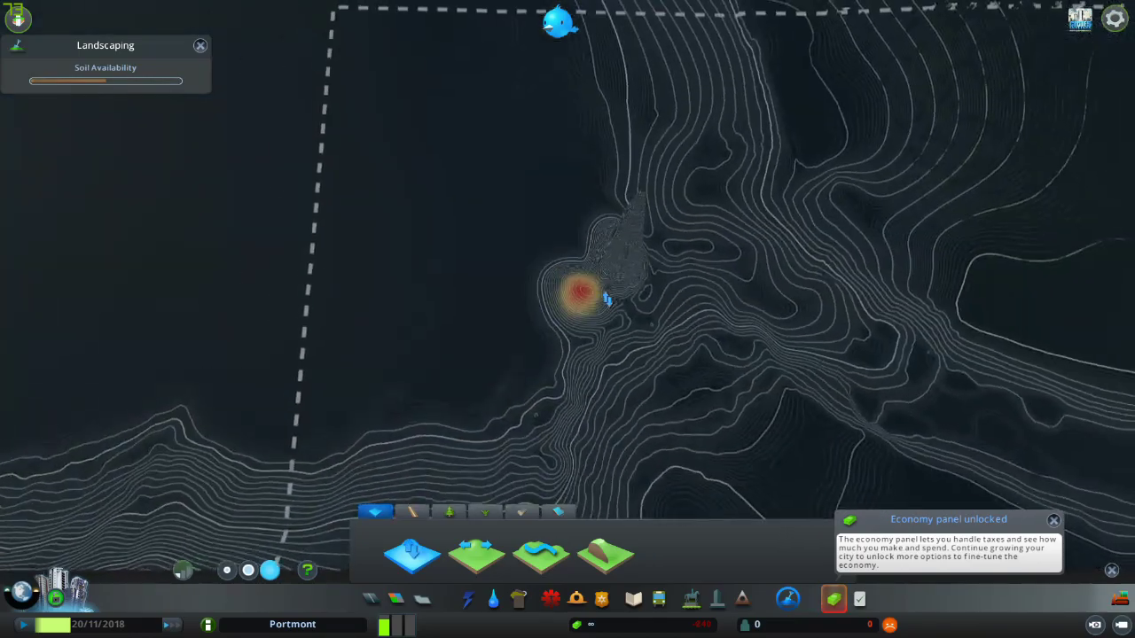
scroll(567, 319, down, 3)
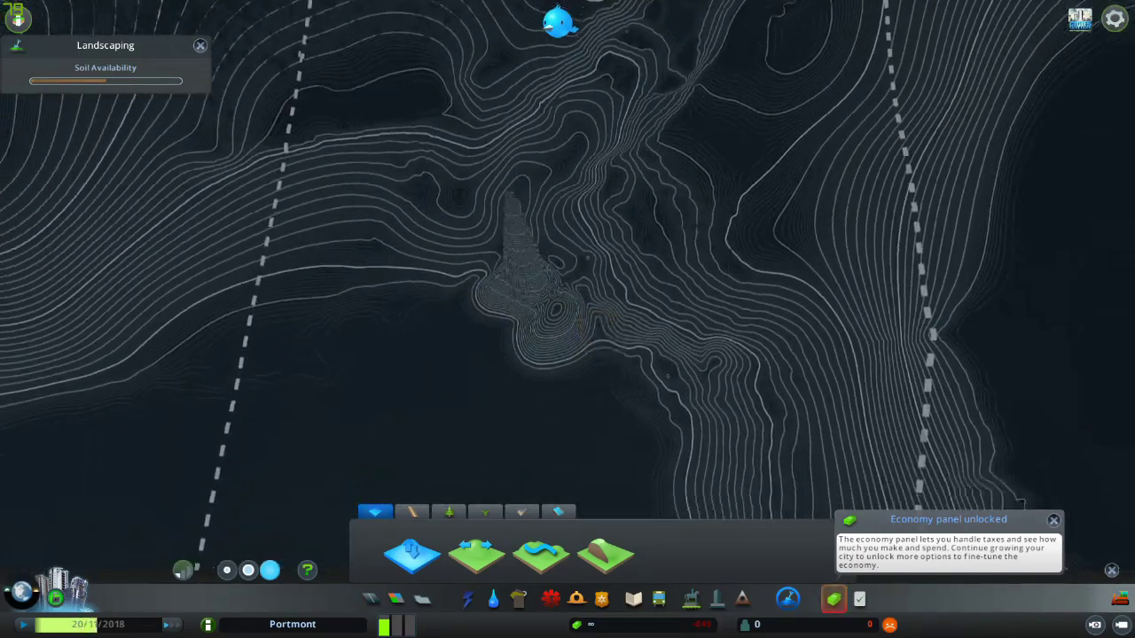
Step: Exit the Landscaping panel with Esc and circle the camera around the reshaped spire
middle_click(601, 366)
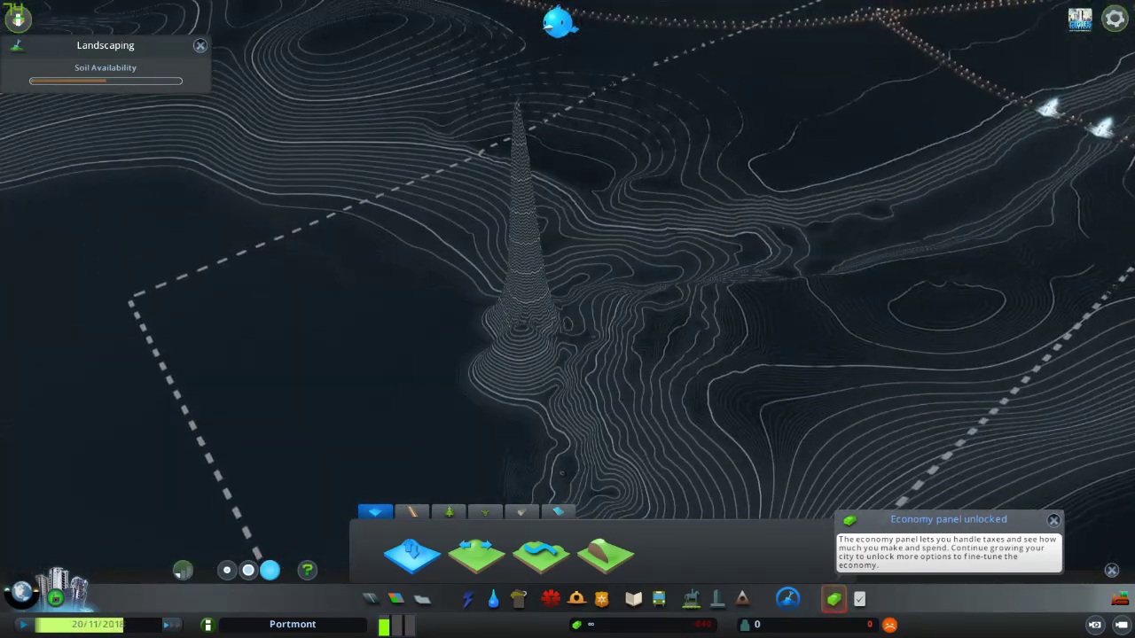
scroll(567, 320, up, 4)
drag(541, 399, 539, 432)
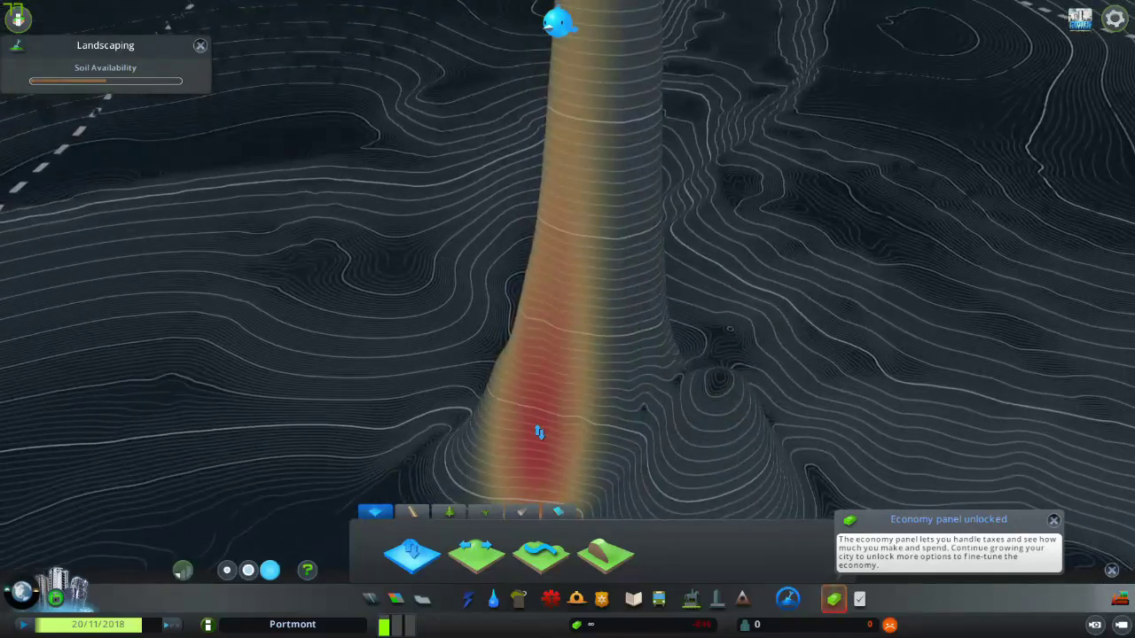
scroll(539, 431, down, 4)
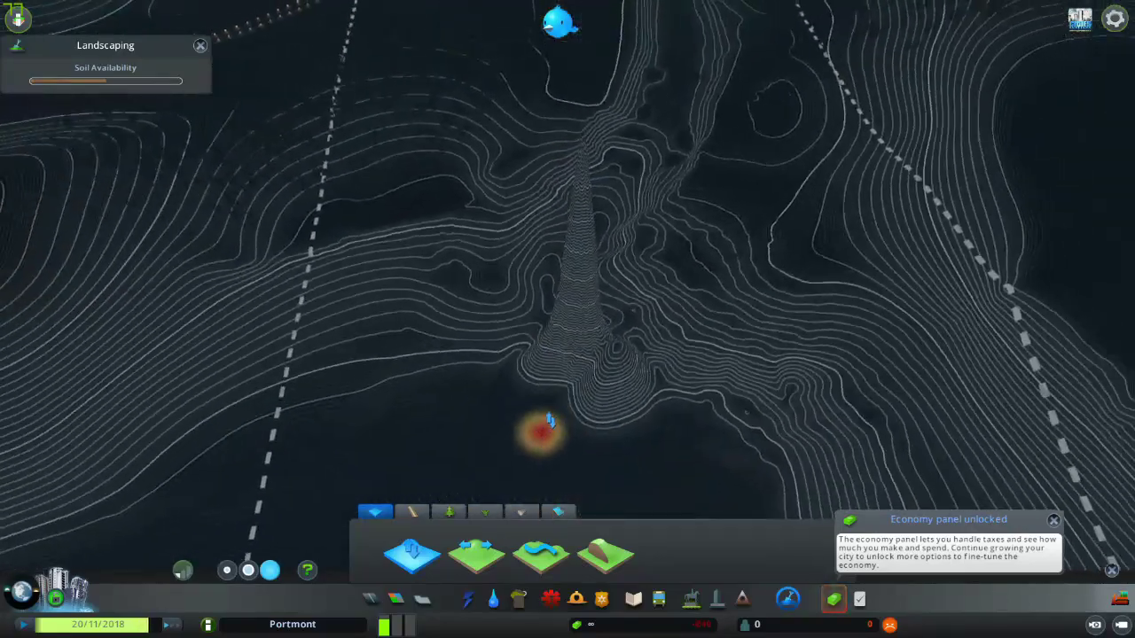
key(Escape)
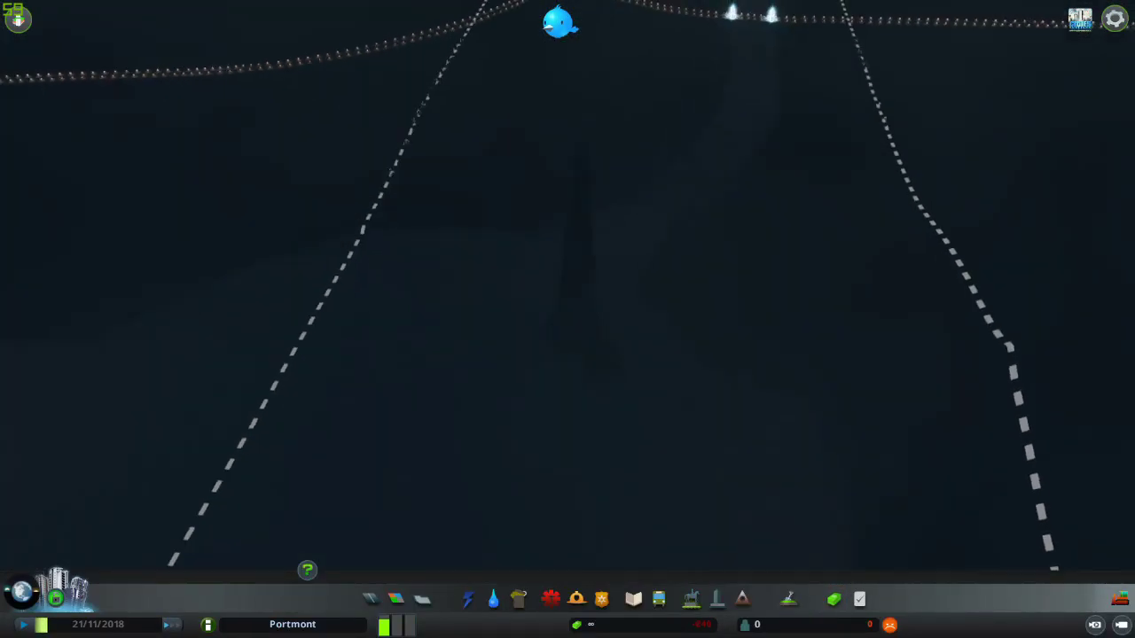
drag(701, 431, 456, 572)
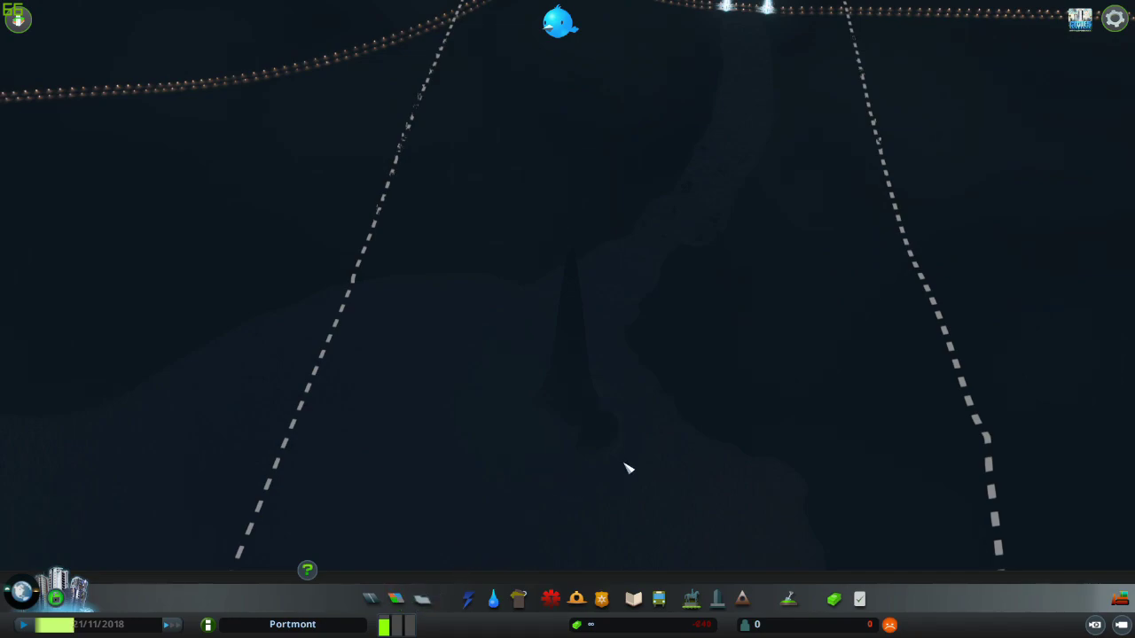
middle_click(628, 468)
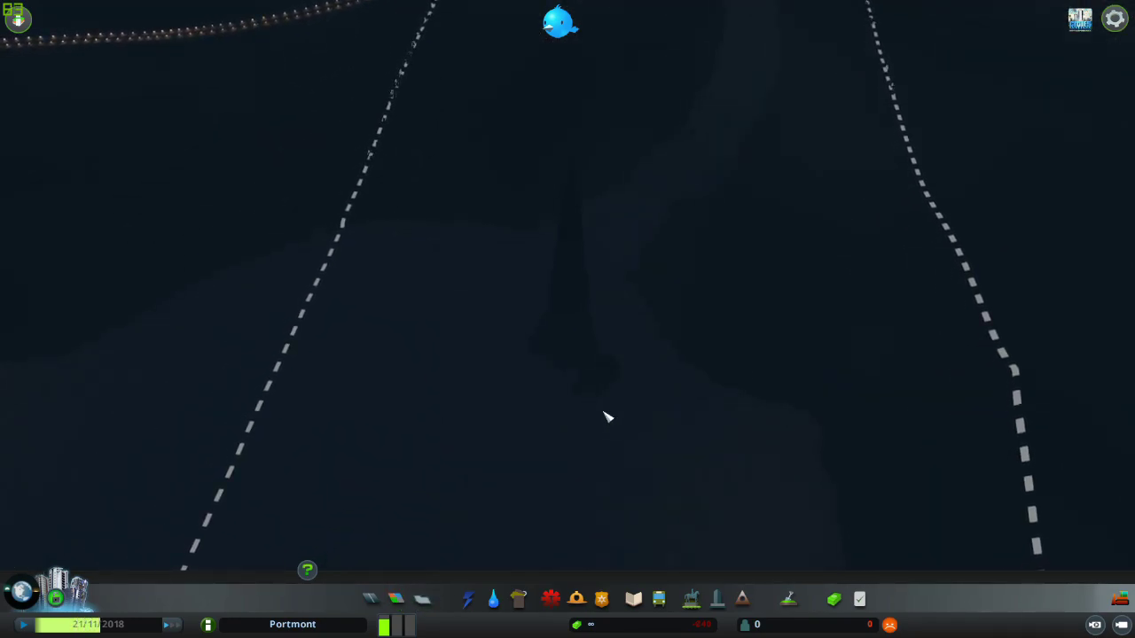
mouse_move(607, 417)
mouse_down()
mouse_move(594, 470)
mouse_move(564, 304)
mouse_up()
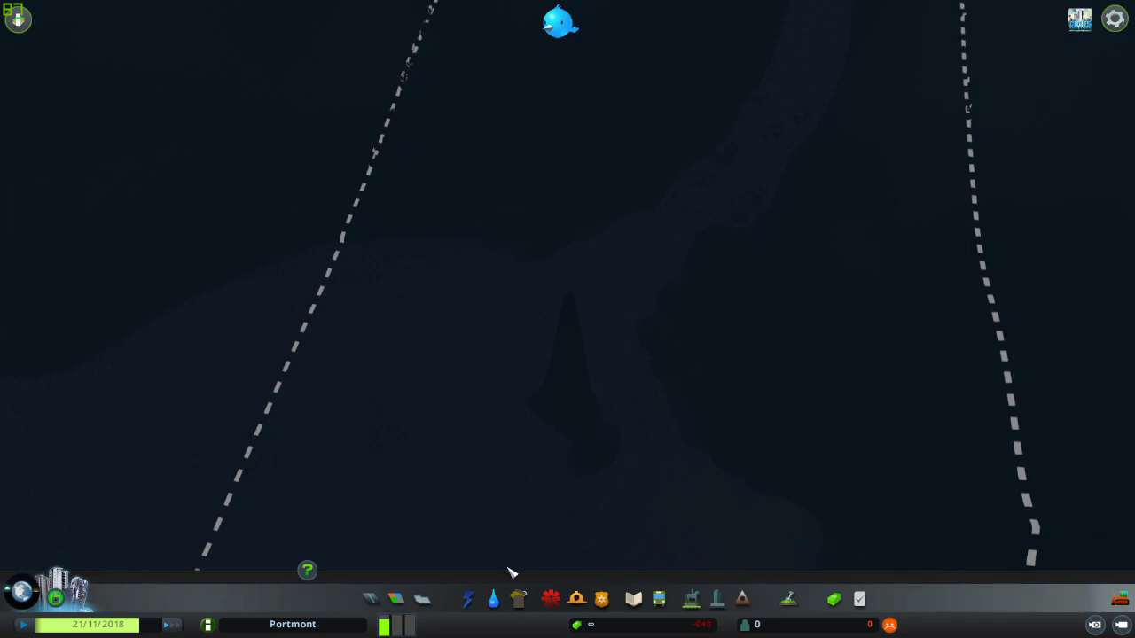
key(a)
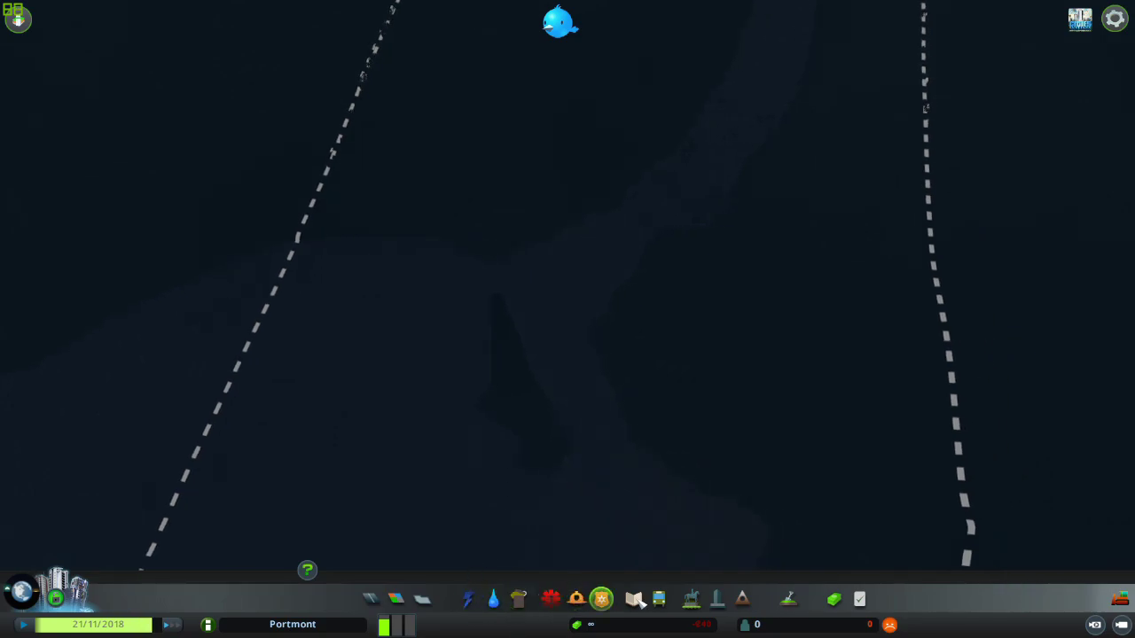
Step: Reopen the terrain tools and raise rounded mounds along the spire's southern foot
click(788, 600)
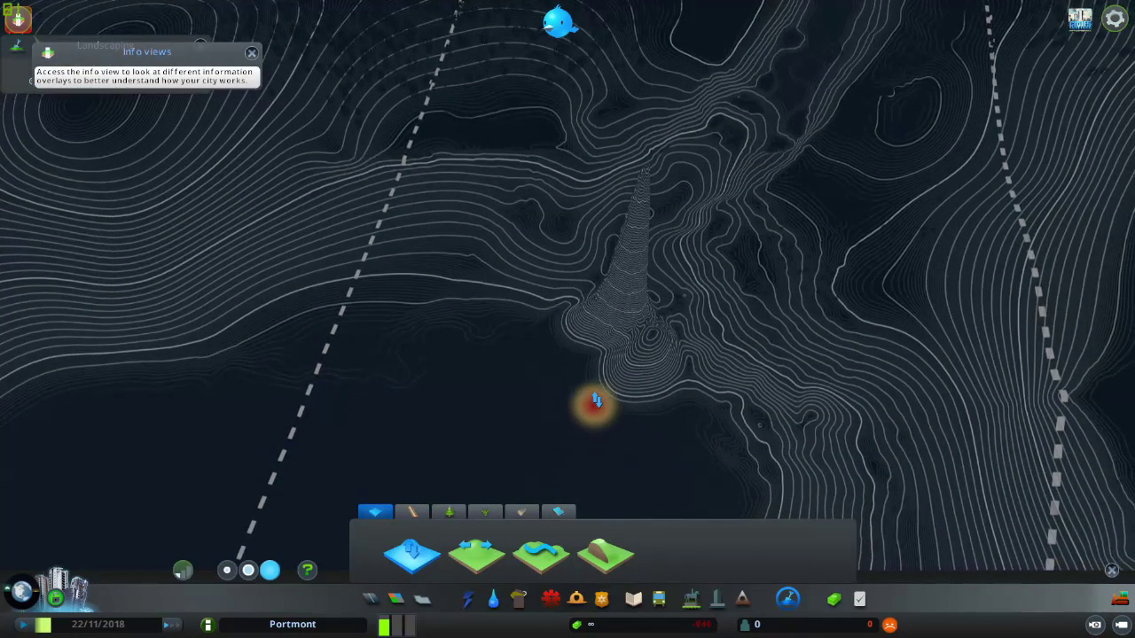
drag(593, 329, 601, 399)
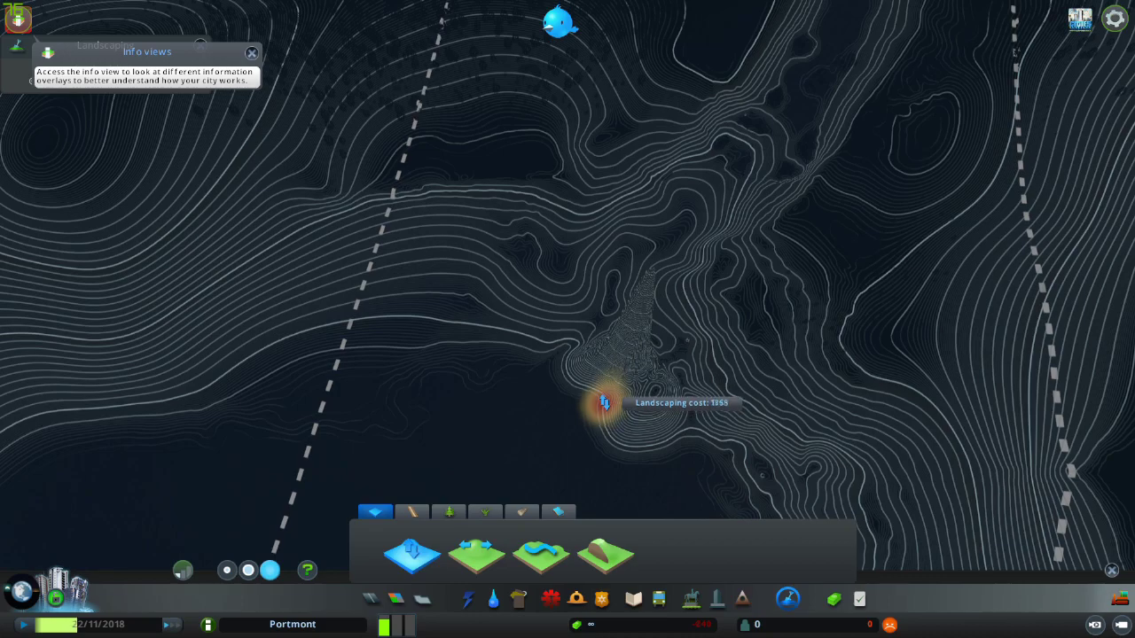
drag(596, 403, 581, 405)
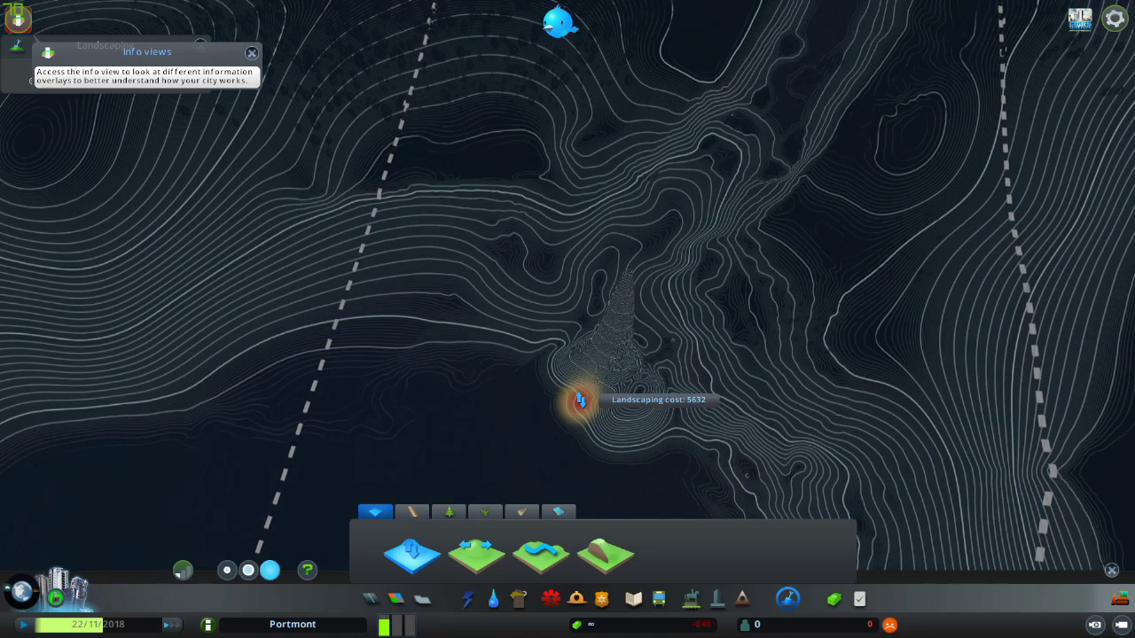
key(d)
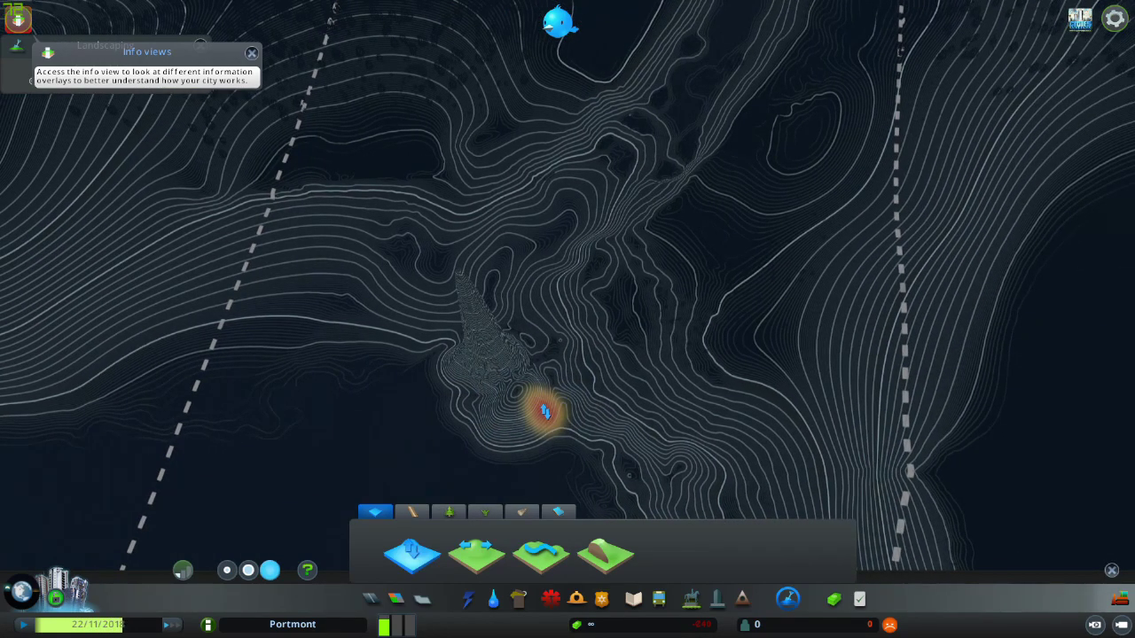
key(d)
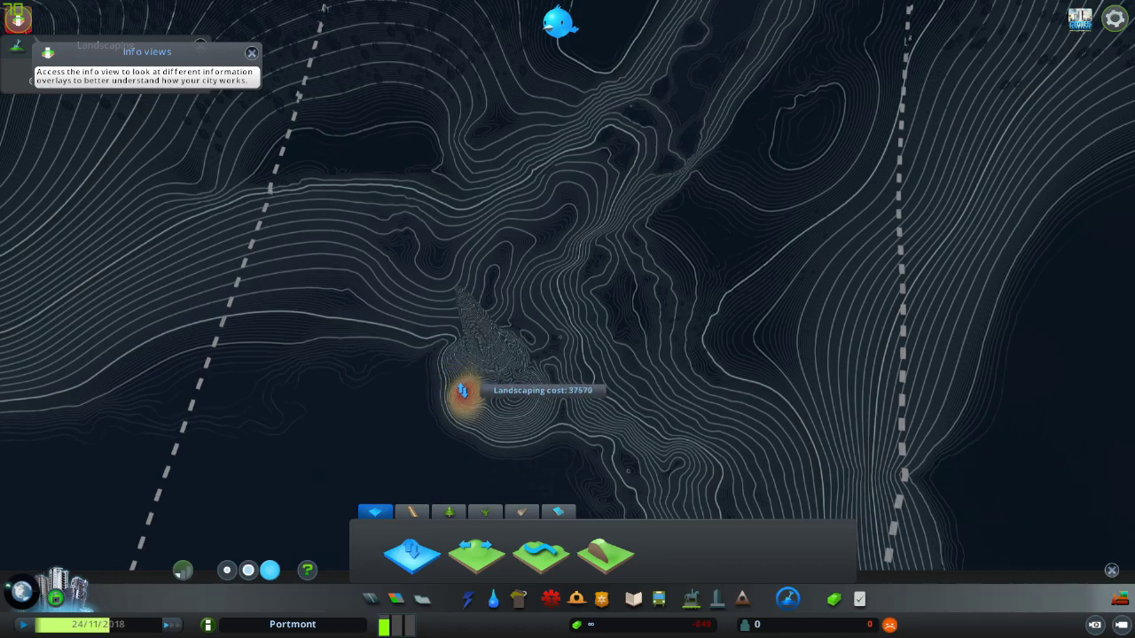
scroll(465, 391, up, 5)
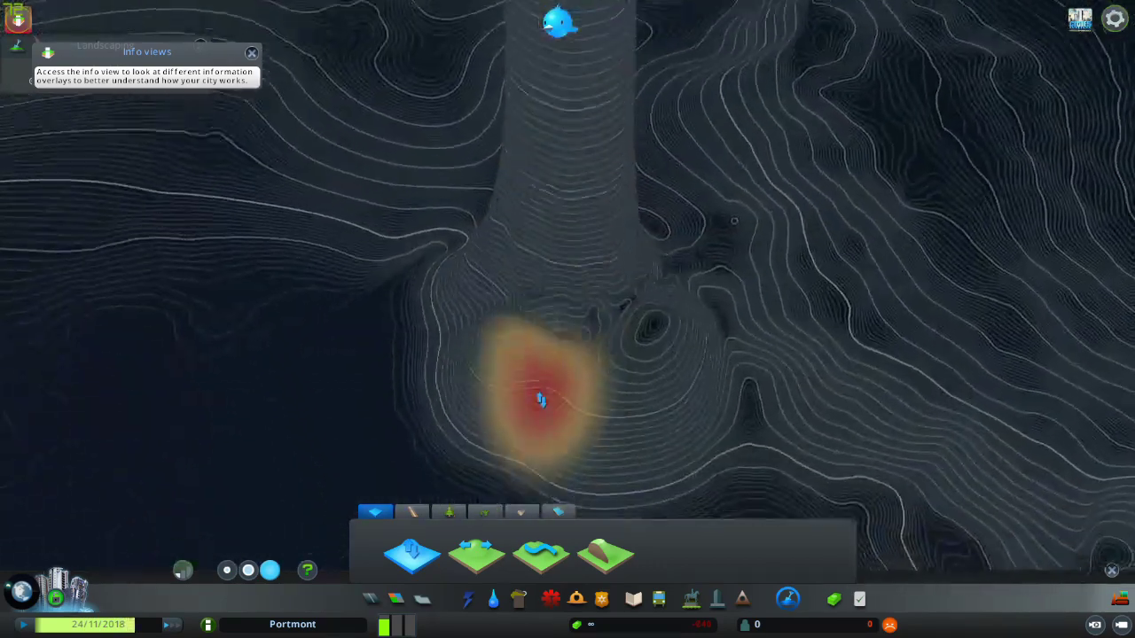
scroll(532, 329, down, 3)
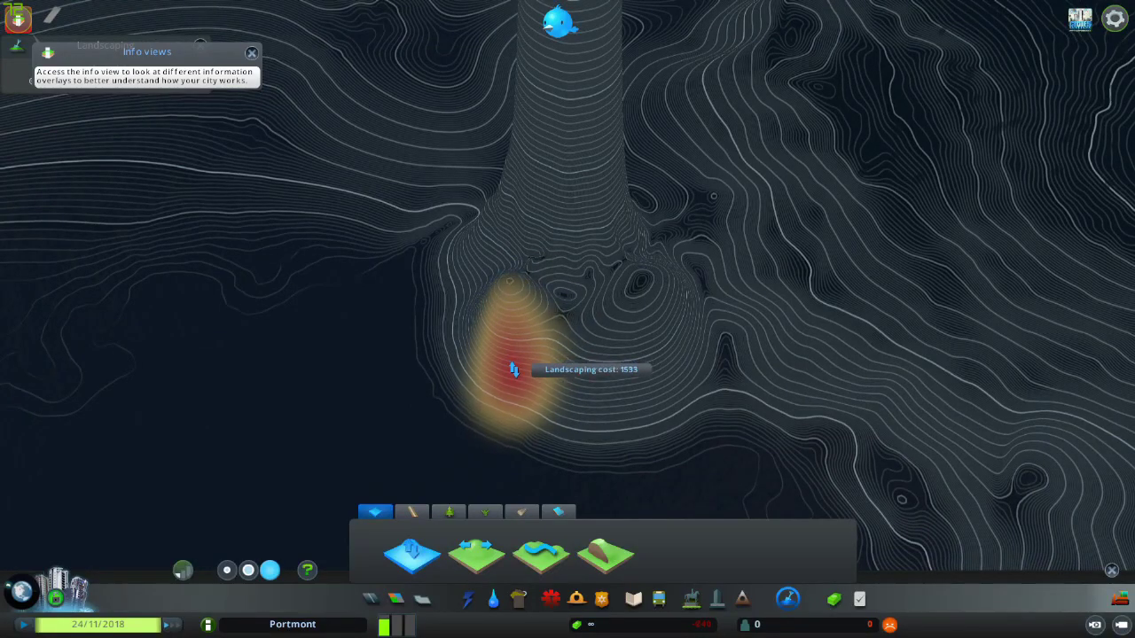
mouse_move(505, 374)
mouse_down()
mouse_move(542, 360)
mouse_move(467, 317)
mouse_up()
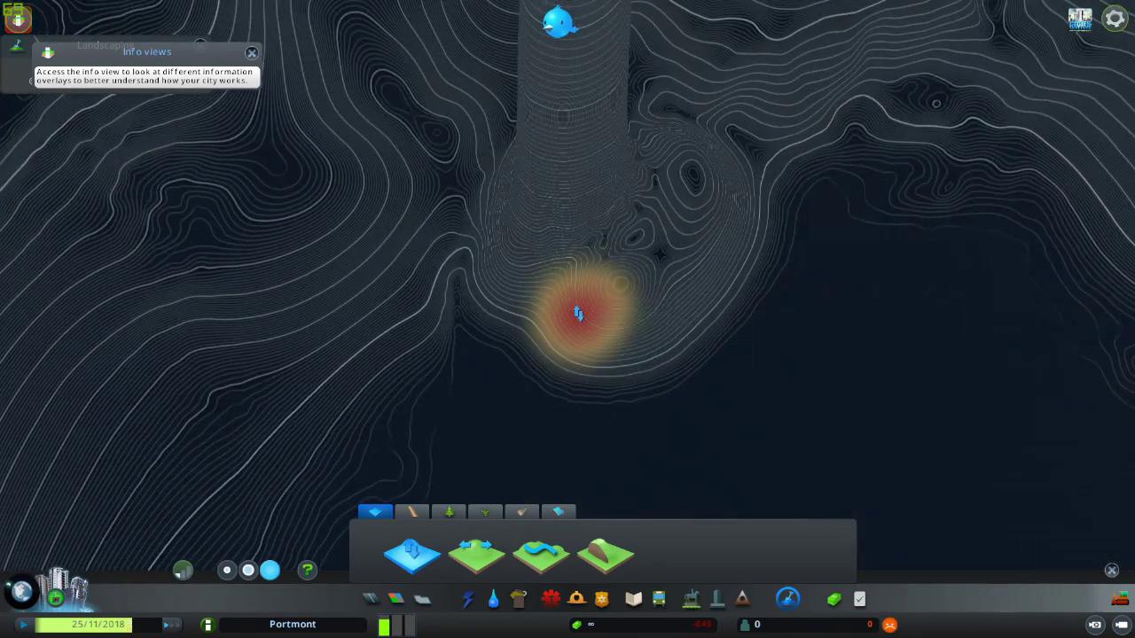
drag(577, 314, 564, 311)
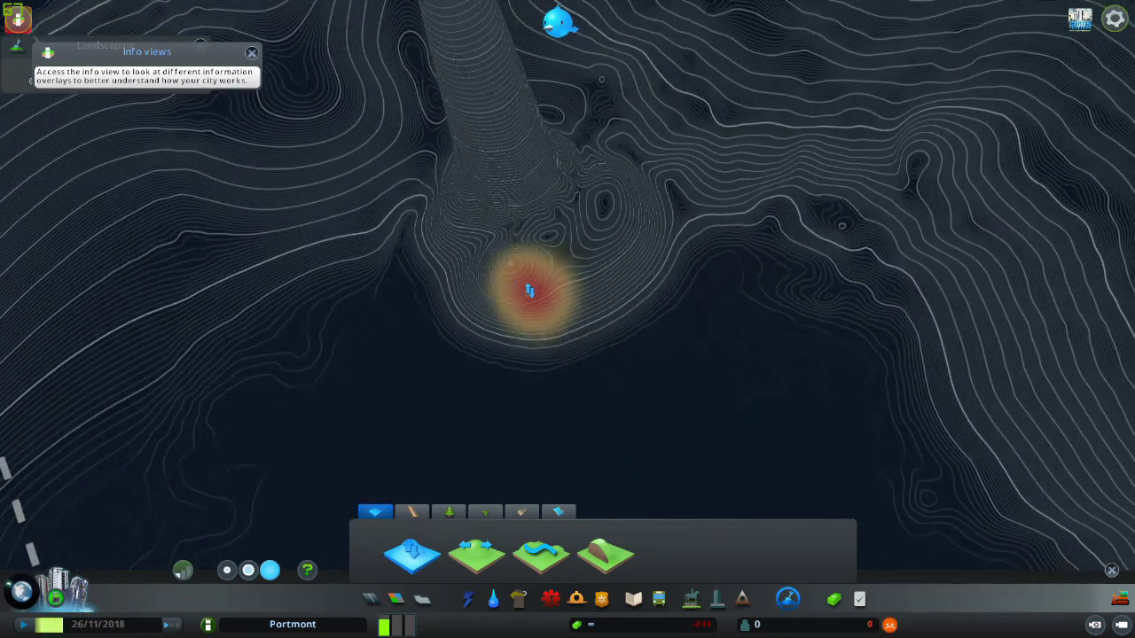
drag(531, 284, 532, 283)
Step: Browse the Paths, Trees and Rocks tabs, then select a tree from Trees
click(412, 512)
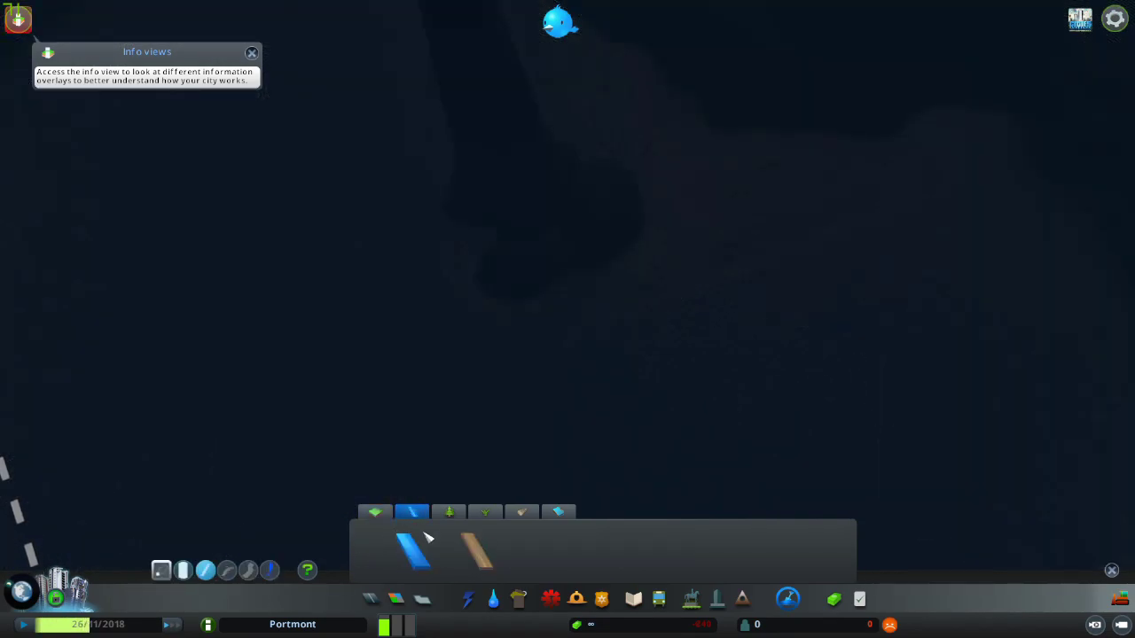
click(449, 513)
click(521, 513)
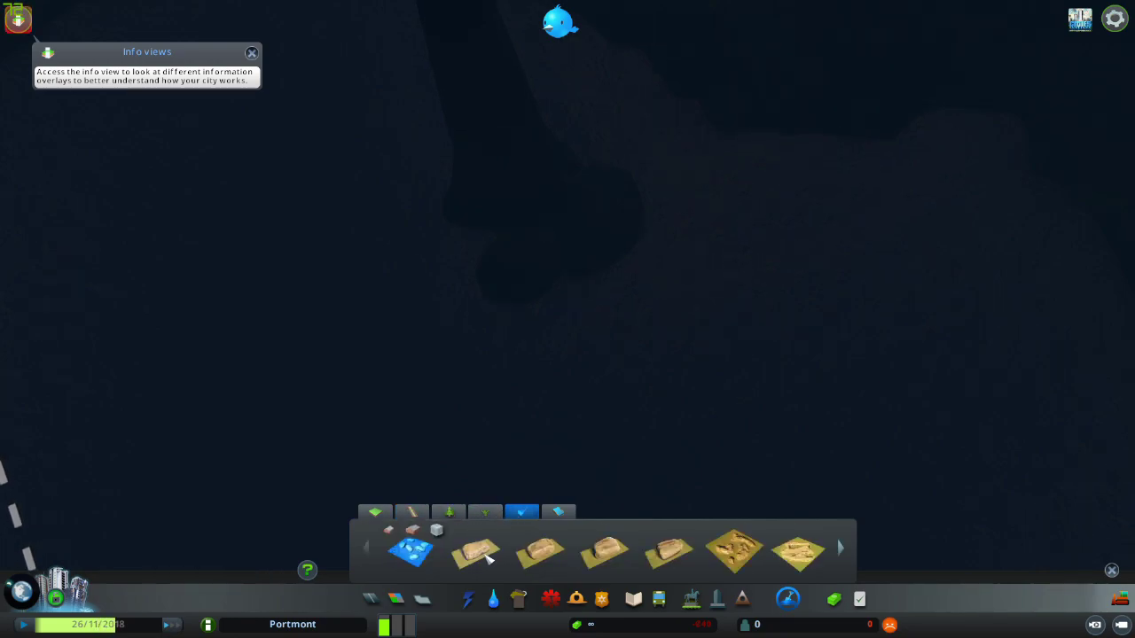
click(449, 512)
click(734, 550)
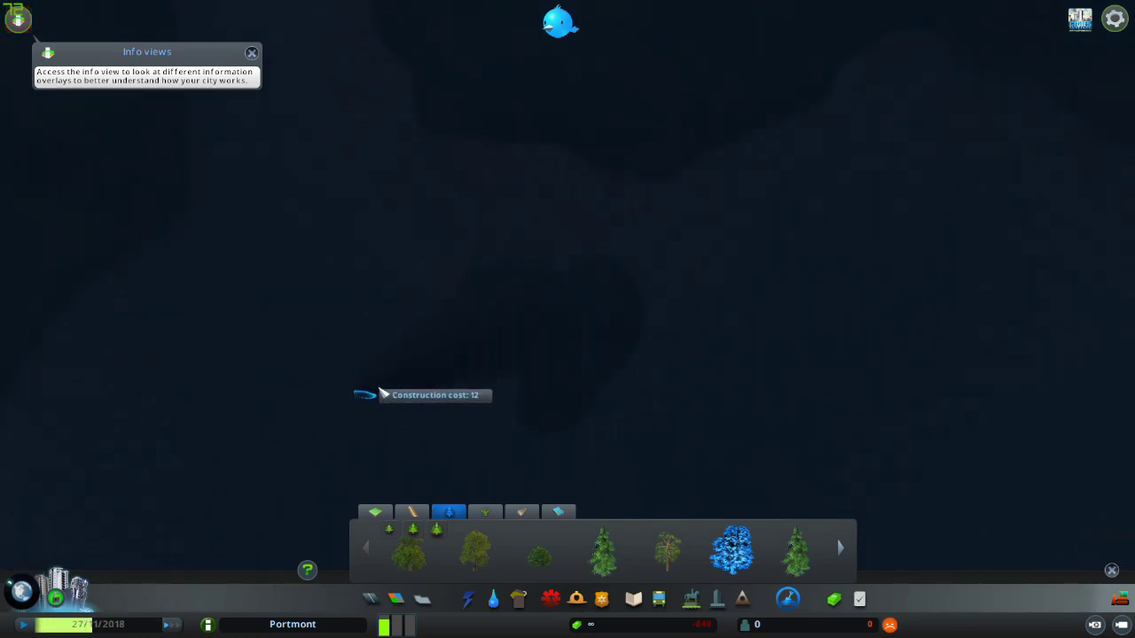
Step: Pan across the map, then leave the tree choices for terrain shaping
key(w)
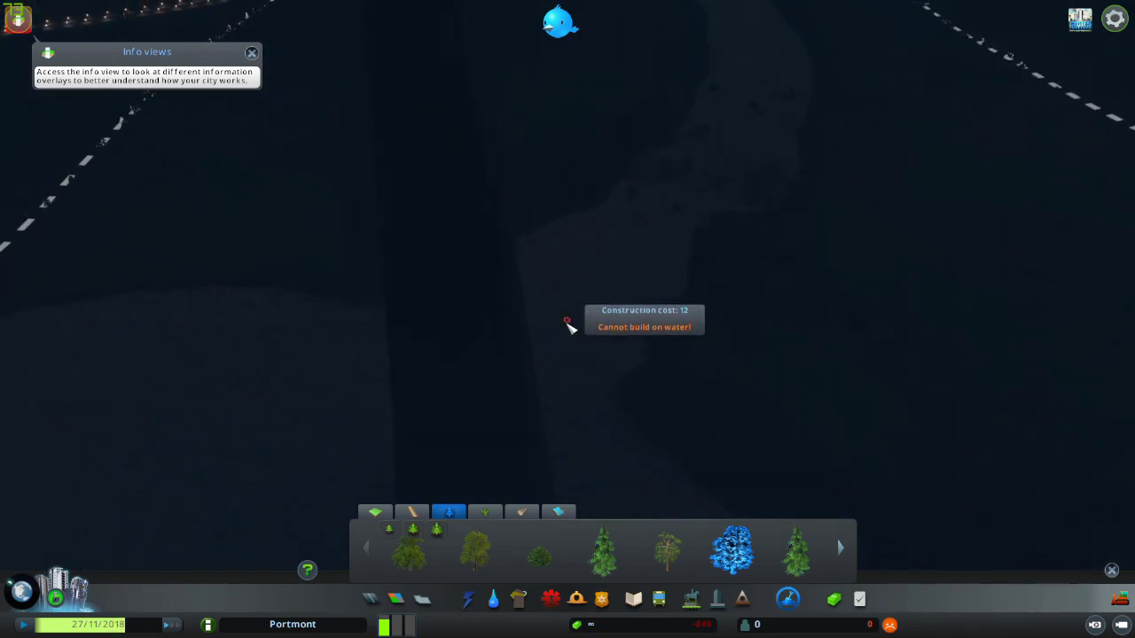
key(w)
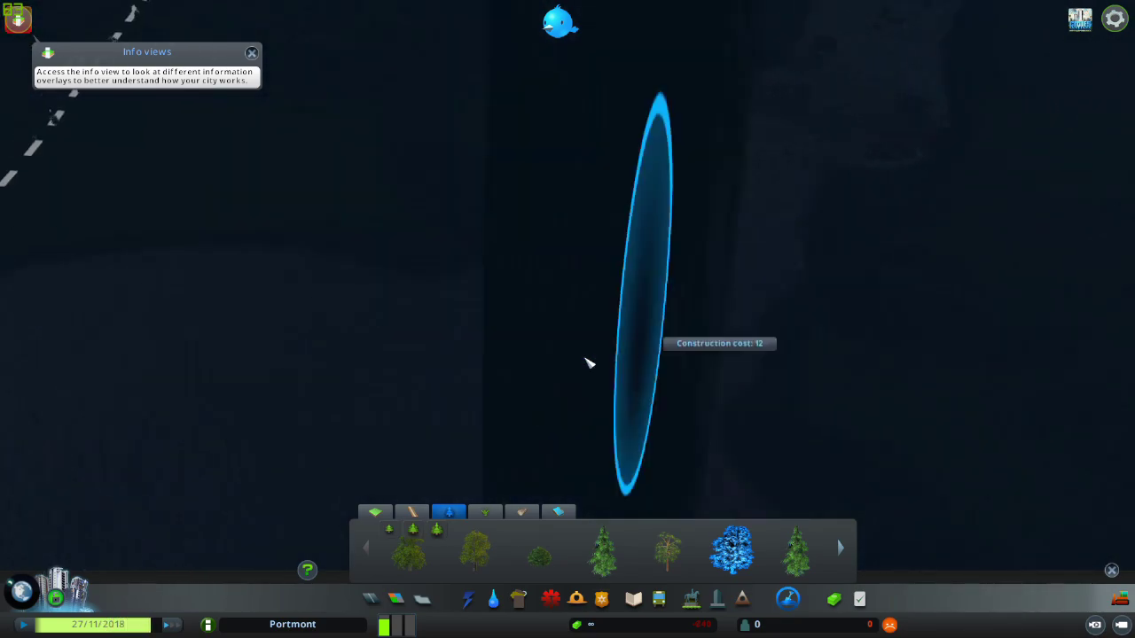
key(w)
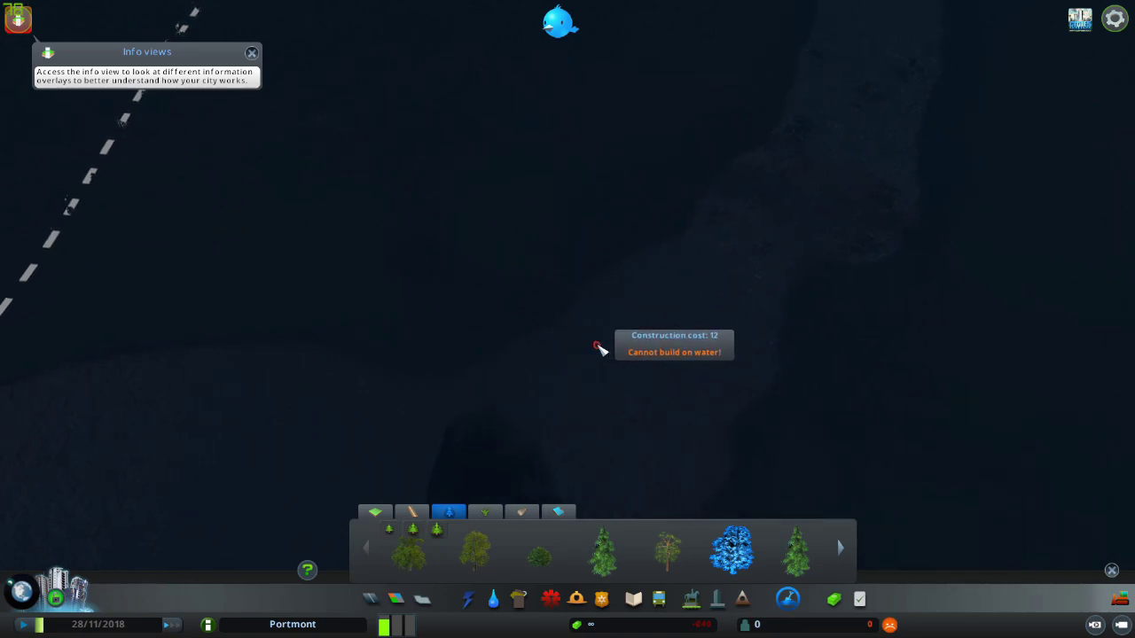
key(w)
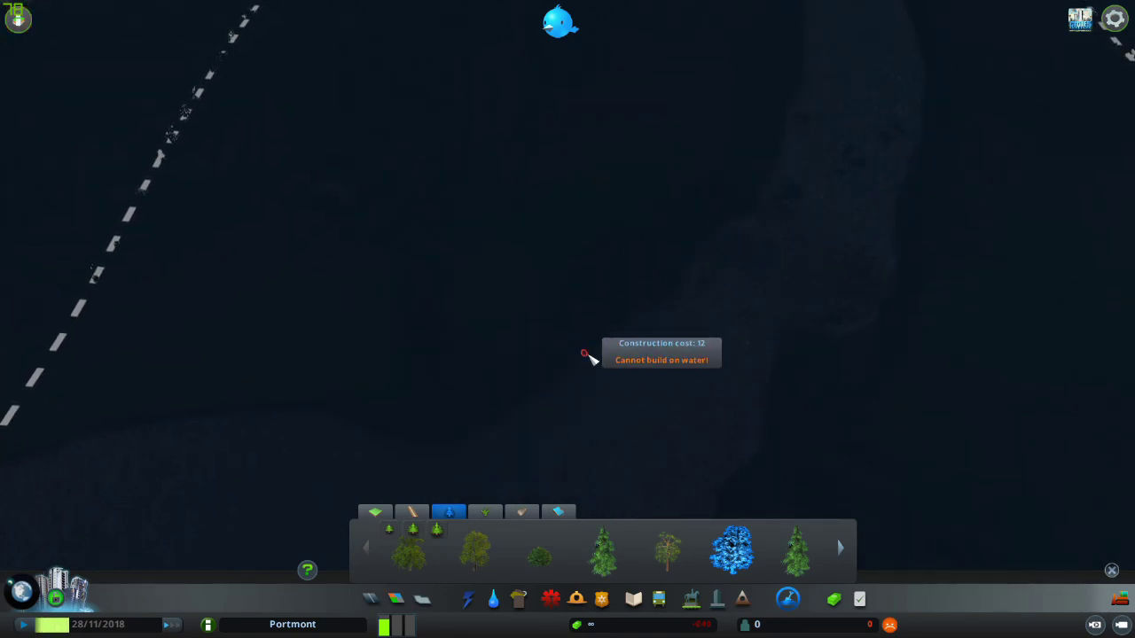
scroll(595, 359, down, 3)
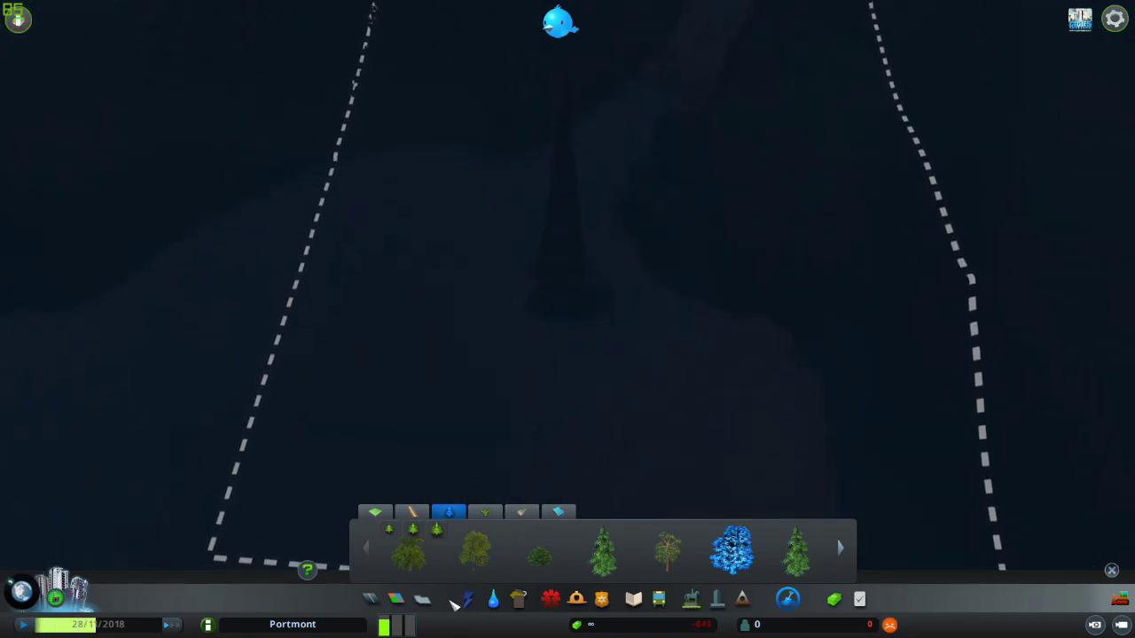
click(787, 601)
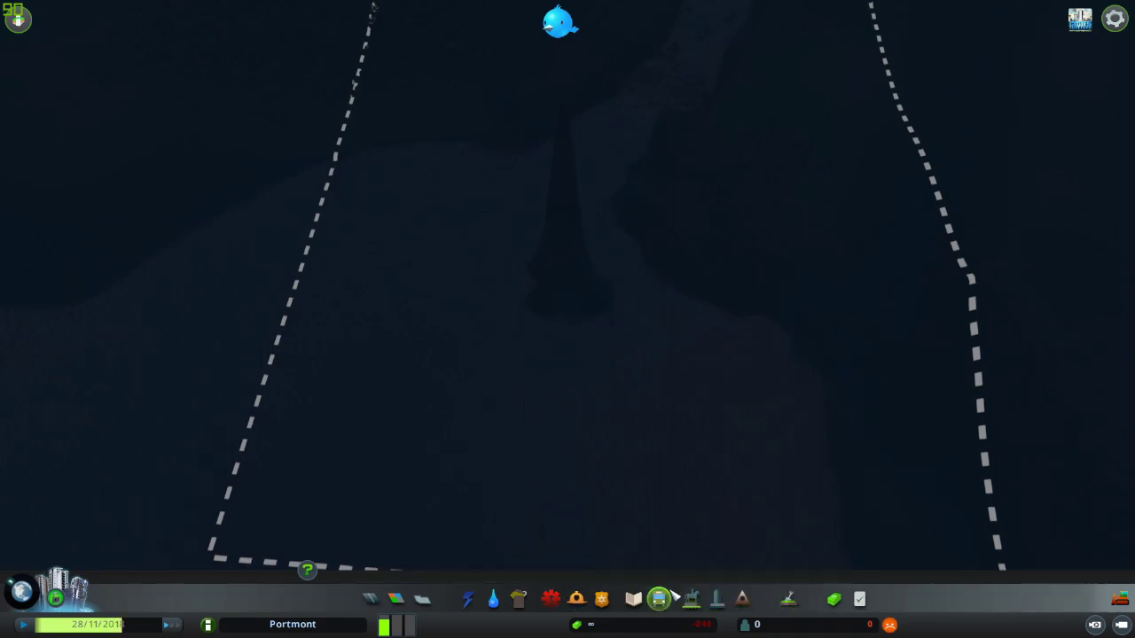
click(787, 601)
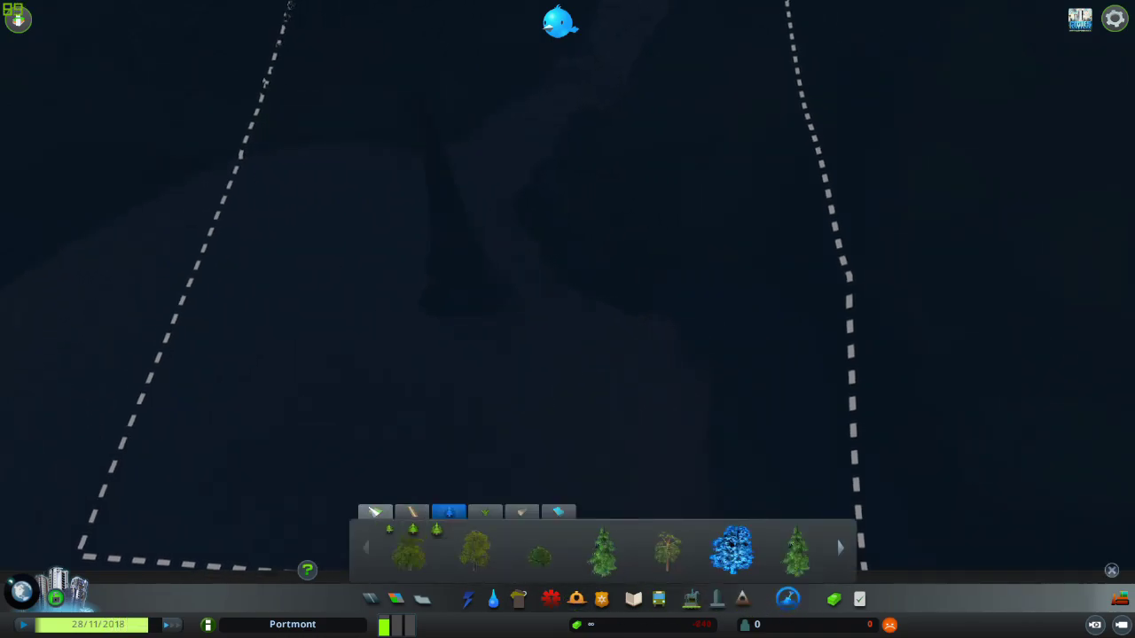
click(373, 512)
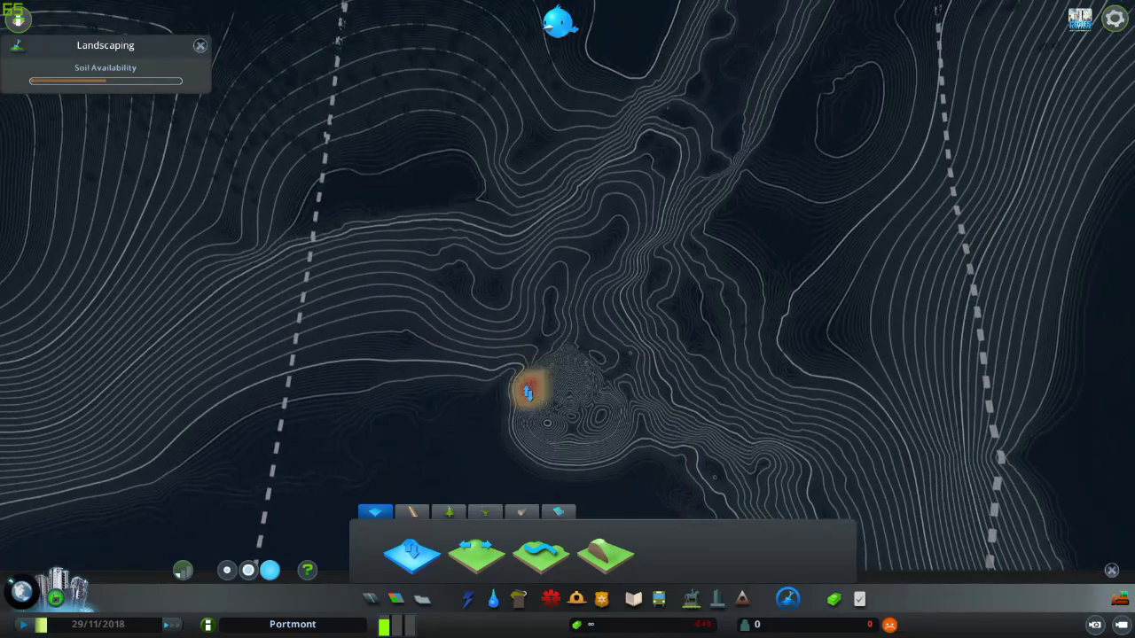
Step: Raise more ground over the spire's southern base to fill out the mound
drag(528, 392, 541, 365)
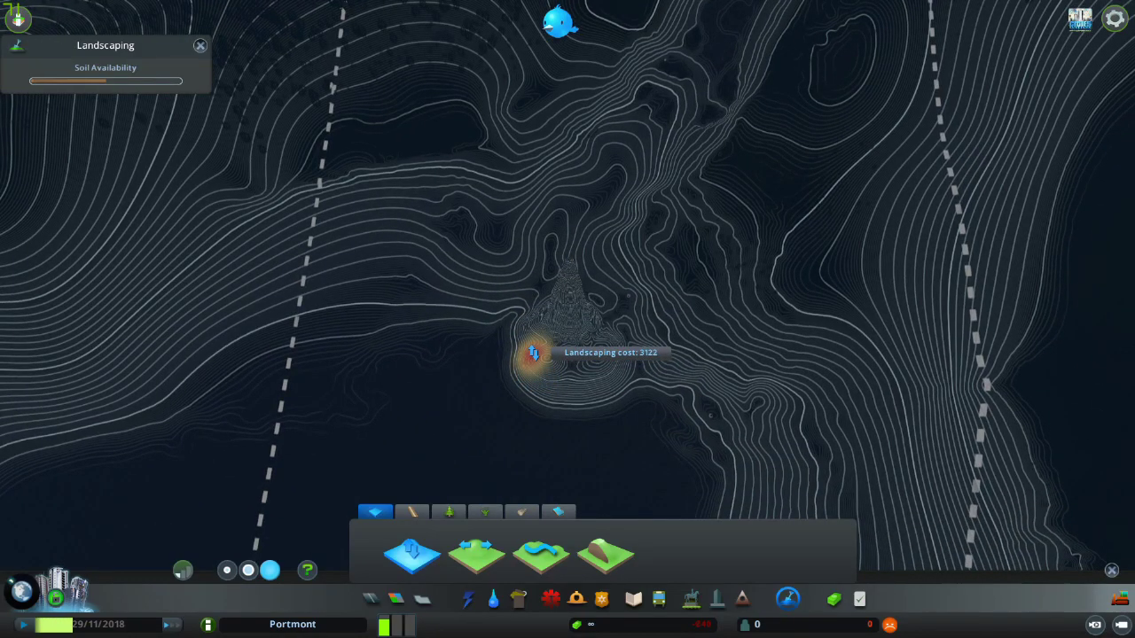
drag(536, 353, 555, 383)
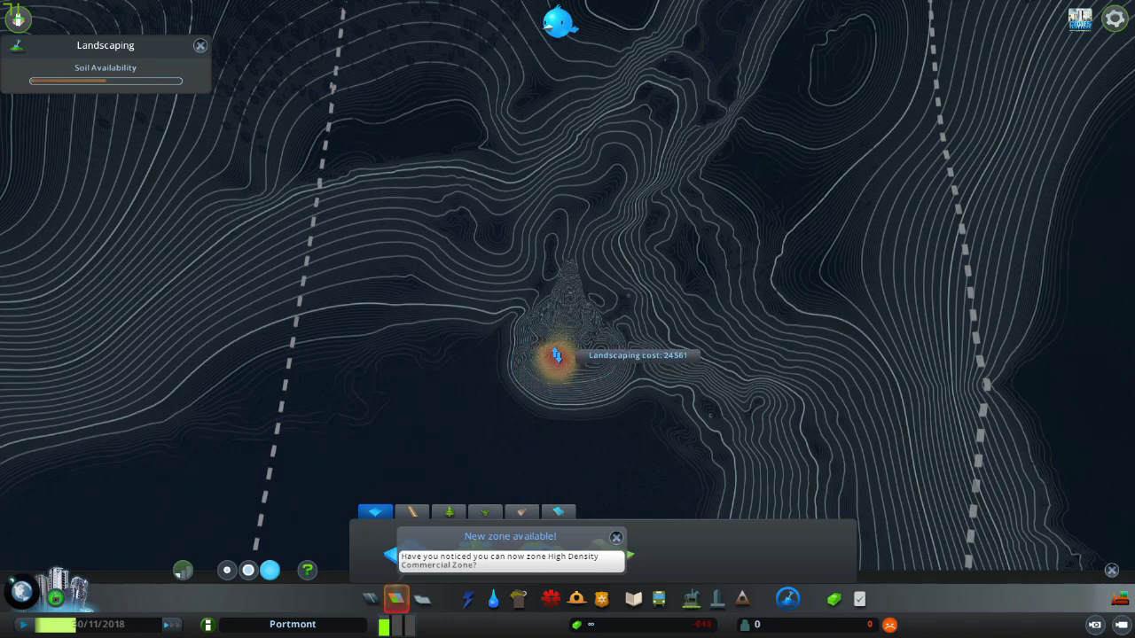
scroll(555, 355, up, 5)
scroll(604, 334, up, 2)
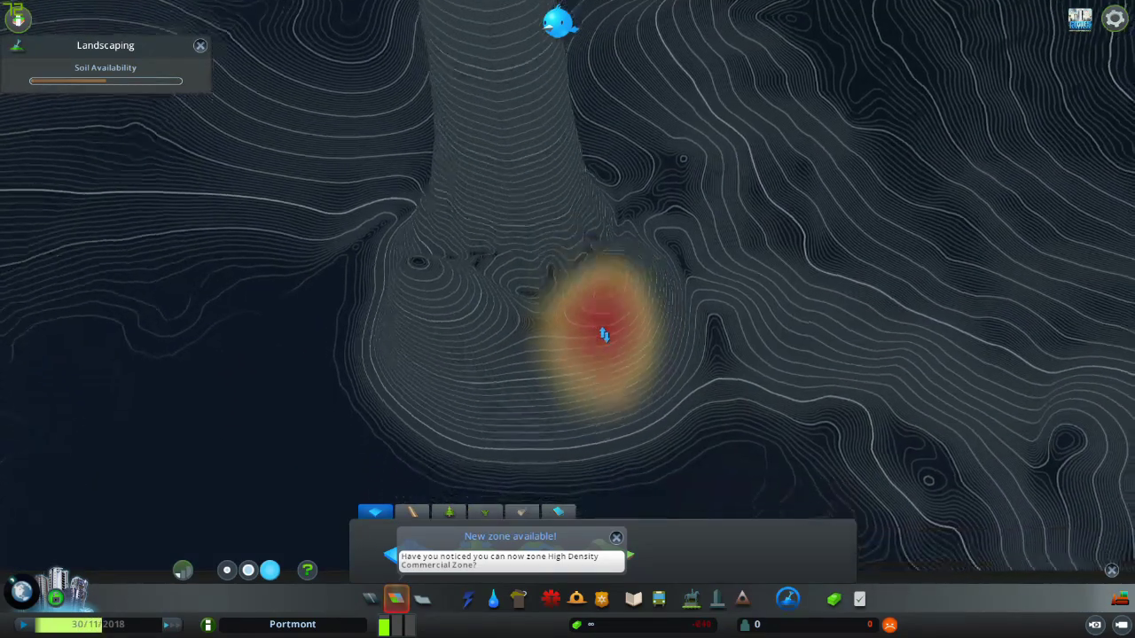
scroll(604, 334, down, 4)
key(Escape)
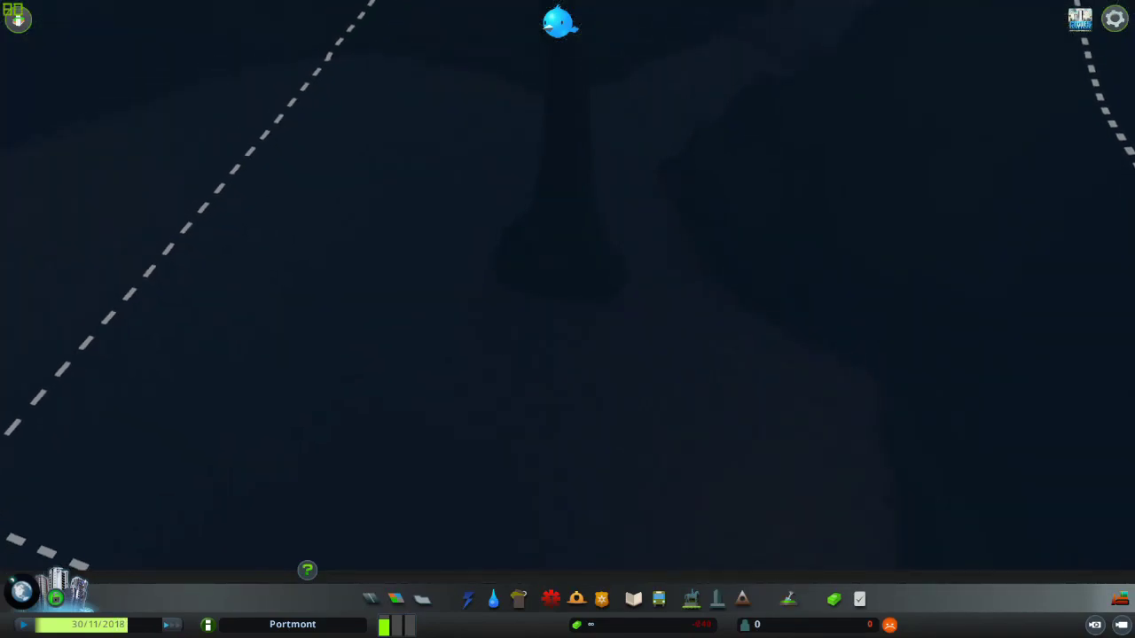
scroll(603, 399, up, 3)
scroll(629, 382, up, 3)
scroll(630, 381, up, 2)
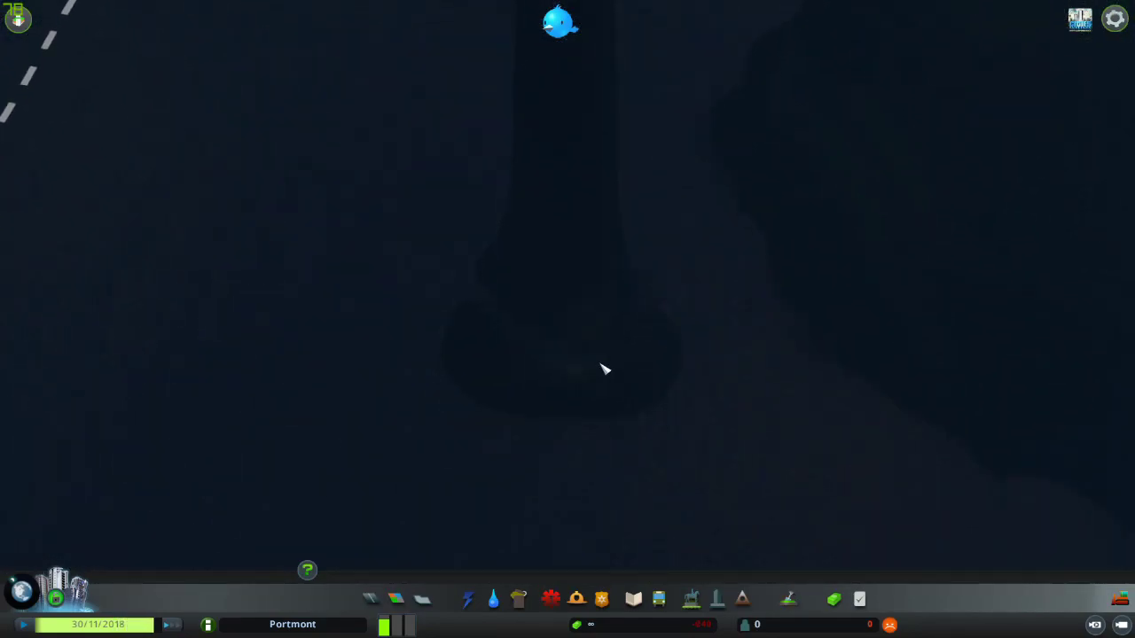
scroll(604, 369, down, 5)
scroll(567, 319, up, 3)
scroll(550, 293, up, 3)
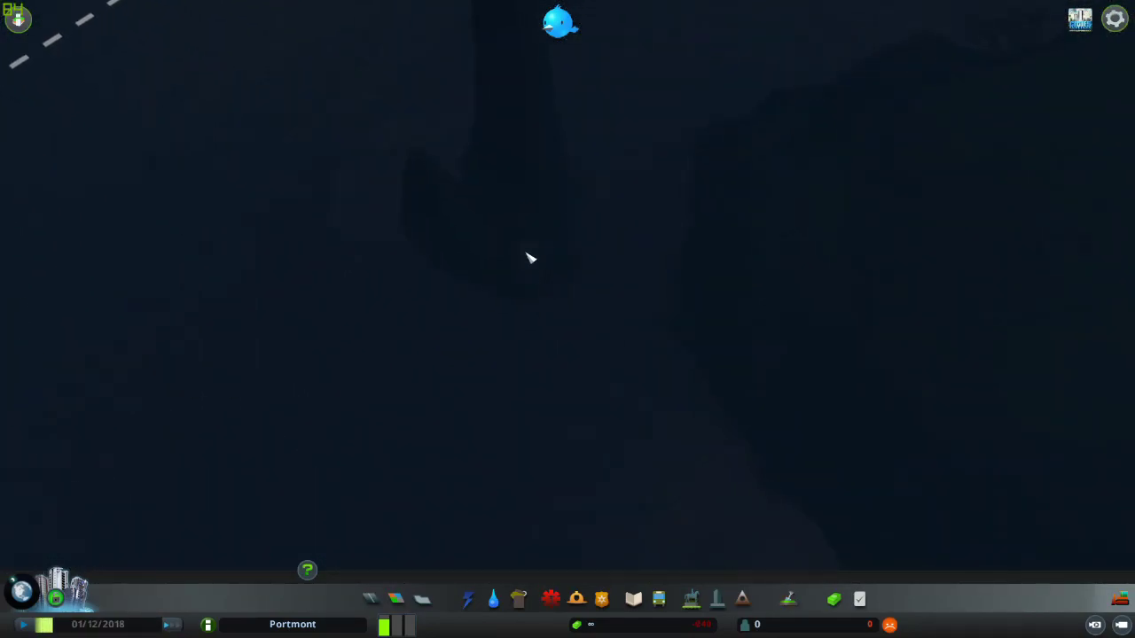
click(789, 600)
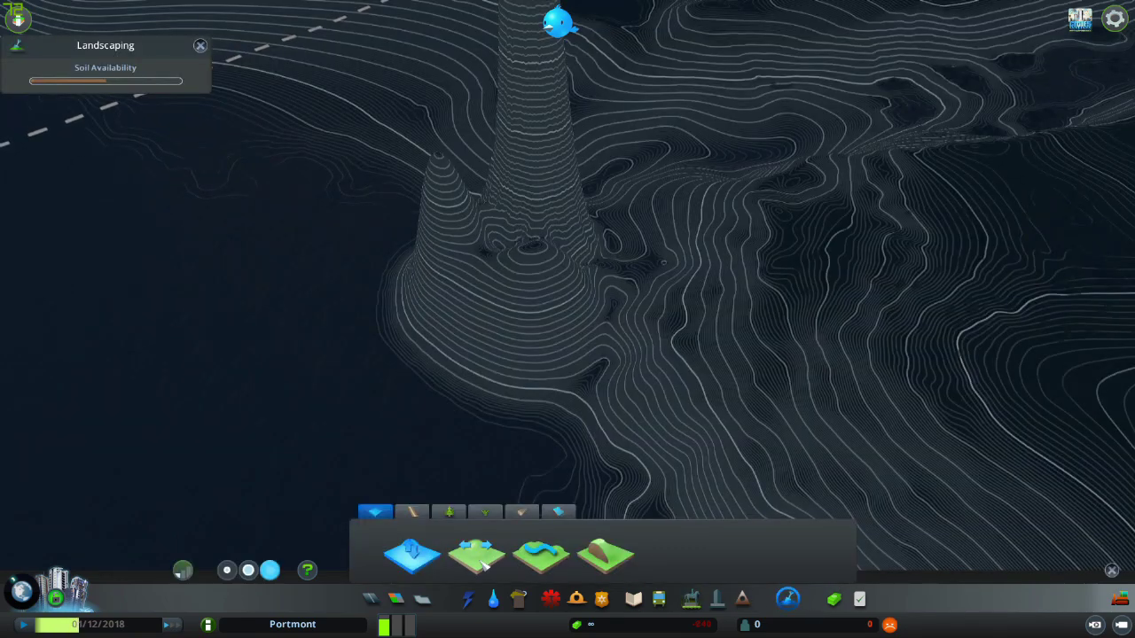
Step: Lower the ground on the two mounds at the spire's base, orbiting to inspect them
right_click(588, 286)
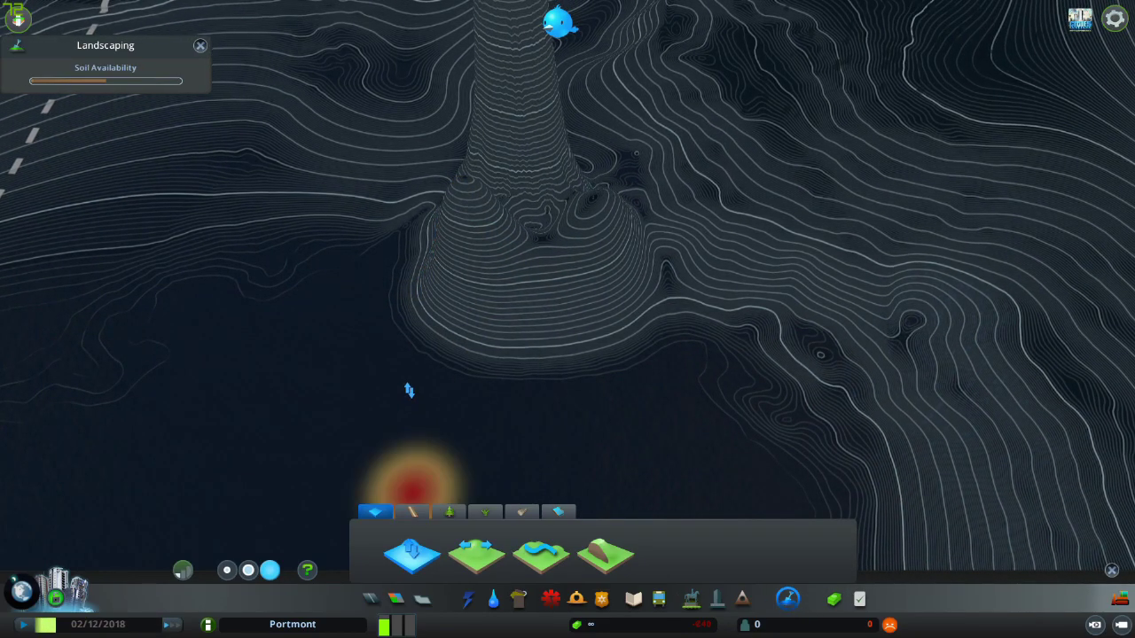
right_click(465, 211)
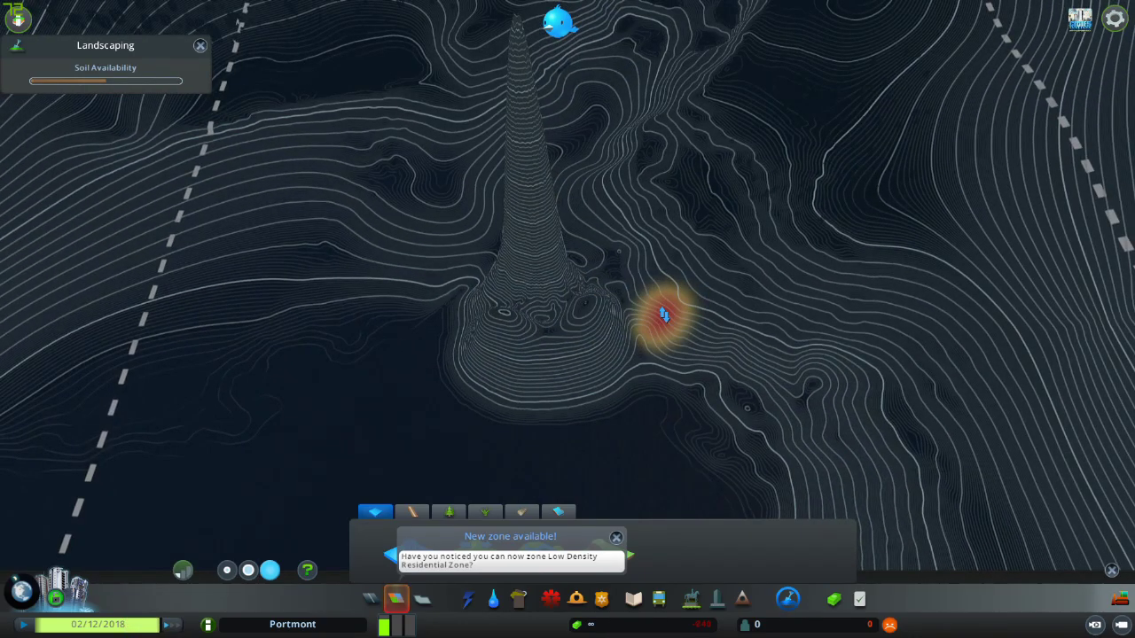
key(q)
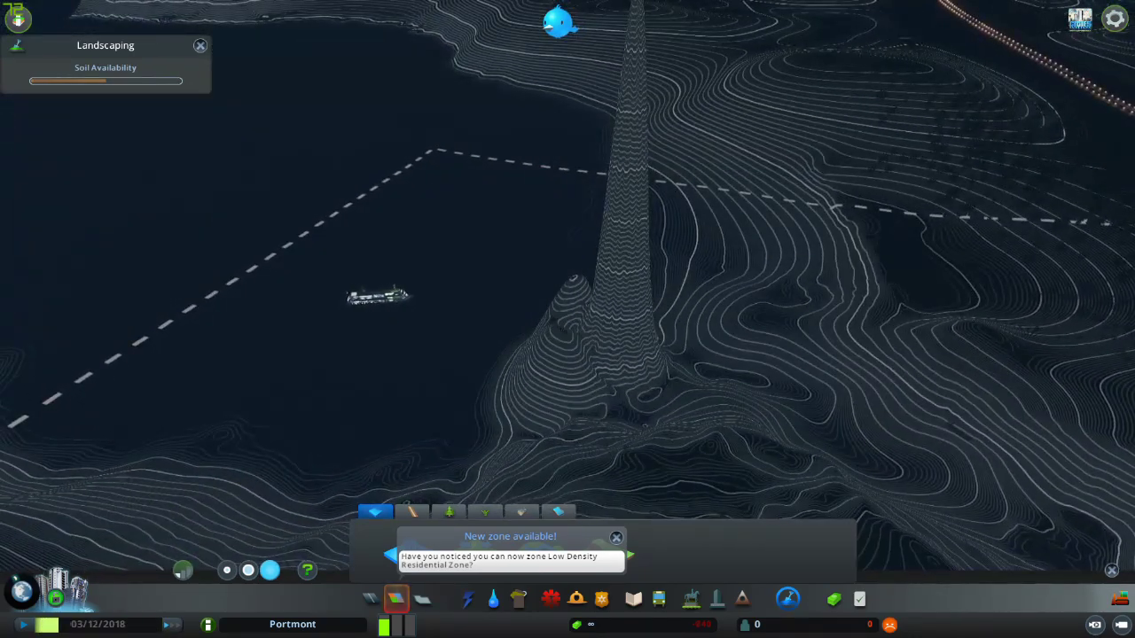
key(q)
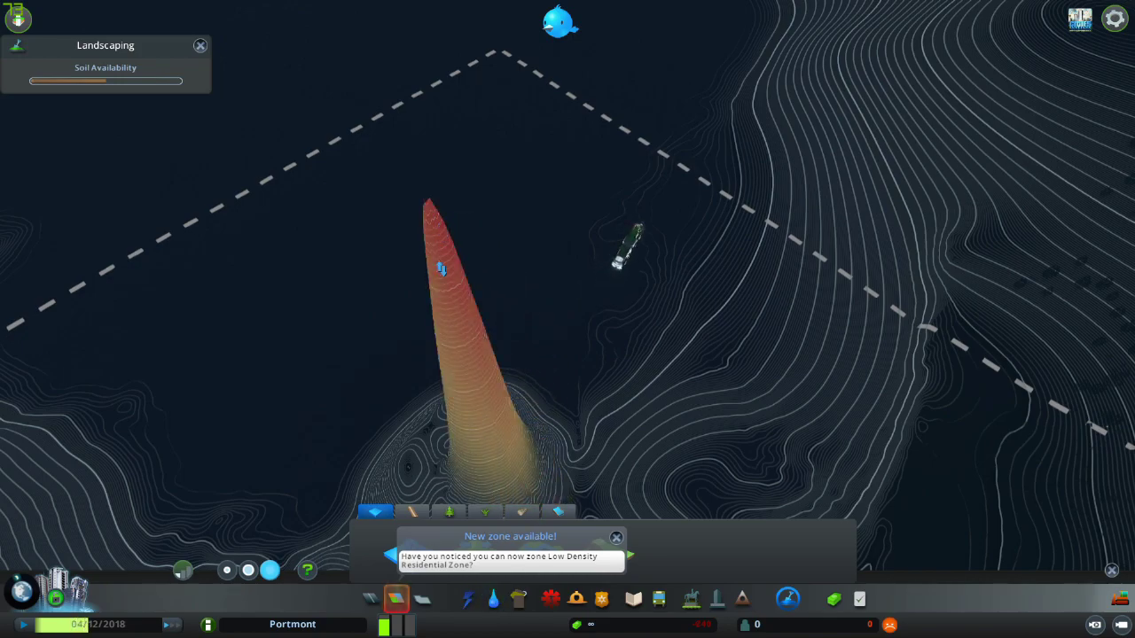
Step: Raise the spire's pointed tip further and dismiss the new-zone notification
click(396, 599)
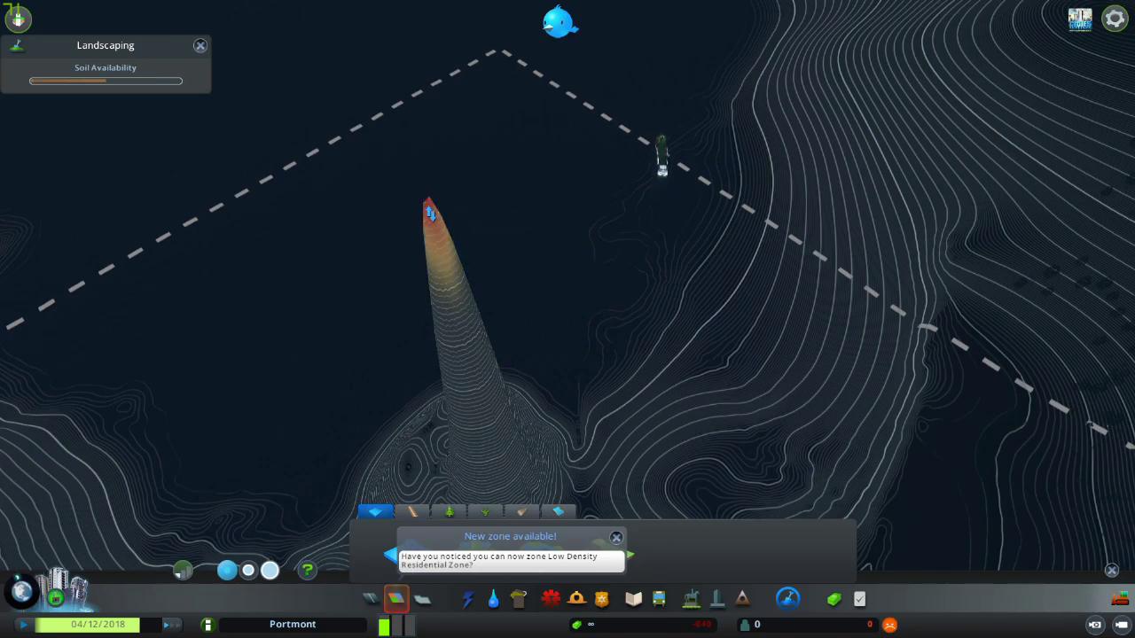
drag(431, 211, 442, 224)
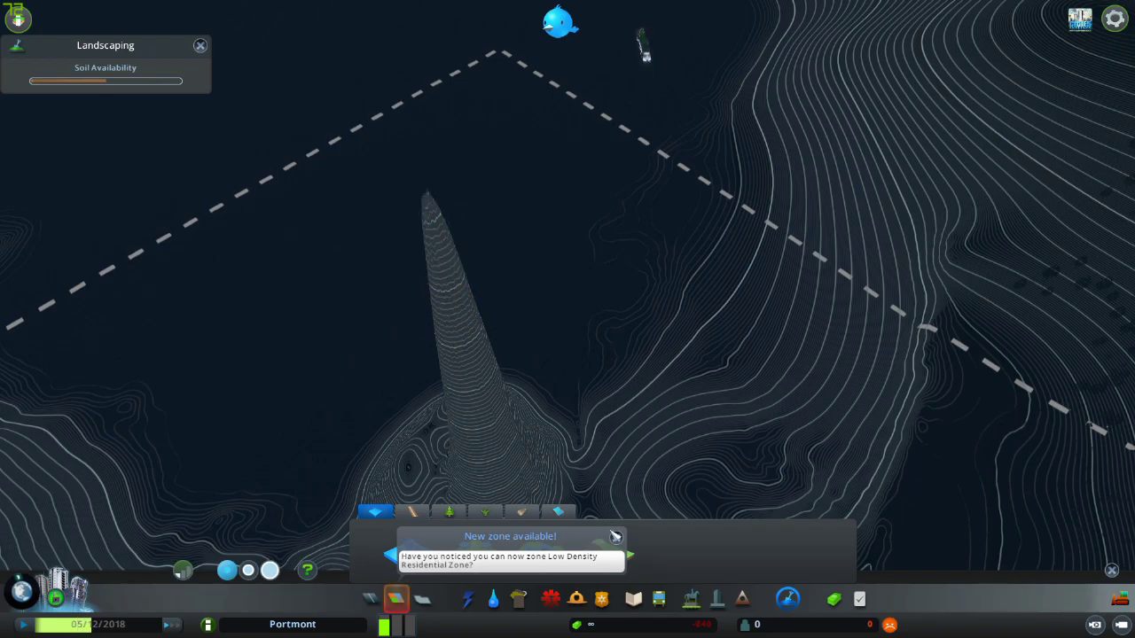
click(615, 536)
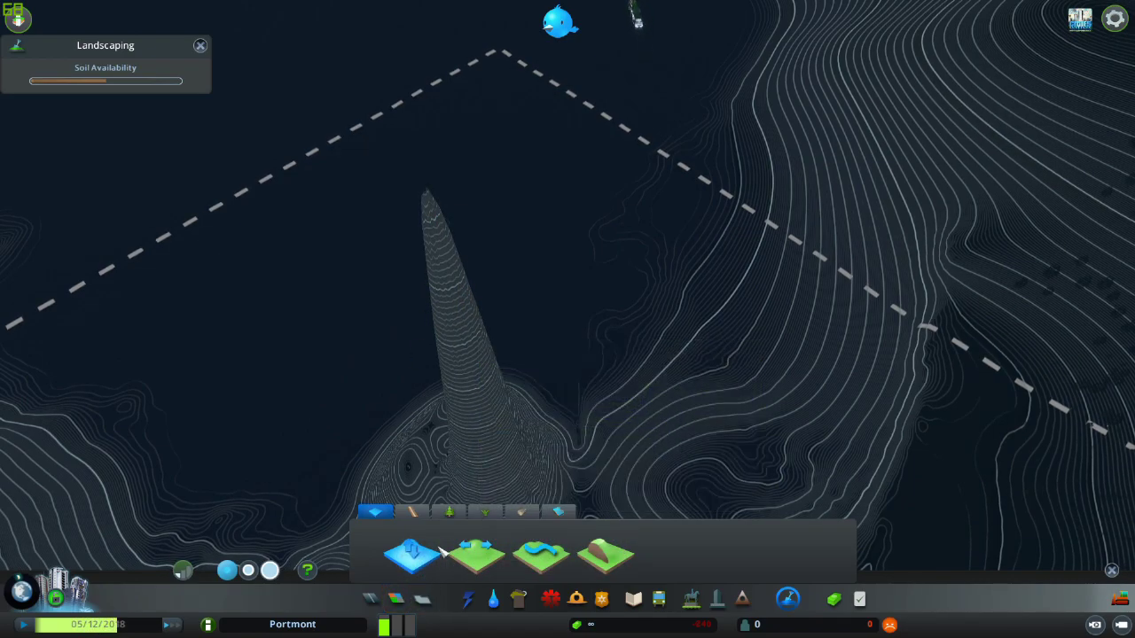
Step: Select the Slope terrain tool, dismissing new-zone notices while orbiting the spire
click(476, 555)
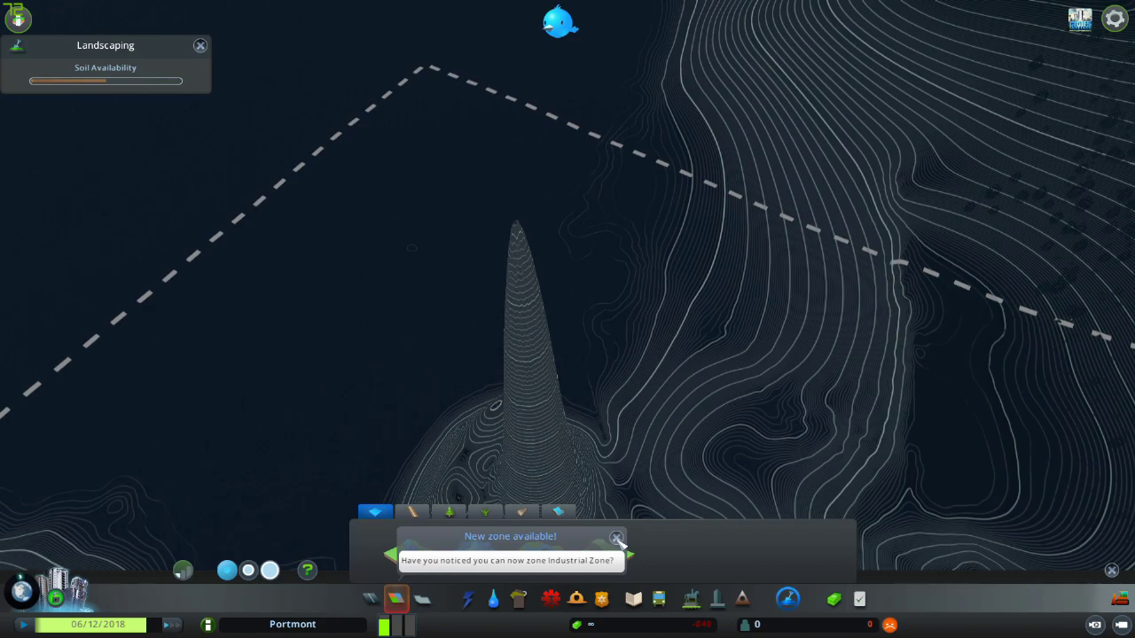
click(616, 538)
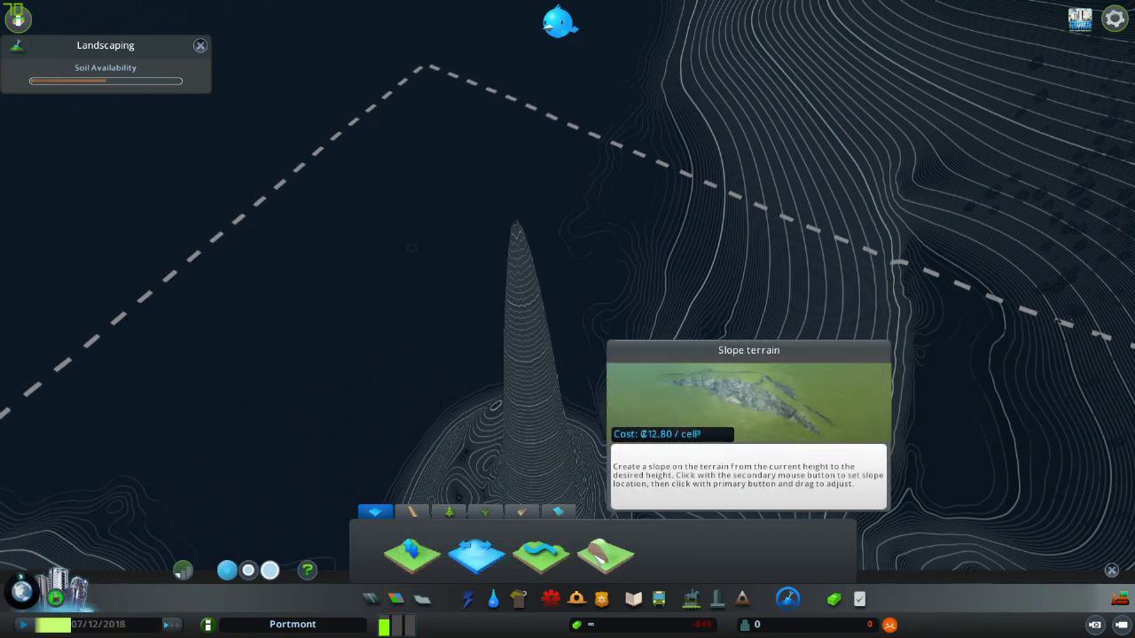
click(606, 555)
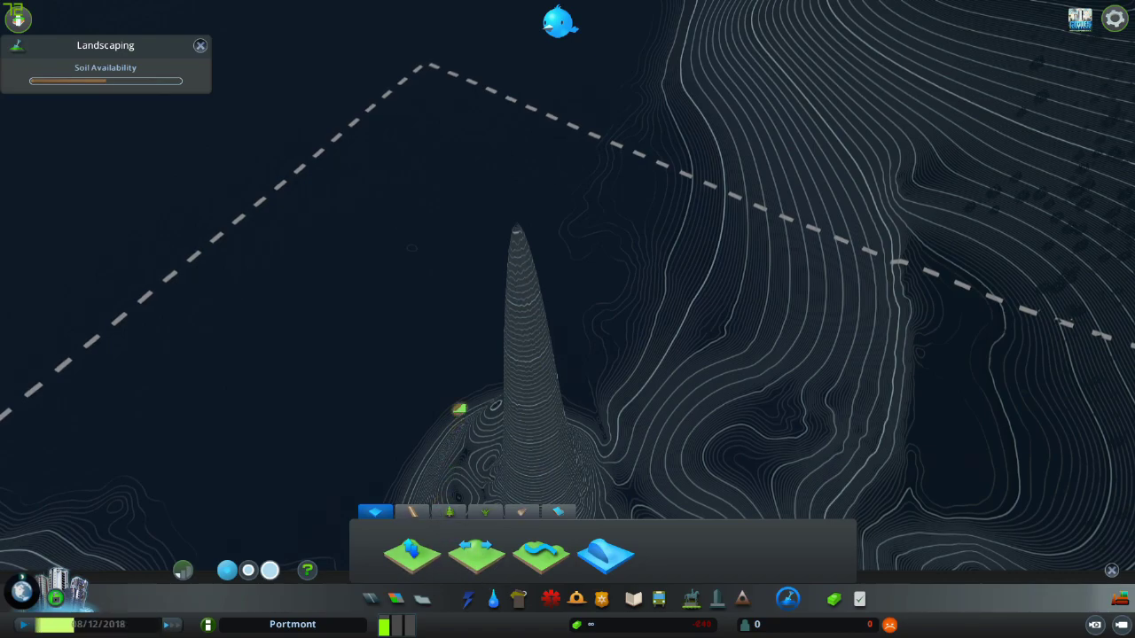
key(e)
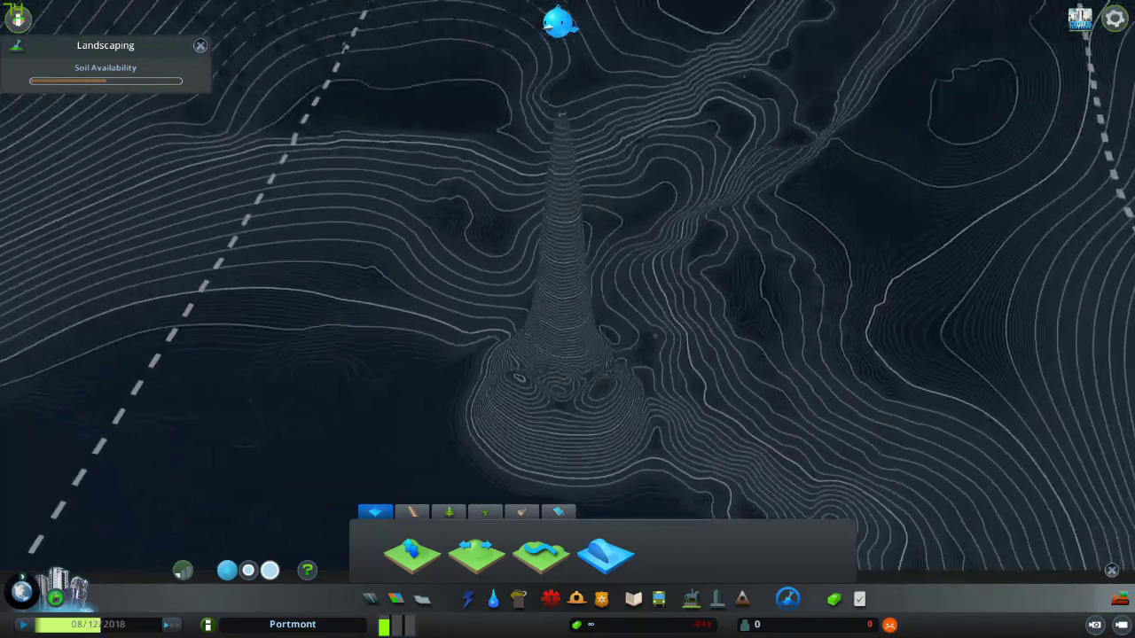
key(e)
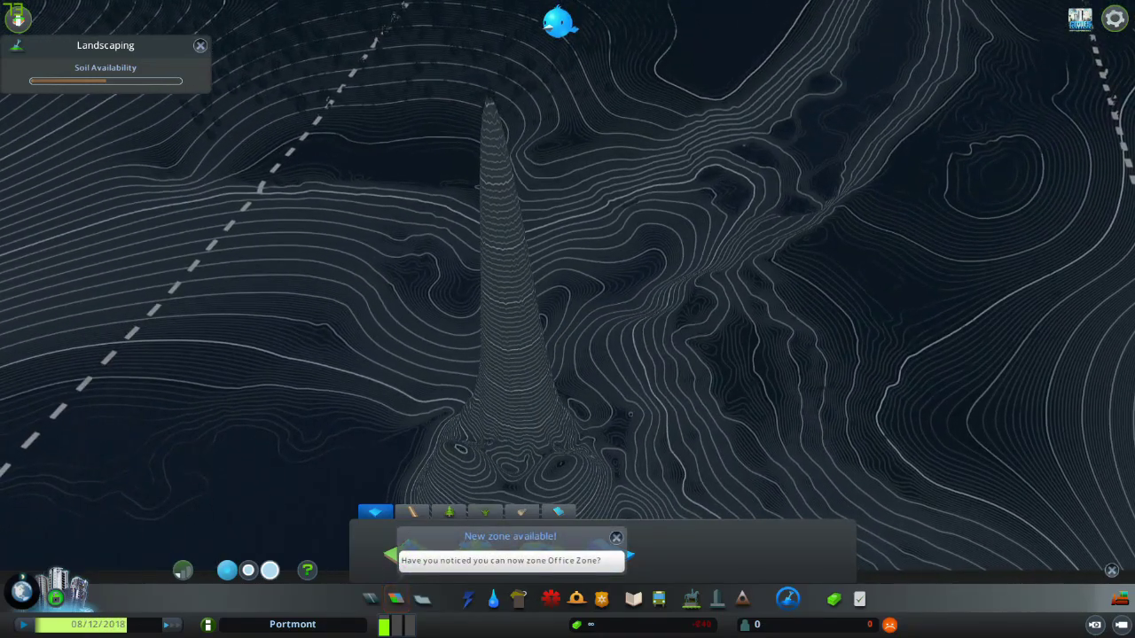
click(616, 538)
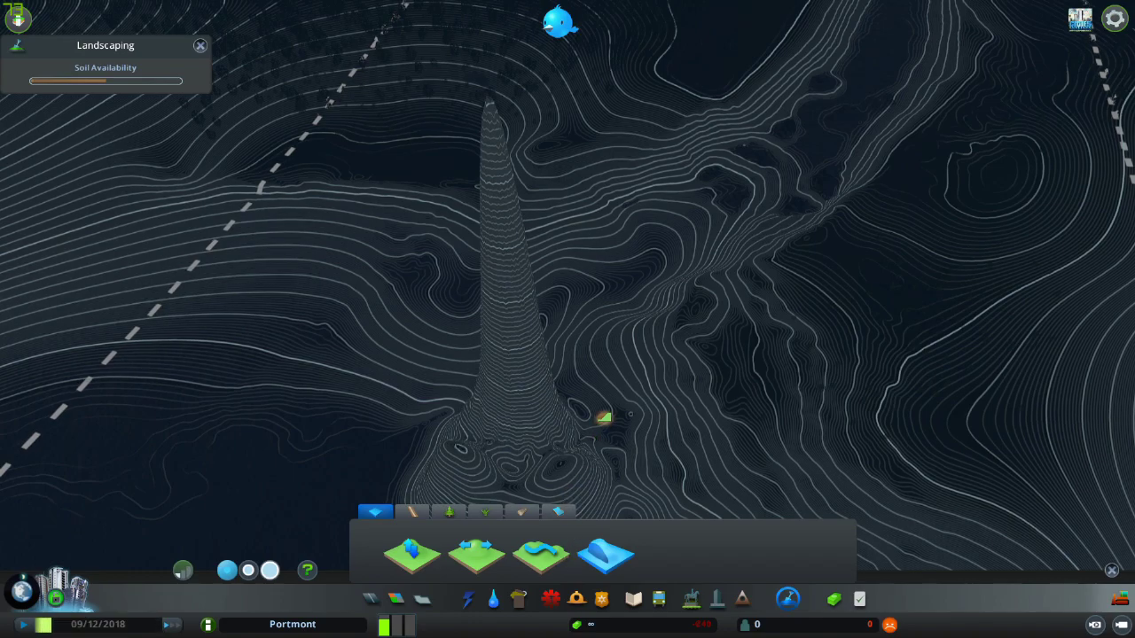
Step: Close Landscaping and move the camera along the map boundary to the highway junction
key(Escape)
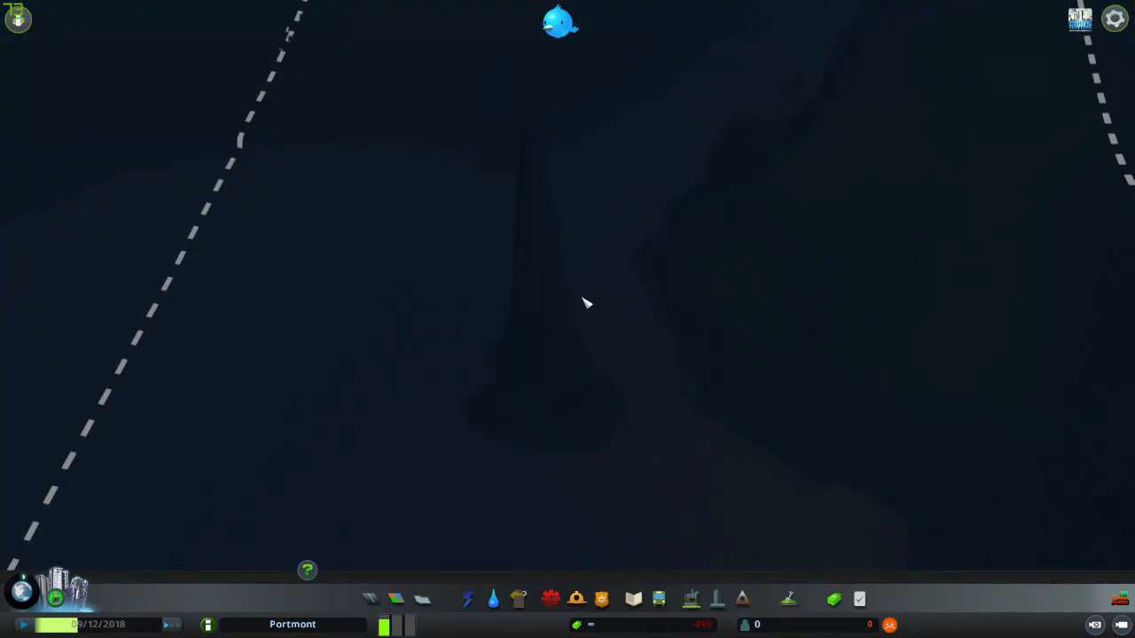
key(w)
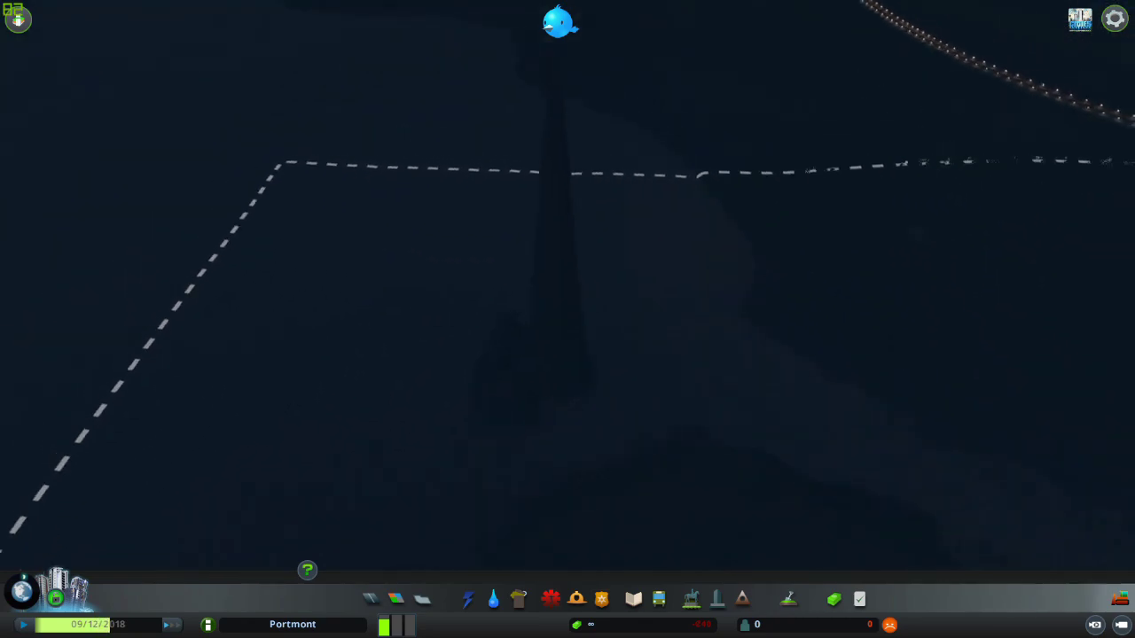
key(q)
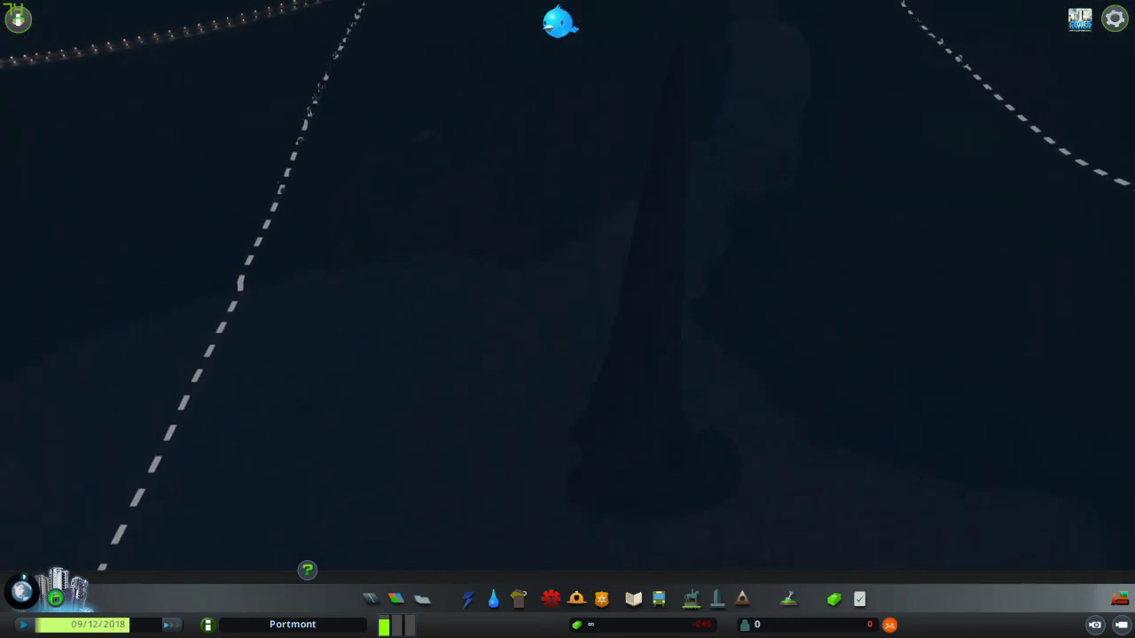
key(w)
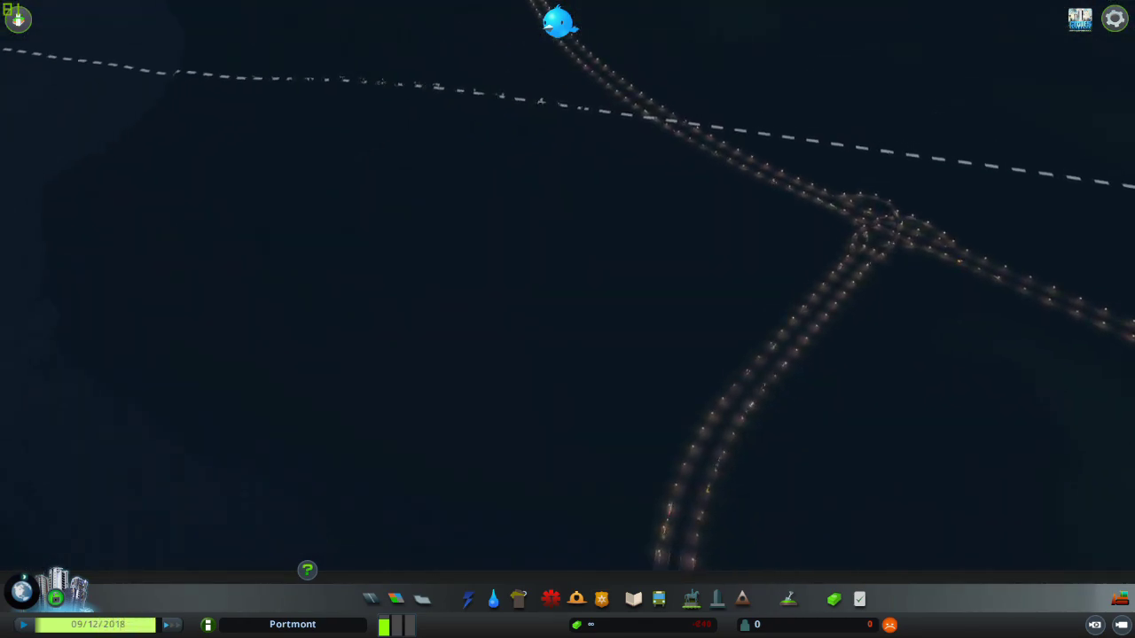
scroll(573, 316, down, 5)
key(w)
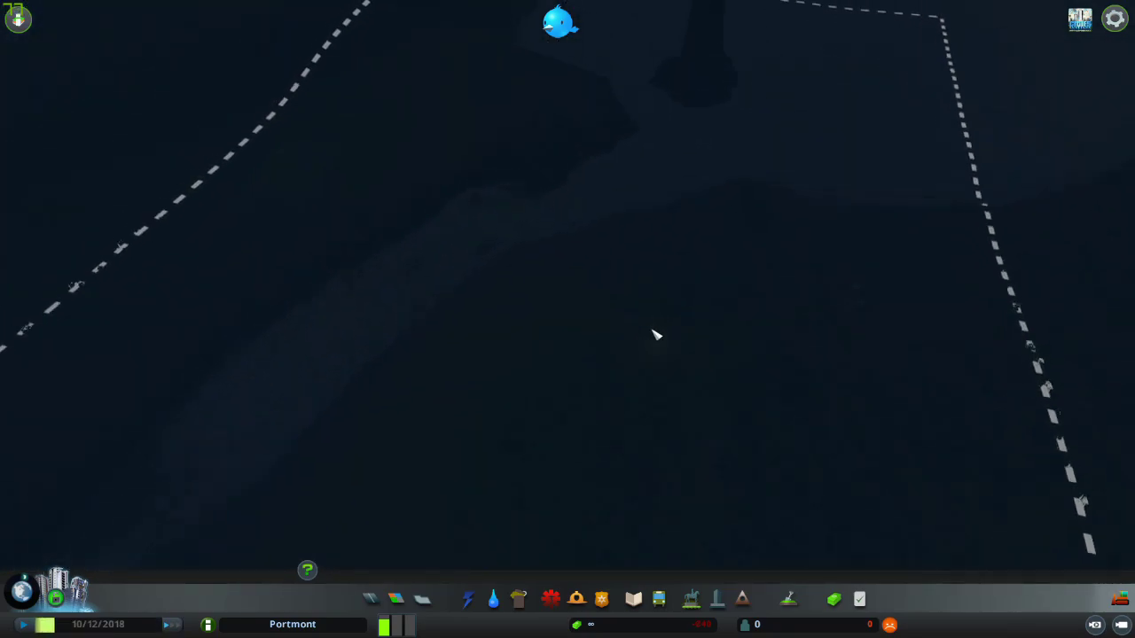
key(s)
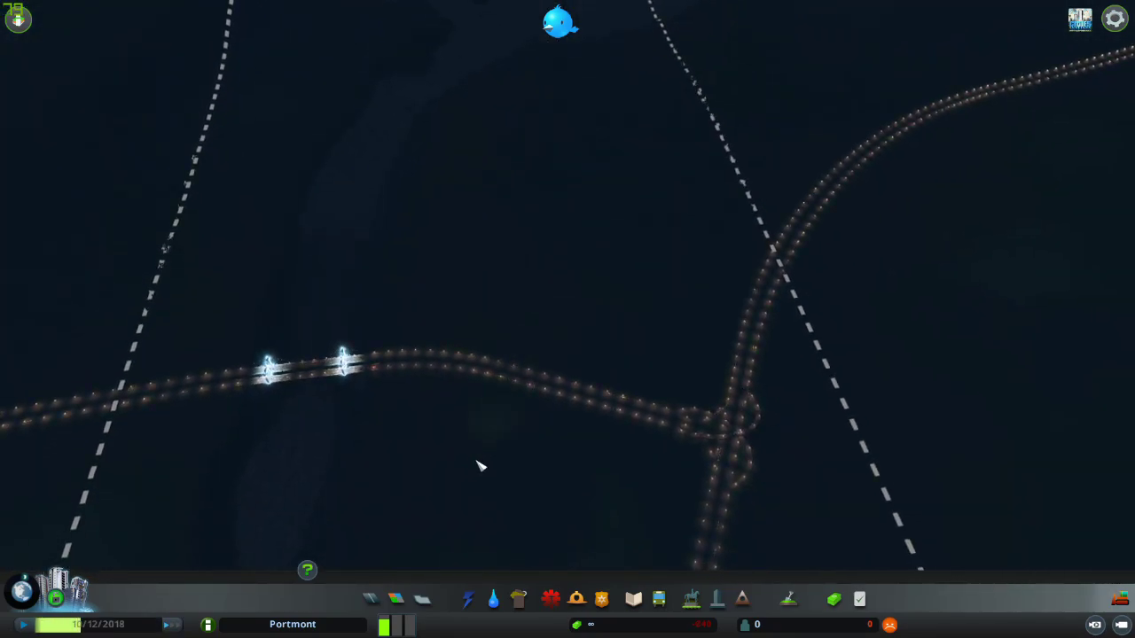
Step: Show the road-building tools, dismiss the More options tip, and pause the simulation
click(372, 599)
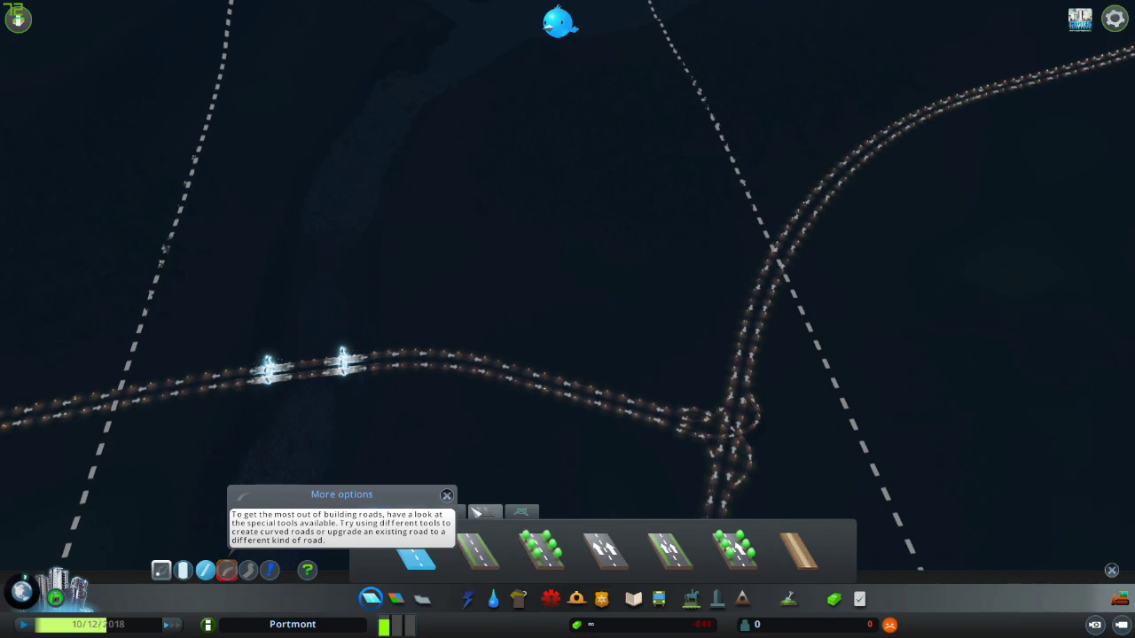
click(447, 496)
key(space)
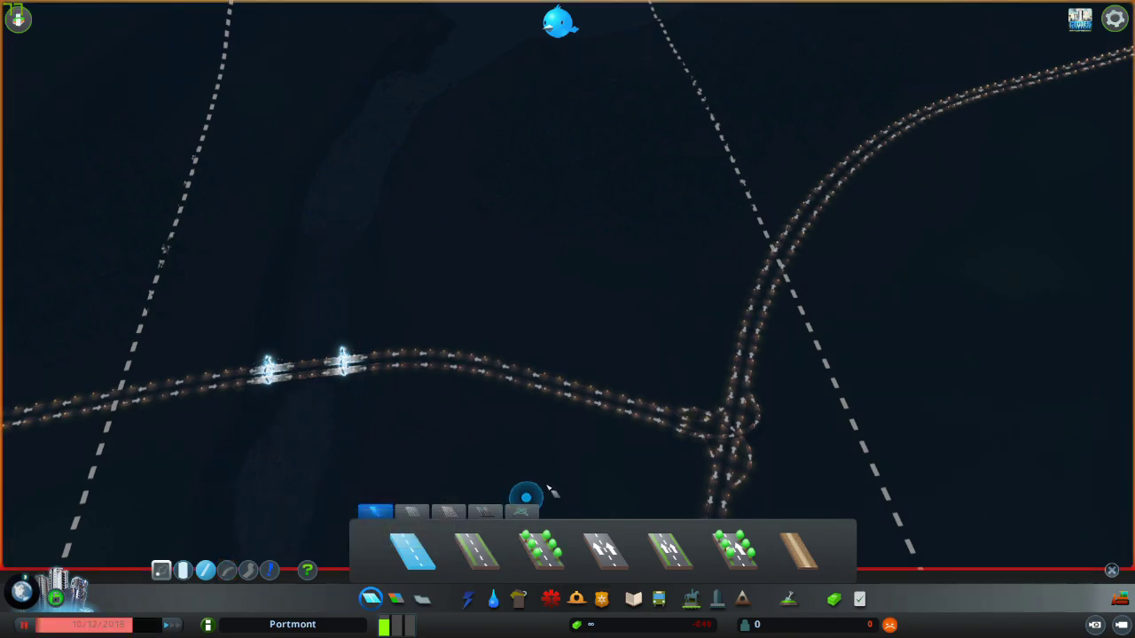